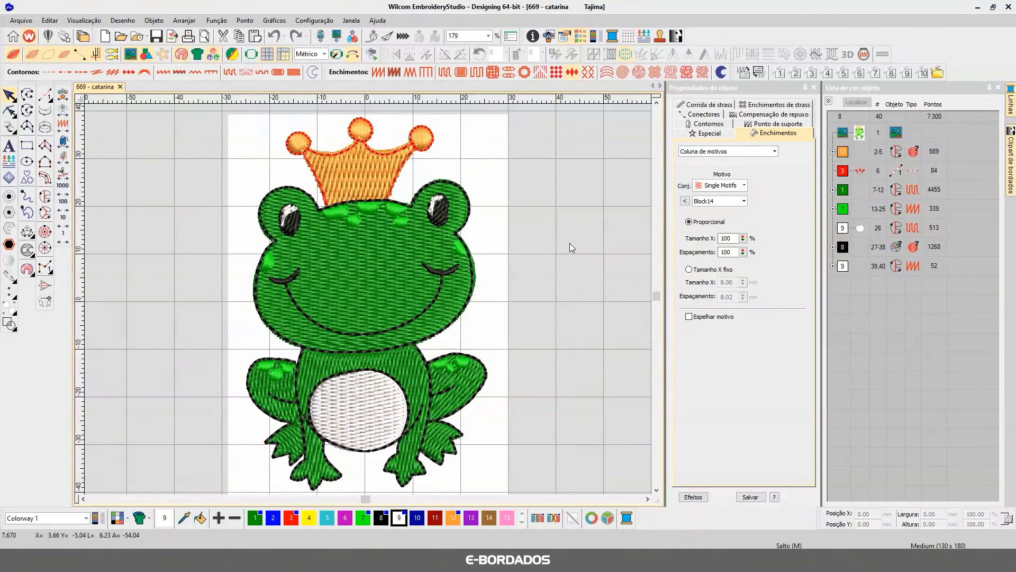
Step: Move the frog reference bitmap to the left of the embroidery so both are seen side by side
scroll(570, 240, down, 1)
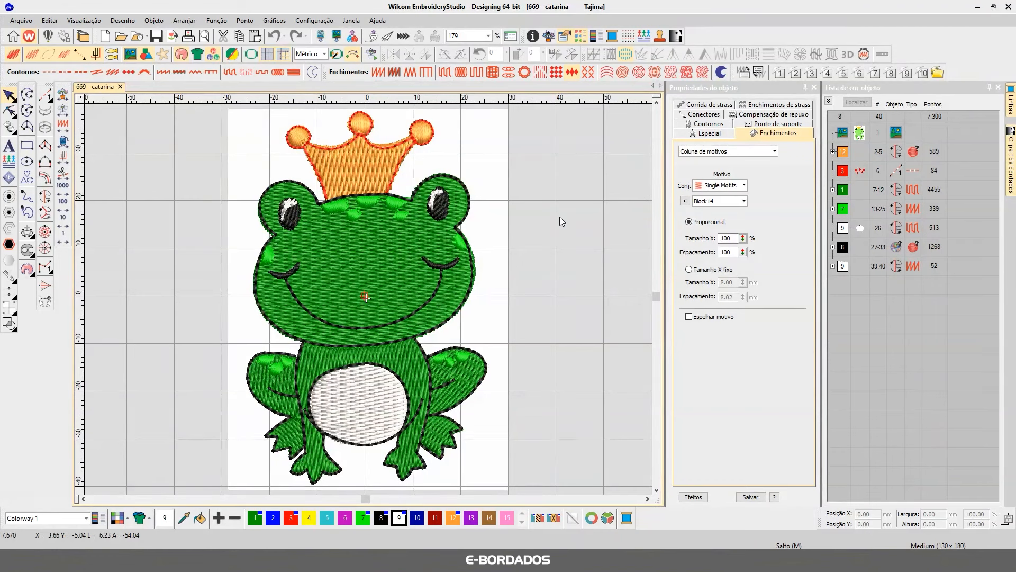
click(238, 252)
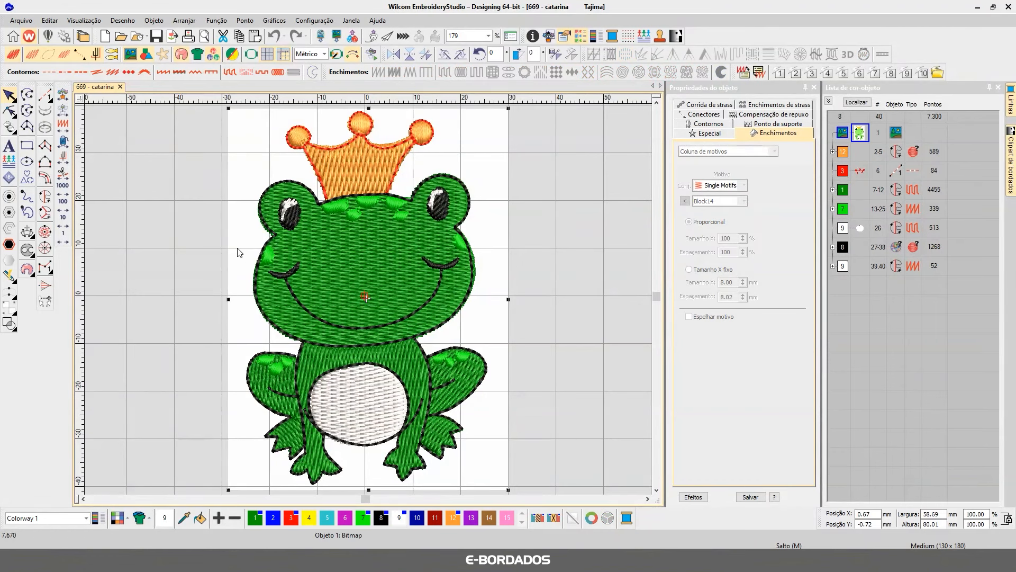
drag(500, 274, 229, 277)
key(0)
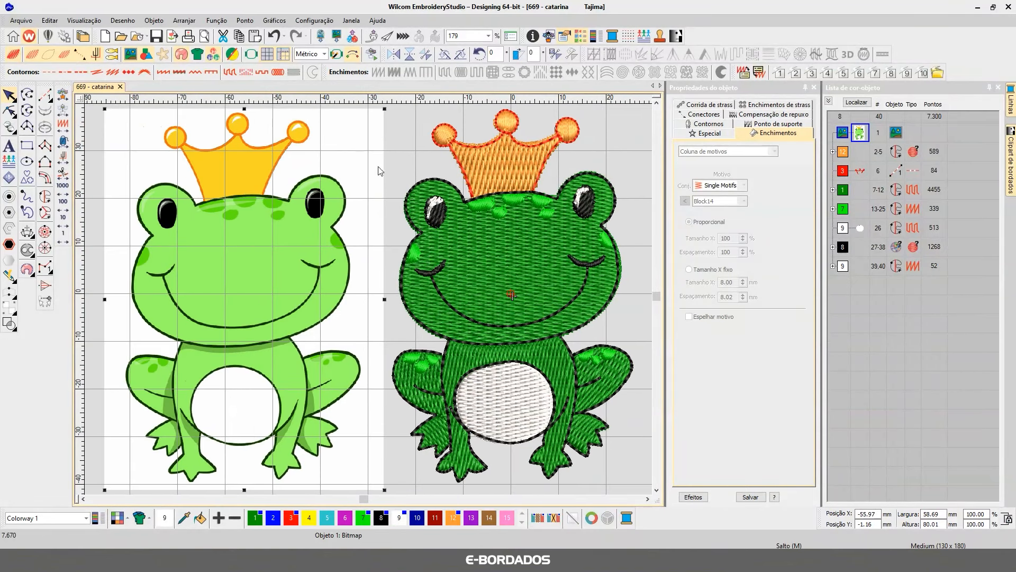
key(Escape)
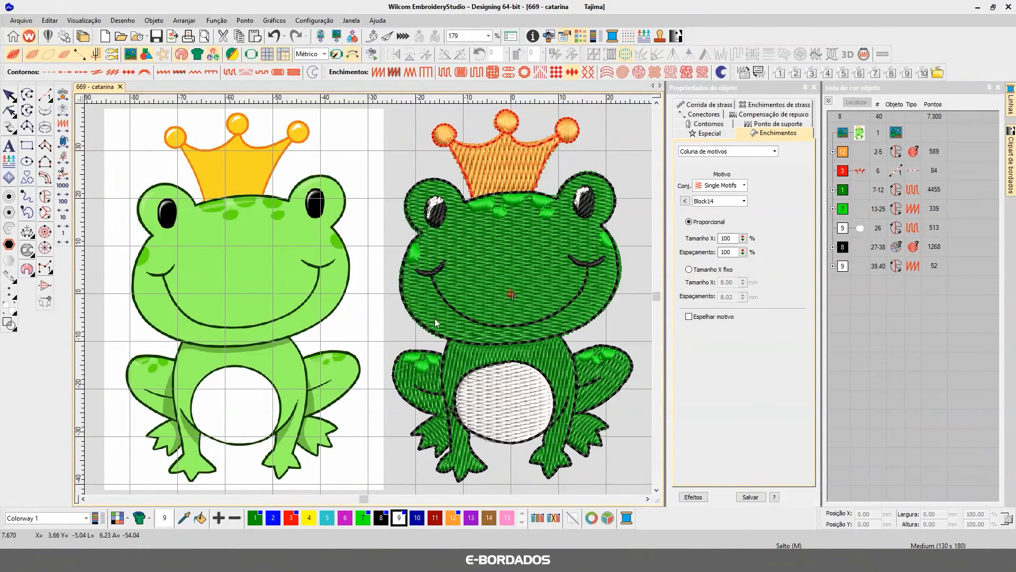
Step: Inspect the frog's mouth line and the objects of the dark green and light green colour groups in the object list
click(446, 303)
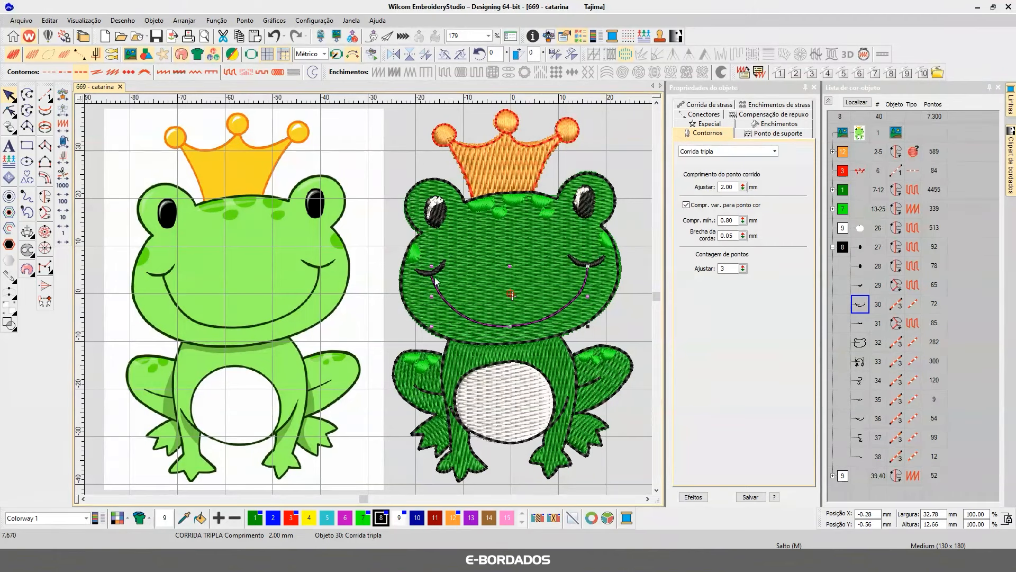
key(Escape)
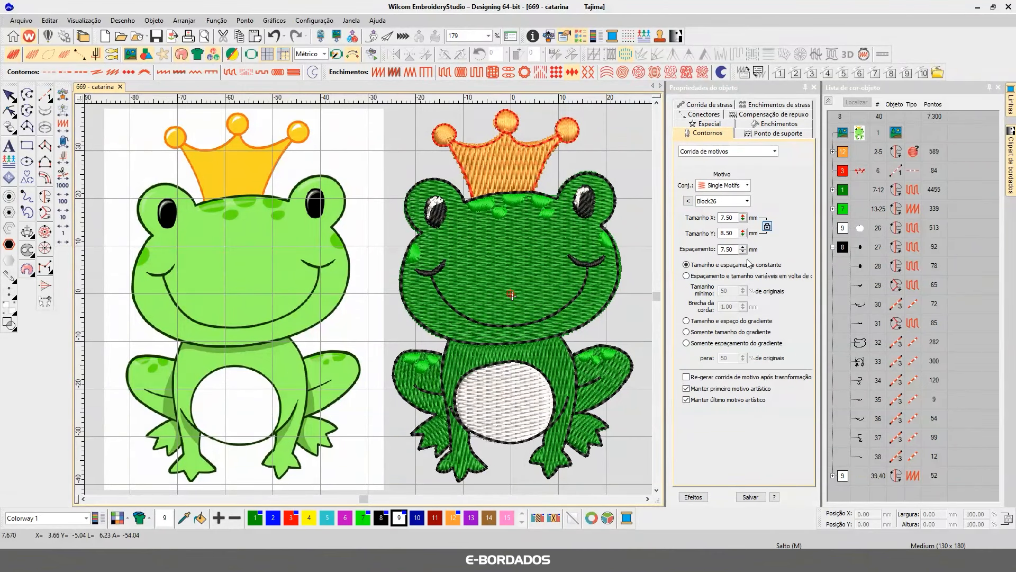
click(842, 189)
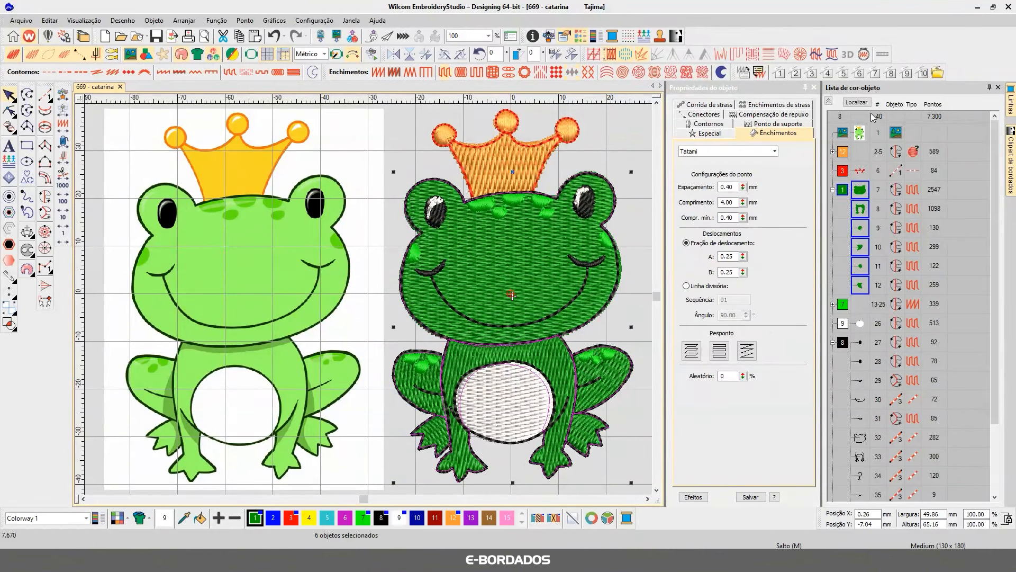
click(867, 103)
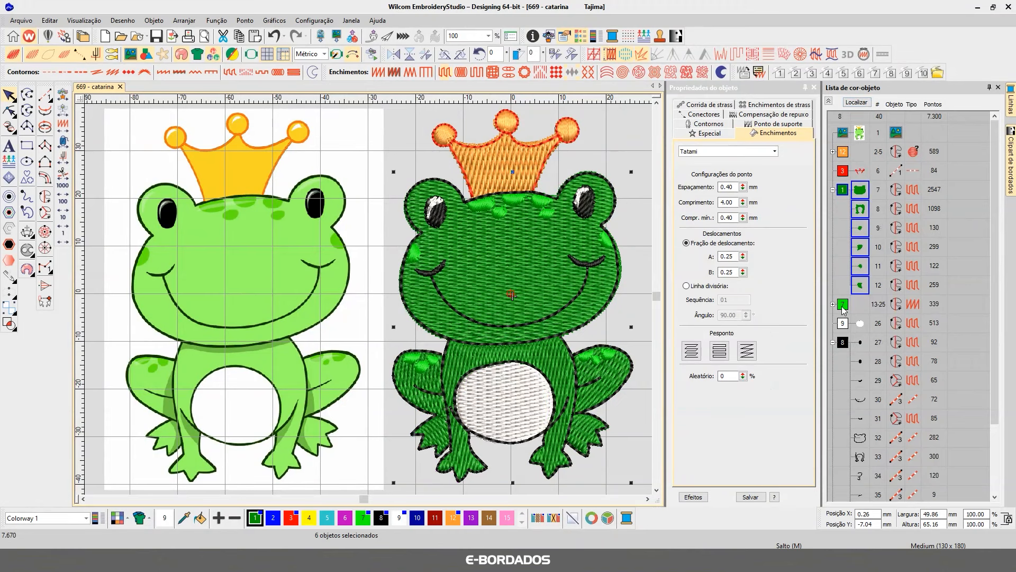
click(843, 305)
click(852, 103)
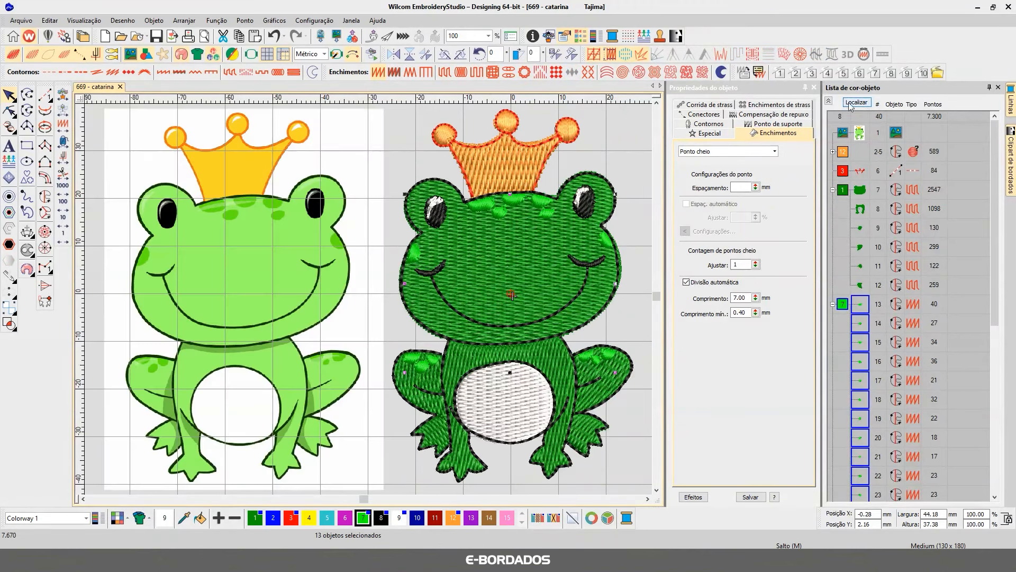
click(829, 101)
click(596, 137)
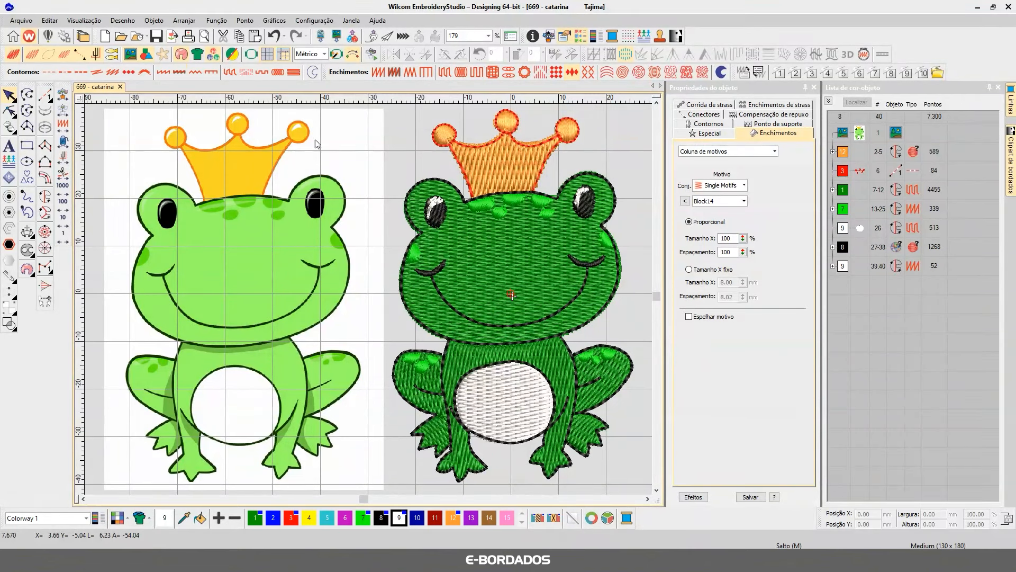
Step: Hide the reference bitmap and play the frog's stitch sequence from the start, raising the playback speed to 25920 s/m
click(130, 54)
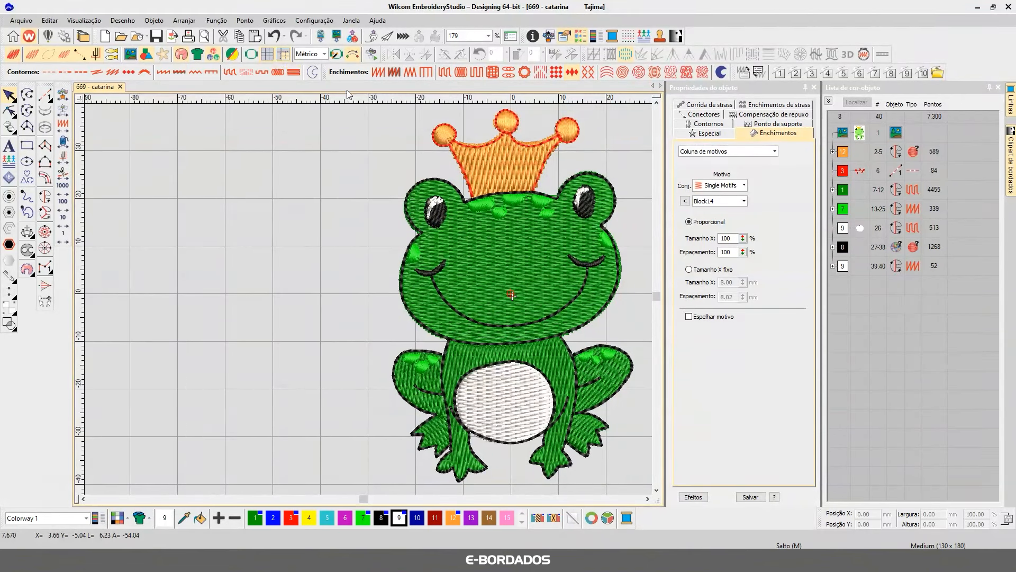
key(0)
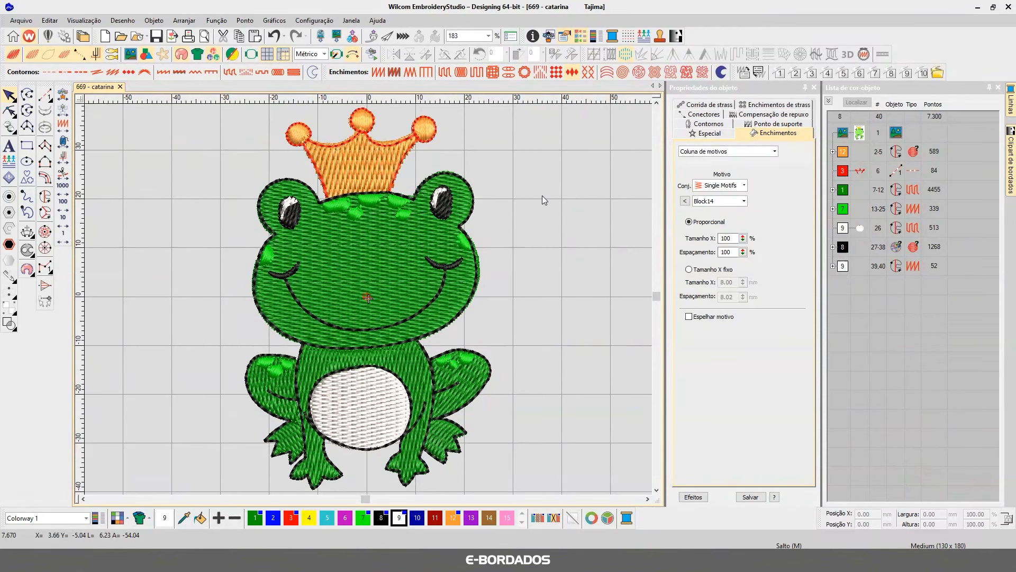
key(ctrl+r)
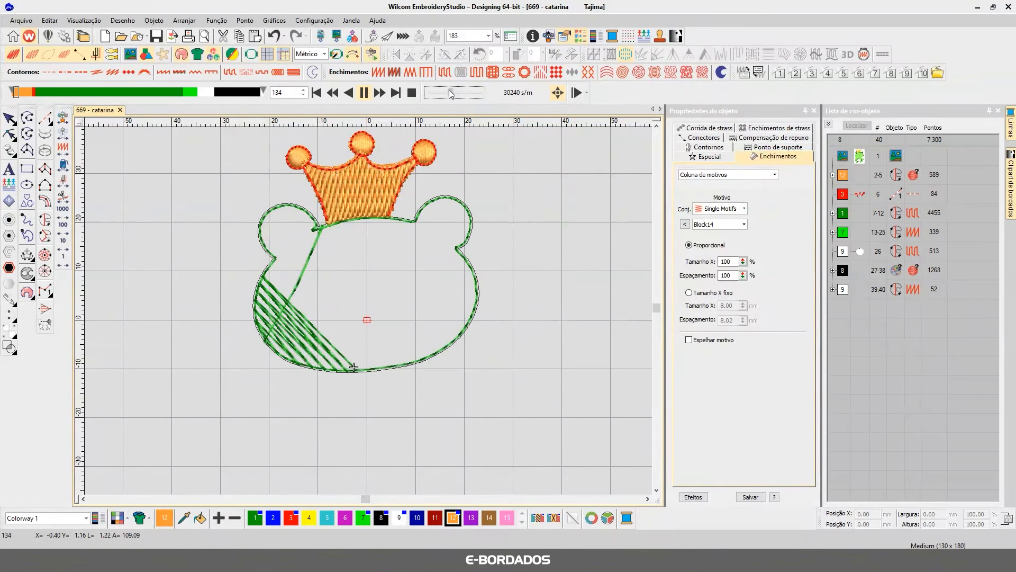
click(450, 92)
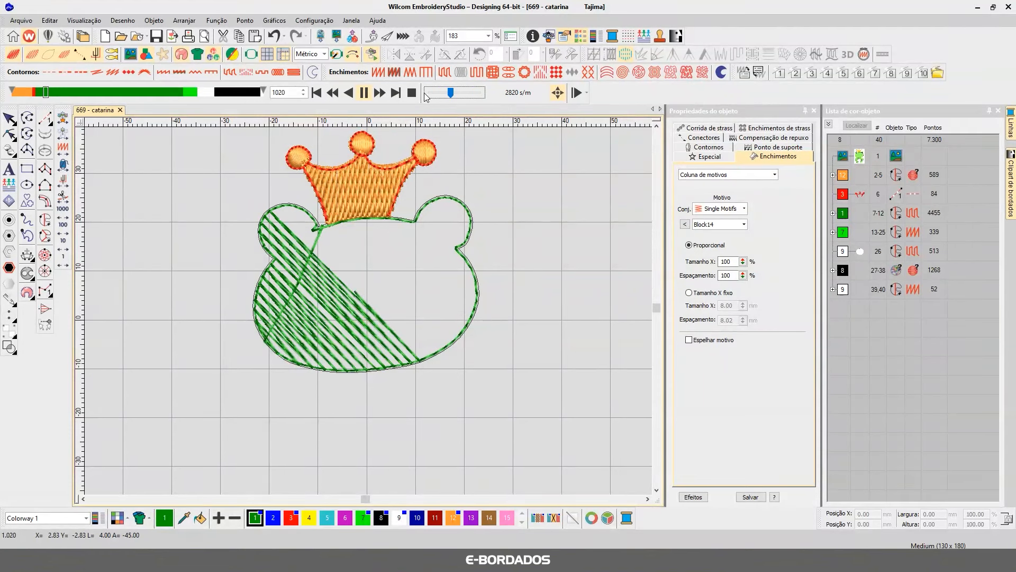
click(317, 93)
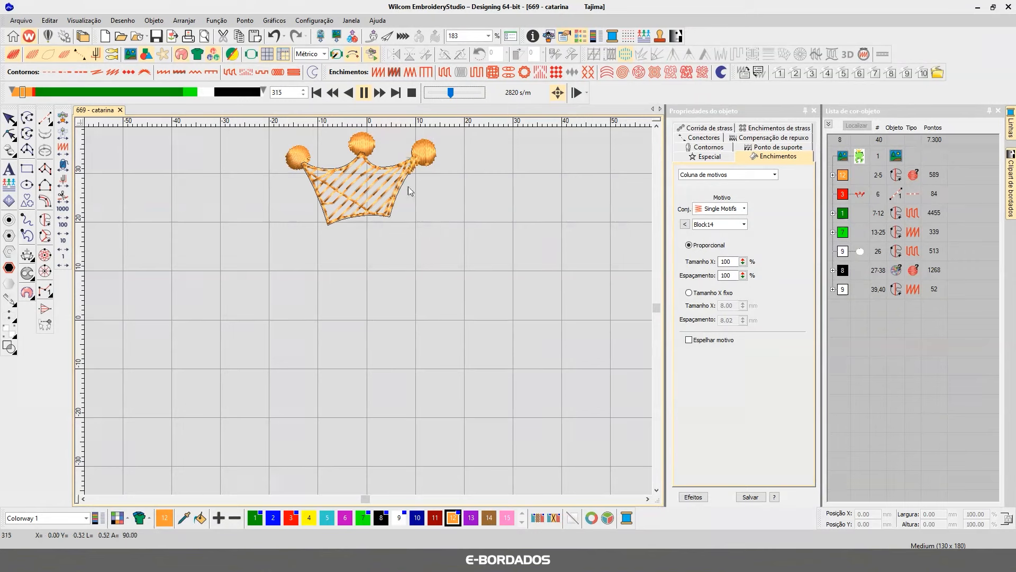
drag(448, 95, 457, 92)
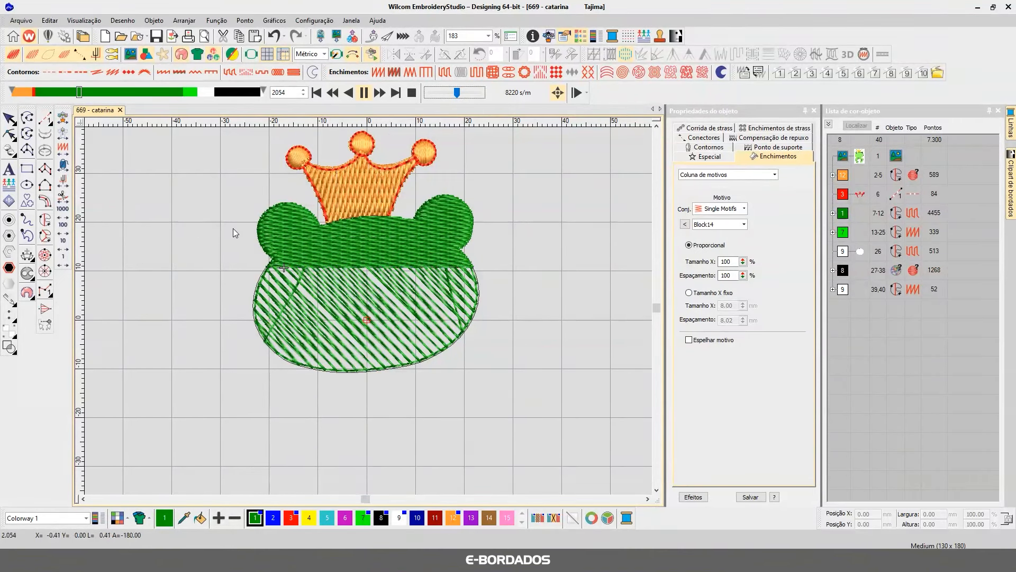
drag(457, 92, 465, 92)
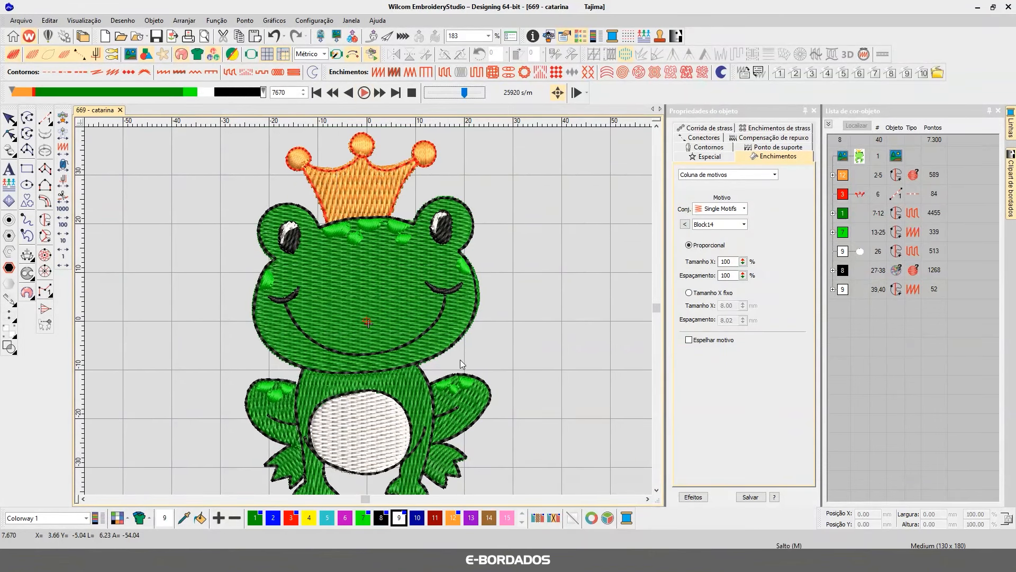
key(Escape)
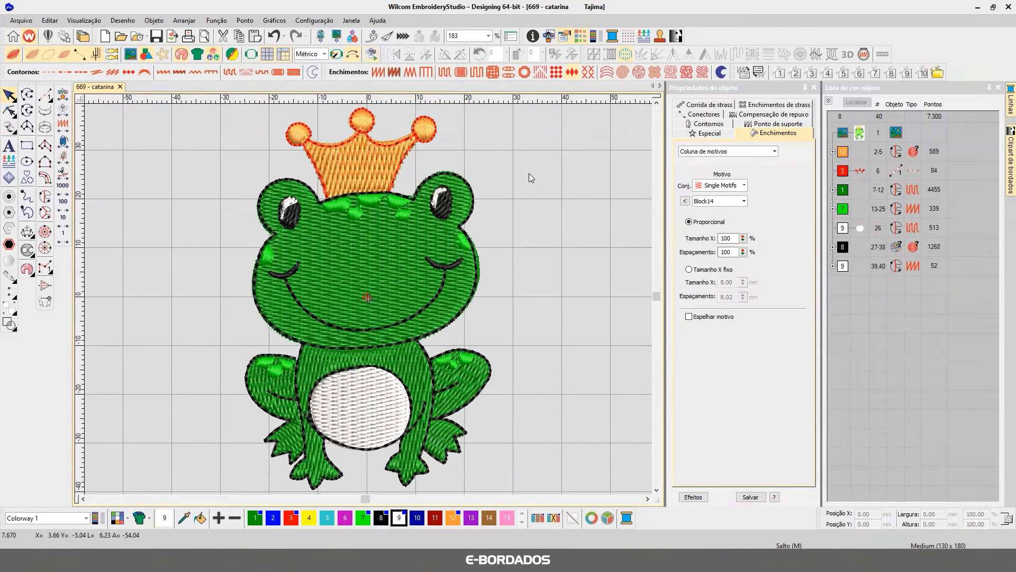
Step: Select the crown's orange tatami fill for a close look at its stitches and red outline
key(b)
drag(295, 109, 454, 197)
click(417, 268)
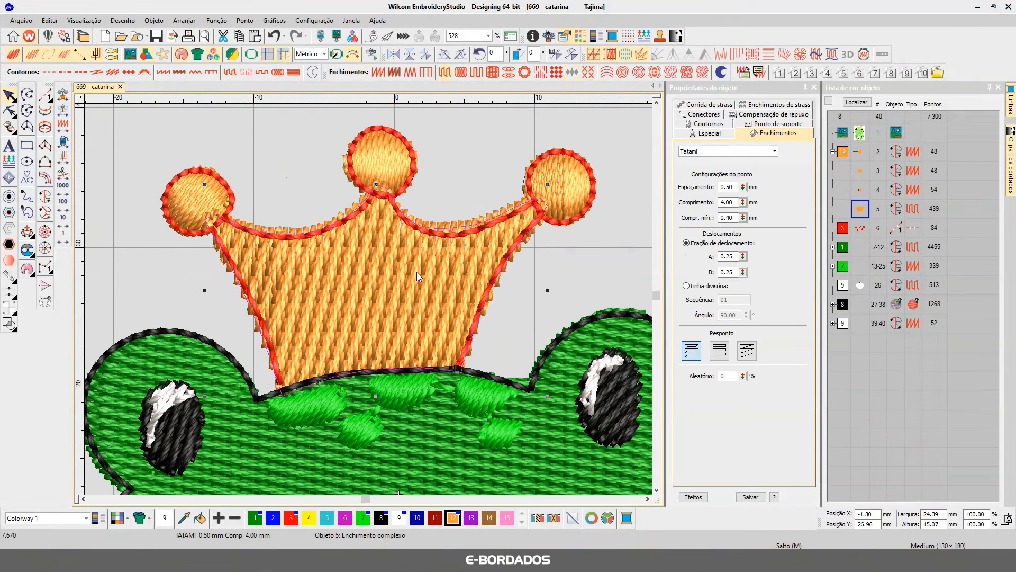
scroll(453, 231, down, 1)
Step: Switch to the Photos app and examine the crown and head outlines on the stitched frog, returning to EmbroideryStudio
key(alt+Tab)
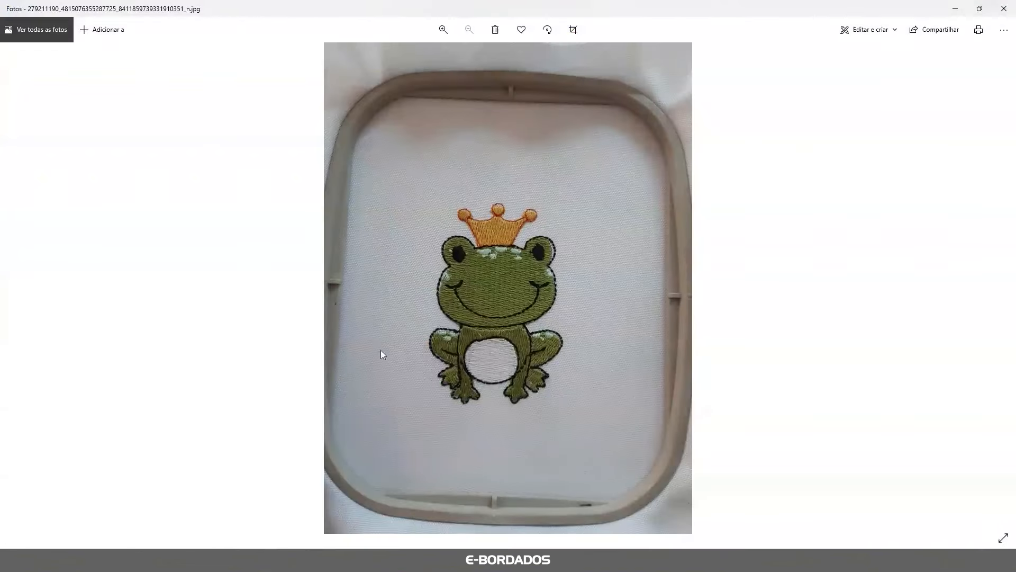
scroll(503, 228, up, 5)
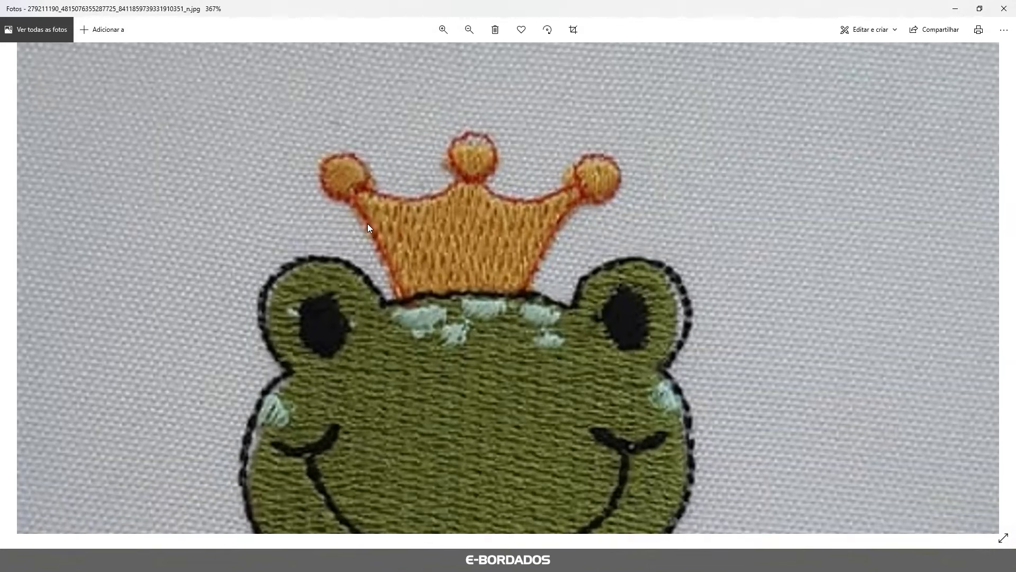
scroll(406, 262, down, 2)
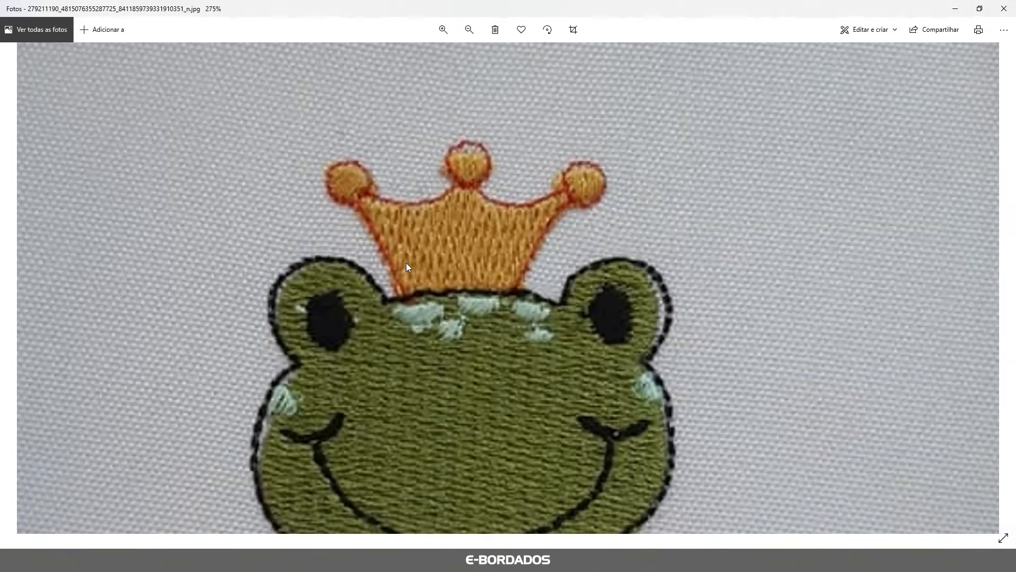
scroll(406, 263, up, 2)
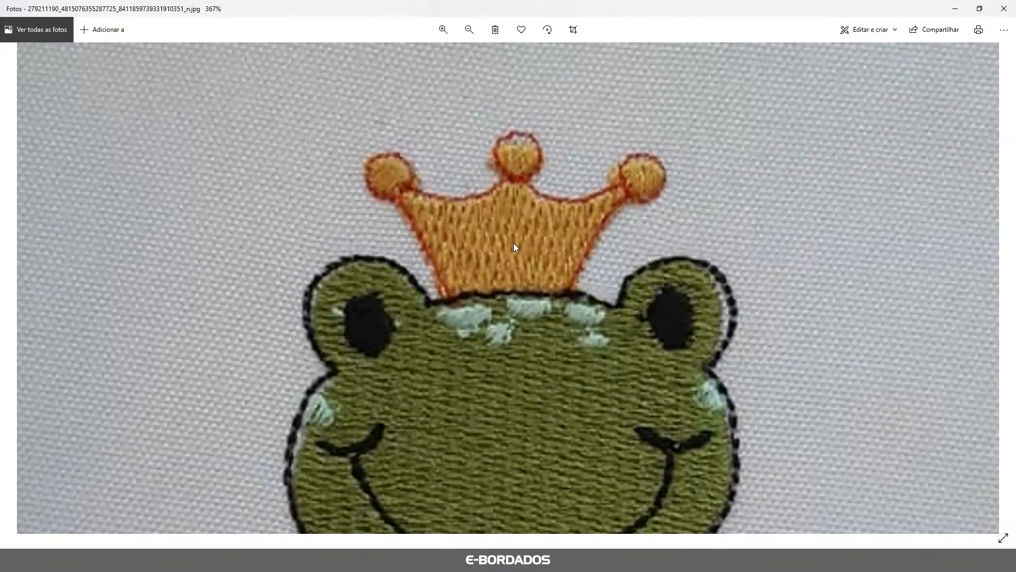
scroll(487, 243, down, 1)
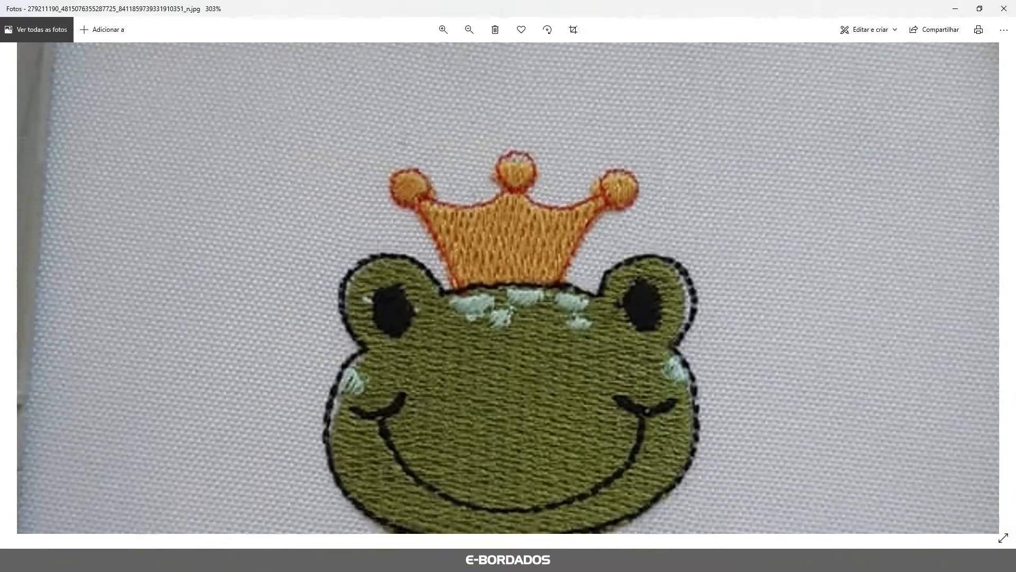
key(alt+Tab)
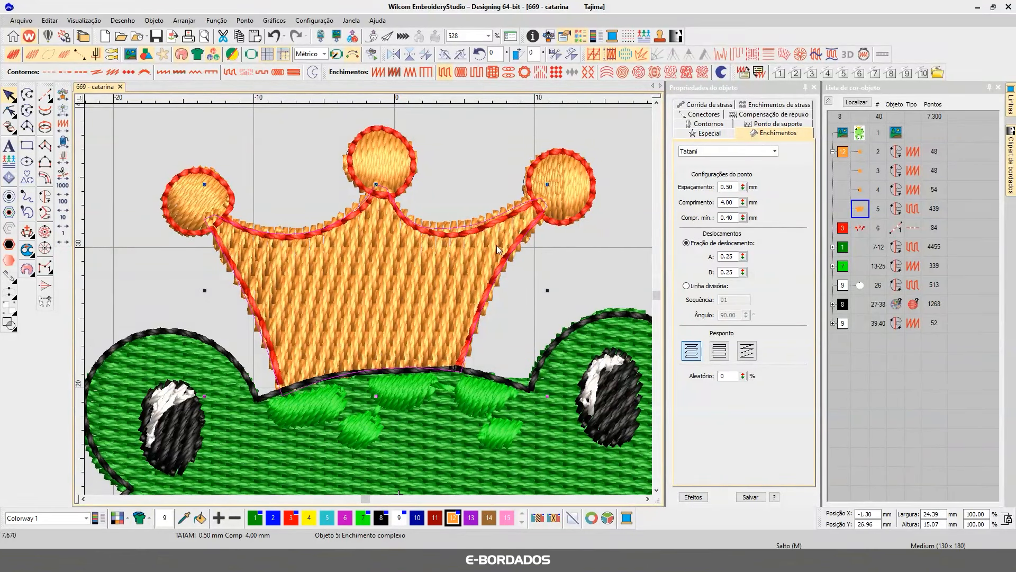
Step: Isolate the crown by showing only its orange fills and red outline
click(848, 232)
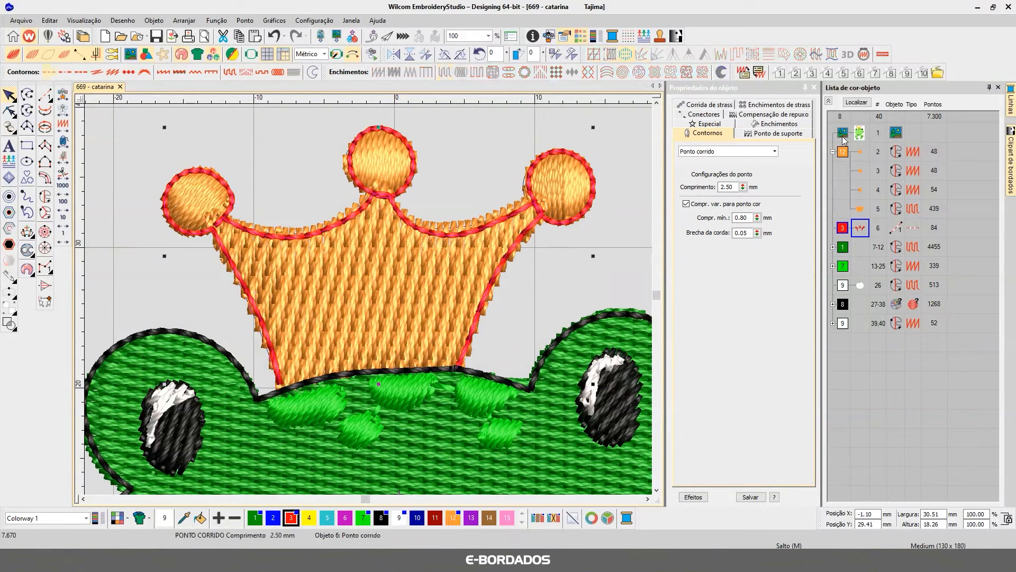
shift+click(837, 157)
click(618, 221)
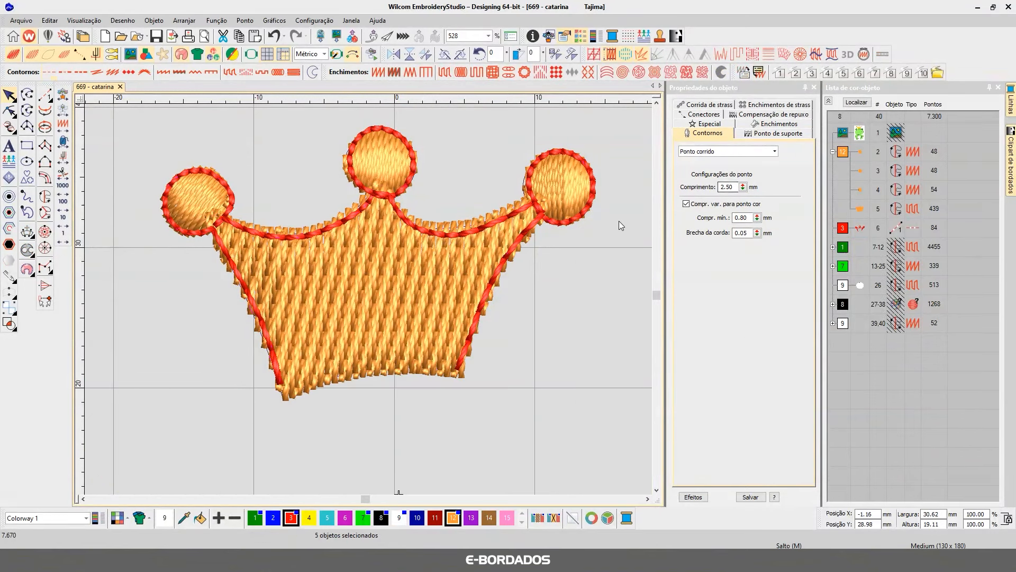
Step: Display the crown as outlines without stitches and compare the fill's boundary with the red contour along the upper edge
click(445, 259)
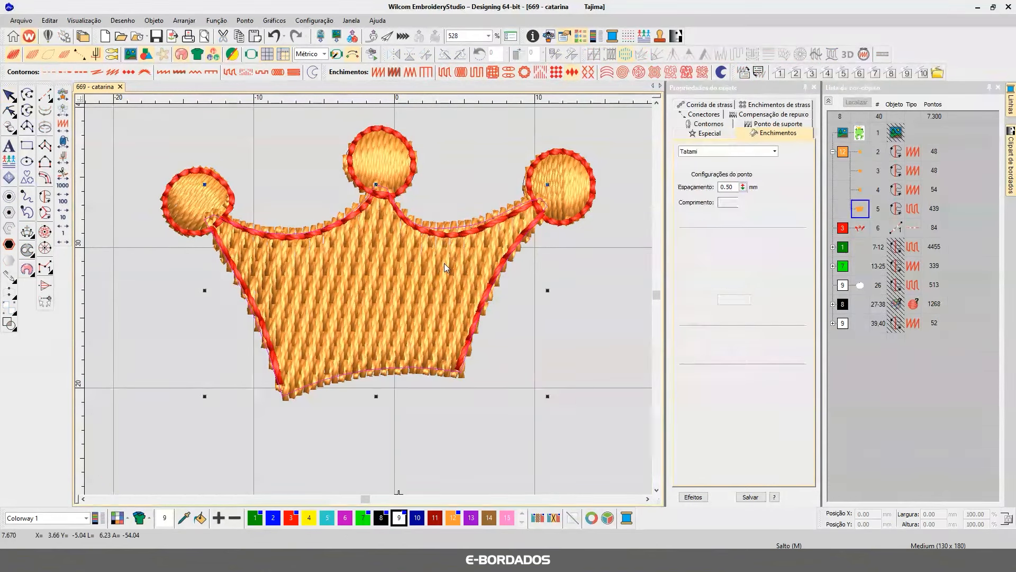
click(857, 103)
click(12, 112)
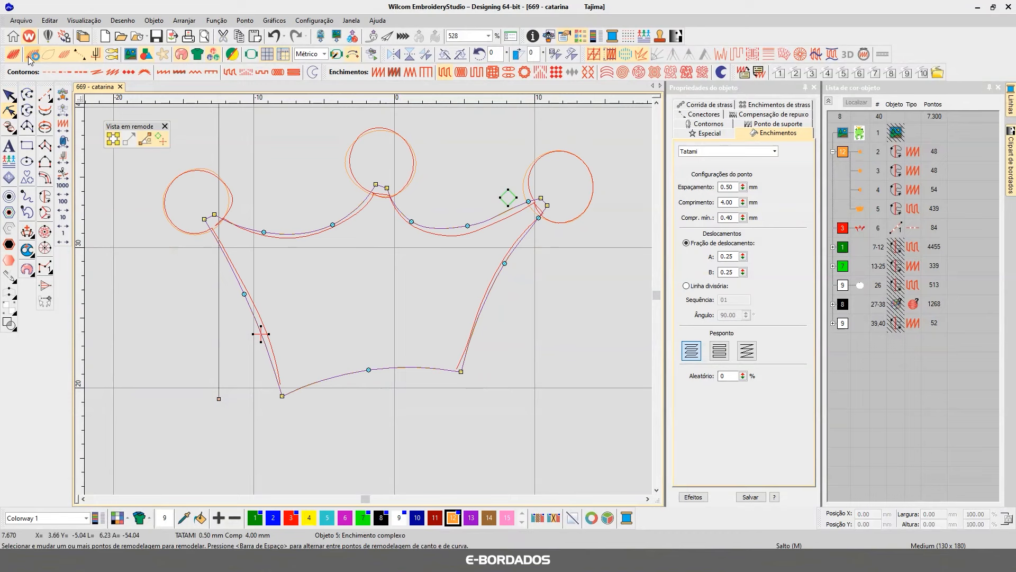
click(9, 96)
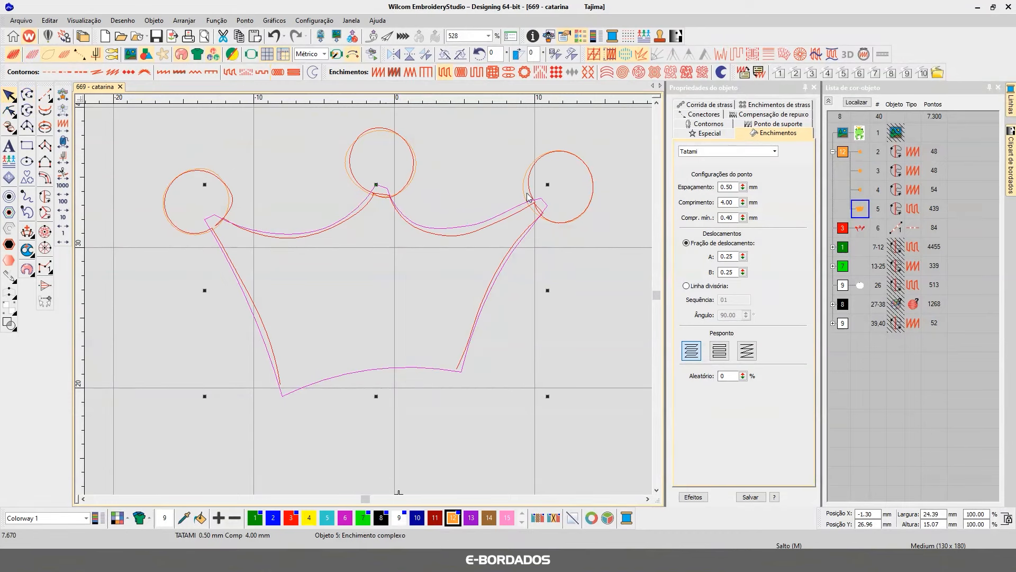
click(500, 218)
click(495, 216)
click(446, 228)
scroll(445, 227, up, 4)
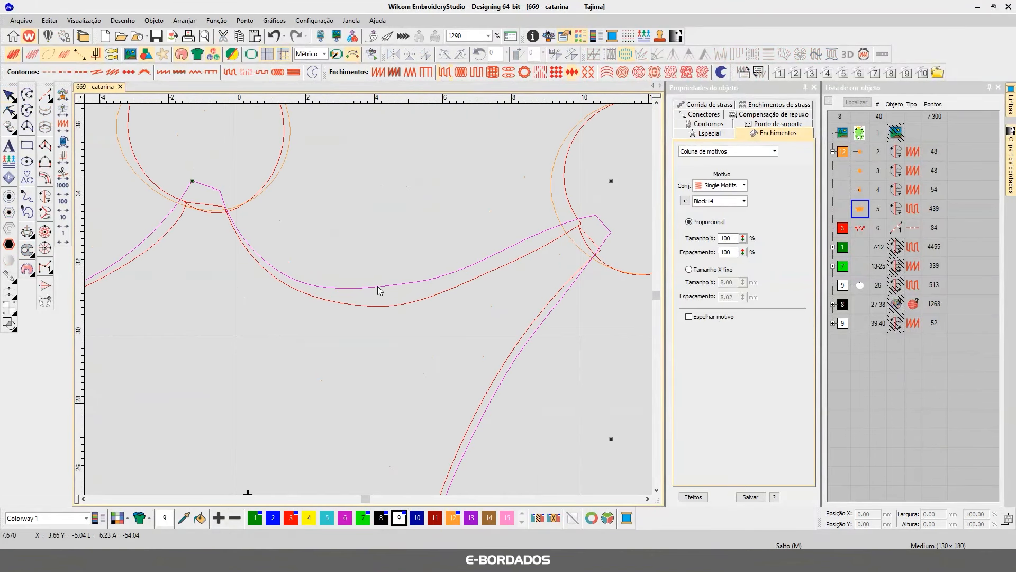
Step: Reshape the crown fill's upper-right curve and right side by moving its nodes onto the red outline
click(451, 355)
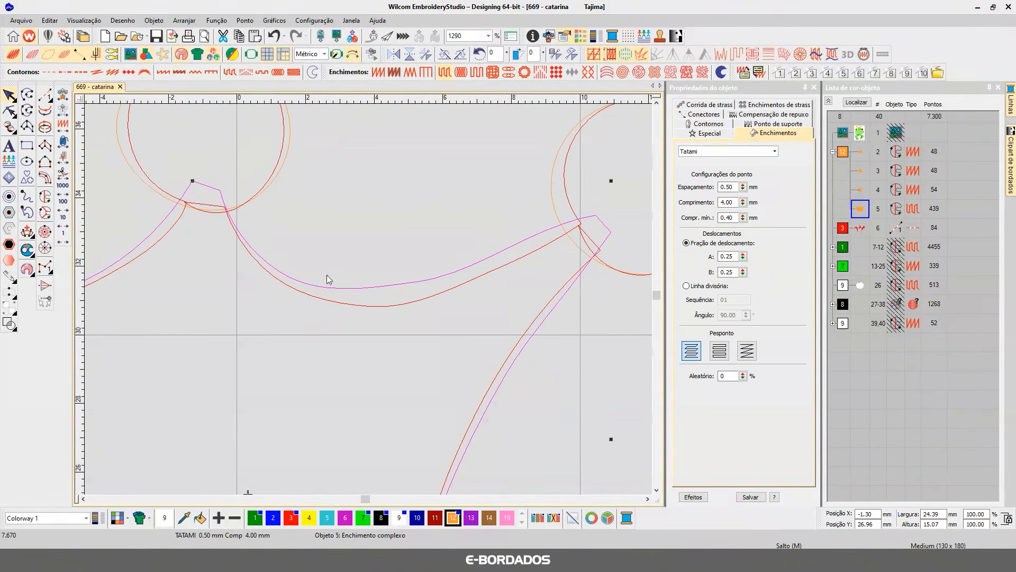
click(11, 111)
drag(415, 280, 416, 300)
drag(279, 272, 270, 274)
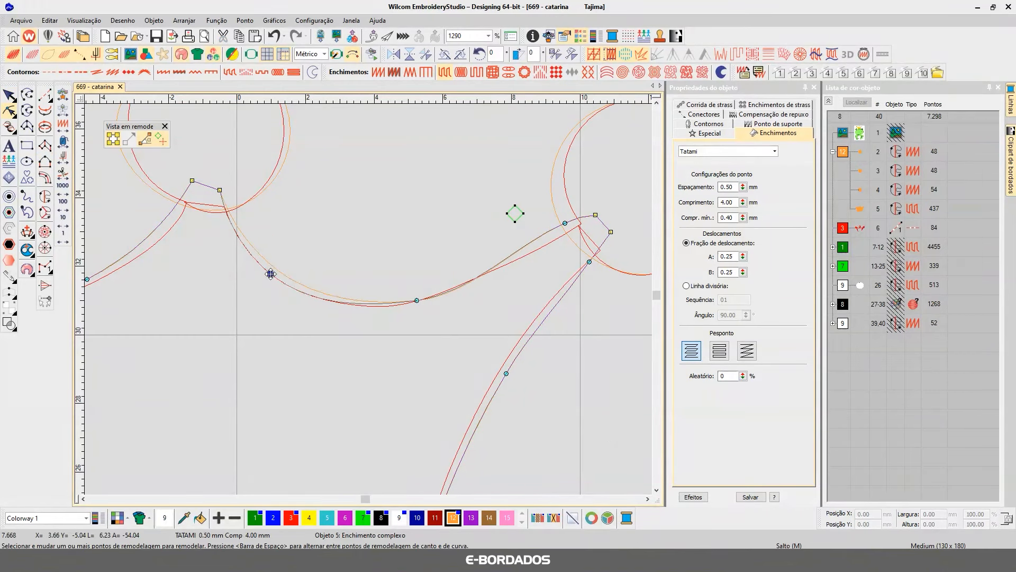
drag(567, 225, 576, 228)
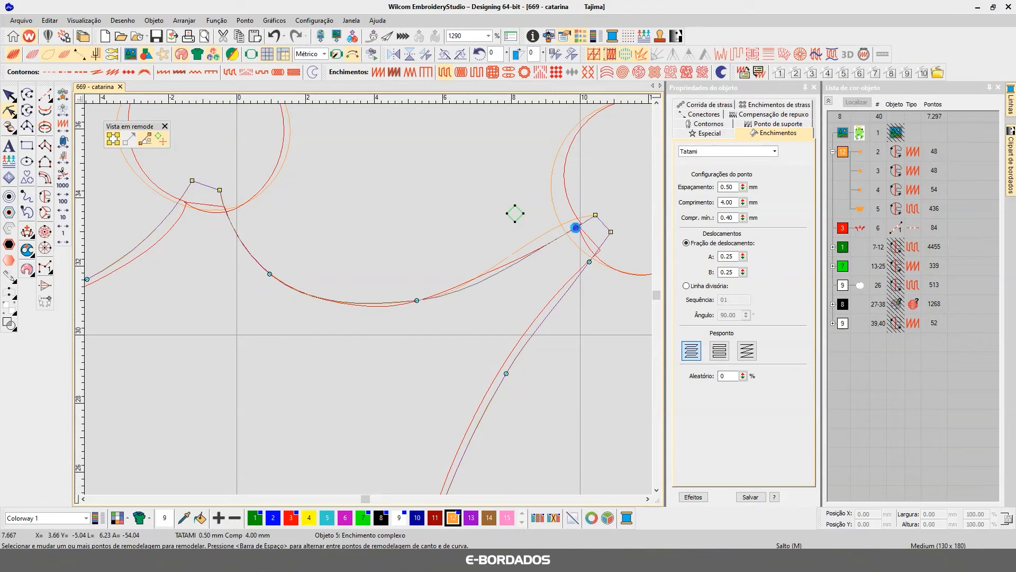
drag(505, 373, 498, 371)
drag(590, 261, 561, 289)
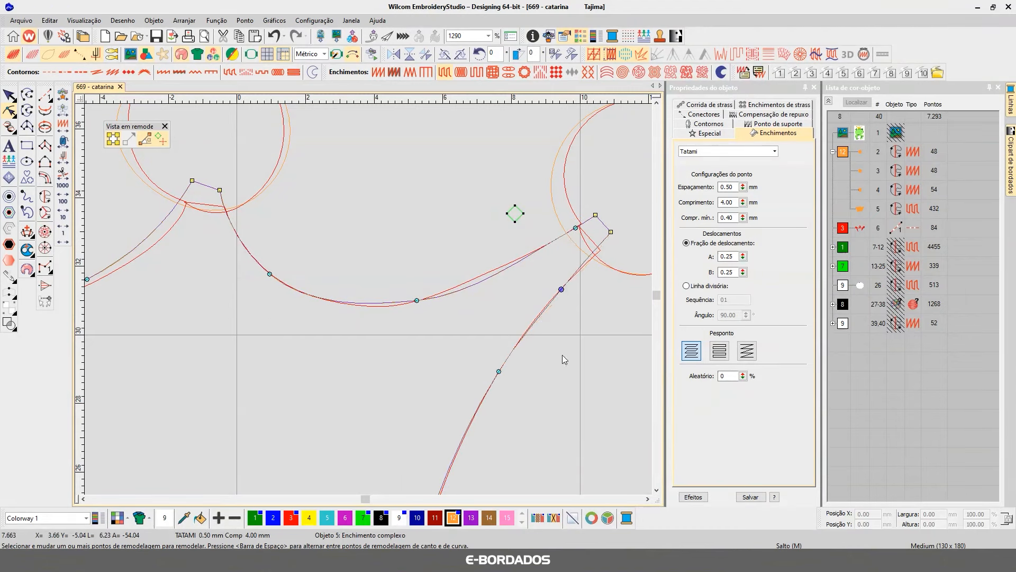
Step: Add and move nodes along the crown fill's two upper scallops so both curves follow the red outline
drag(506, 272, 496, 269)
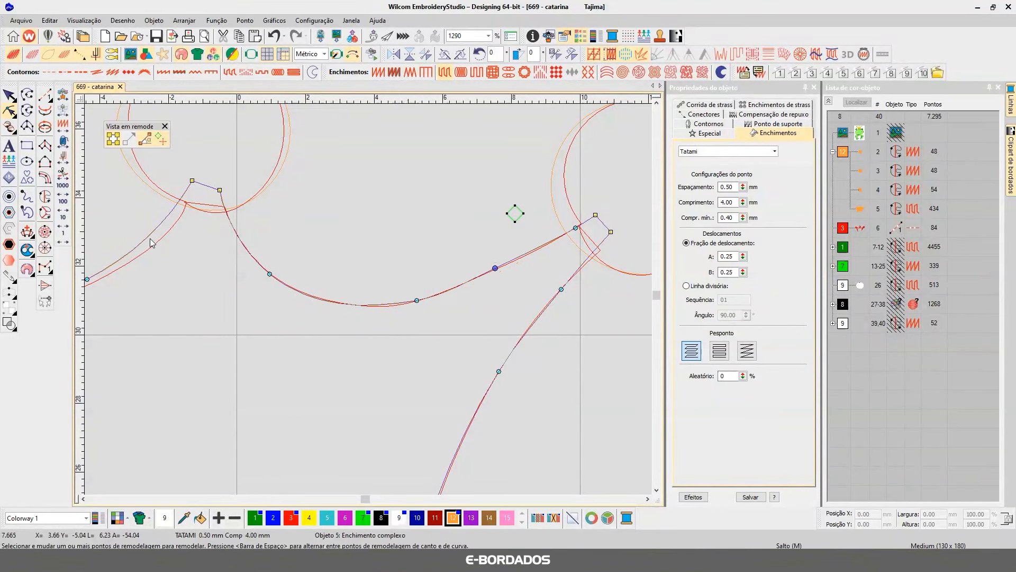
scroll(174, 299, down, 2)
scroll(320, 285, up, 2)
drag(356, 301, 360, 304)
drag(461, 202, 466, 203)
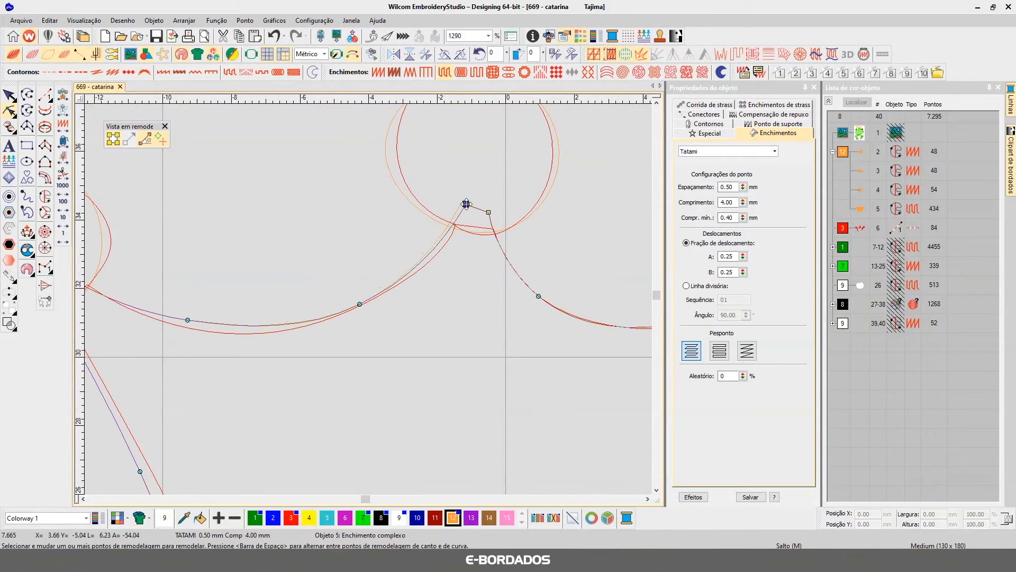
click(443, 245)
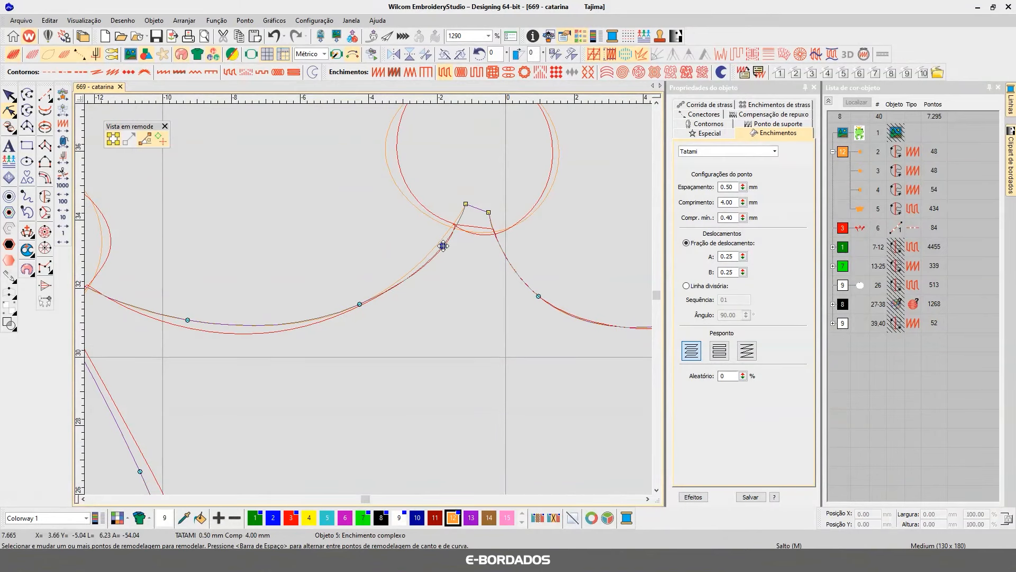
drag(194, 319, 202, 328)
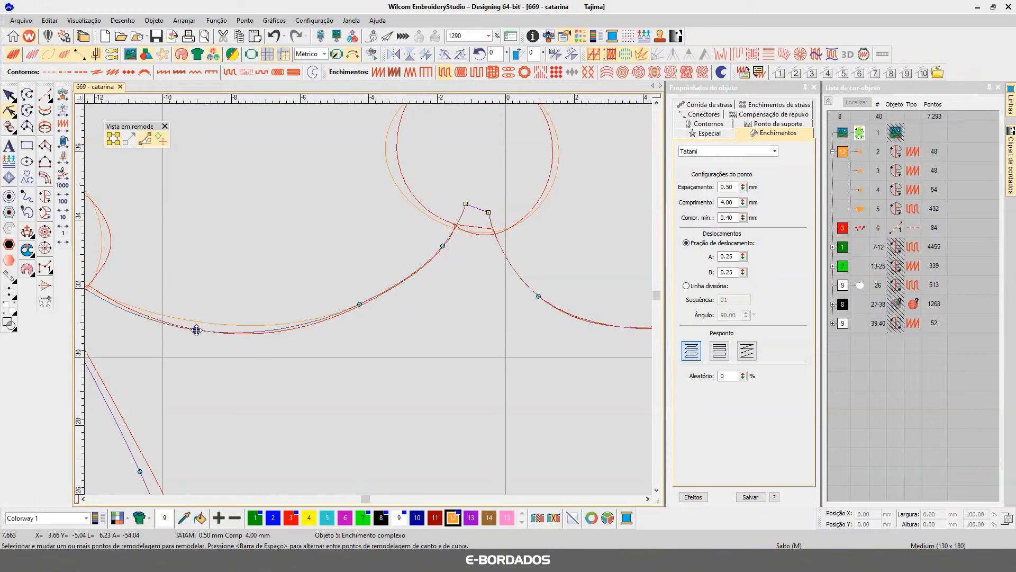
drag(358, 305, 359, 306)
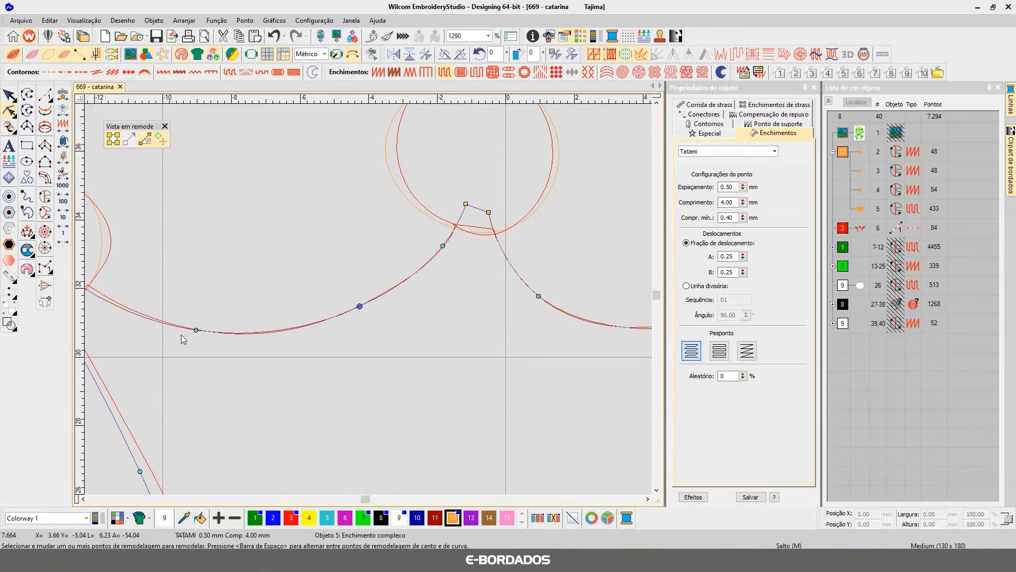
Step: Reshape the crown fill's upper-left corner and left side onto the red outline, and leave reshaping with nothing selected
click(83, 499)
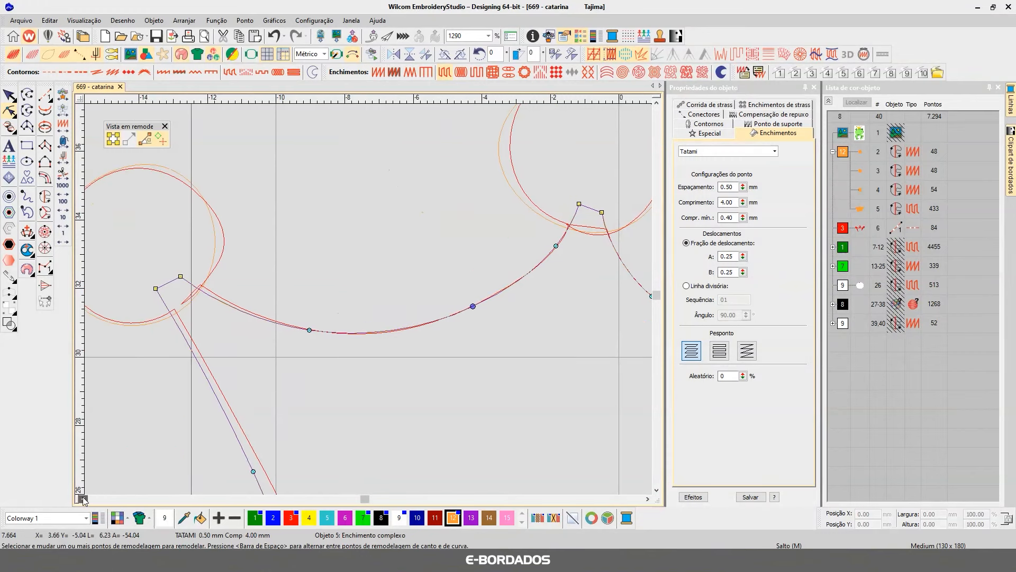
drag(237, 276, 219, 290)
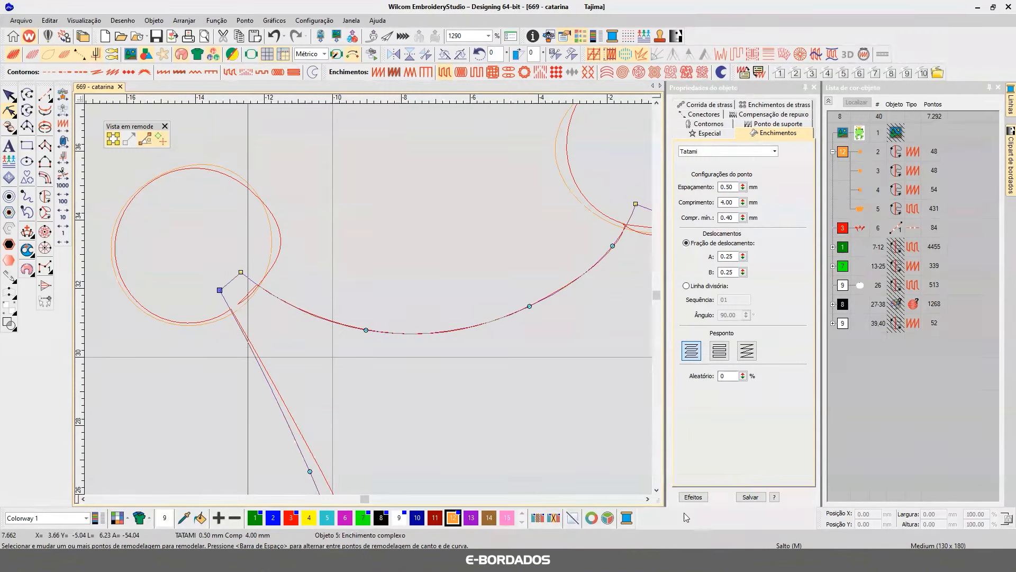
click(656, 491)
click(656, 490)
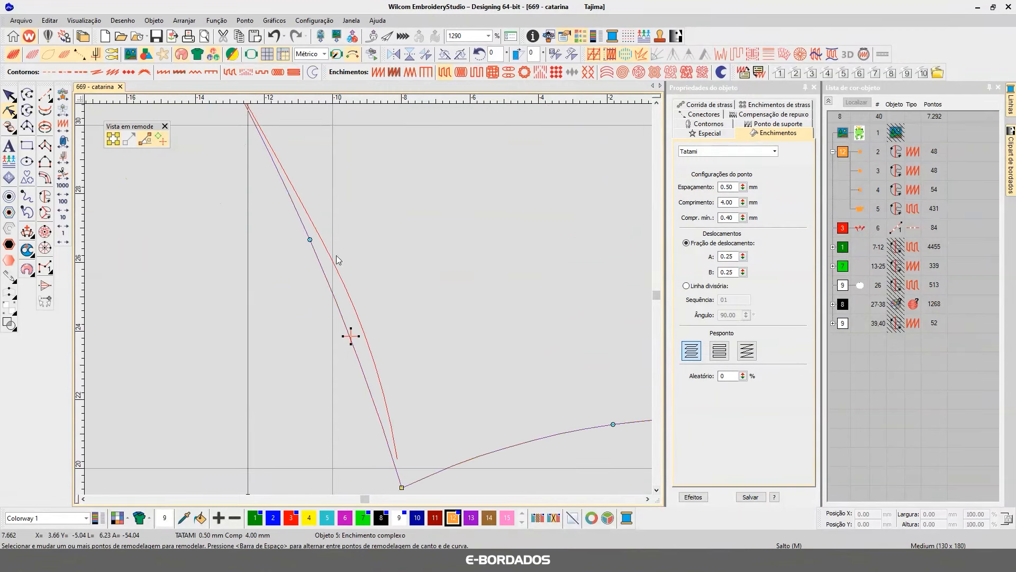
mouse_move(310, 241)
mouse_down()
mouse_move(322, 240)
mouse_move(314, 230)
mouse_up()
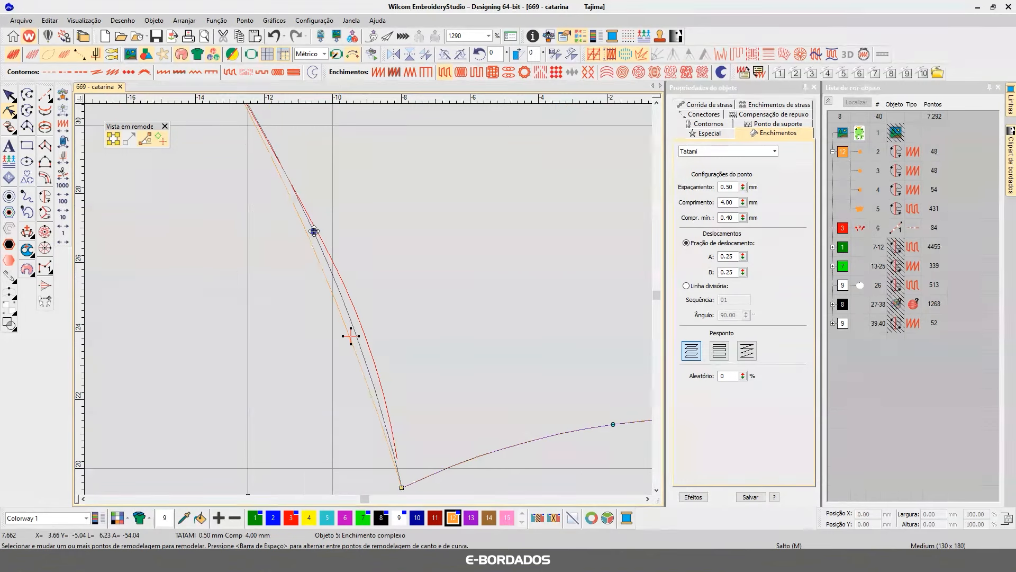
right_click(351, 321)
drag(351, 321, 358, 318)
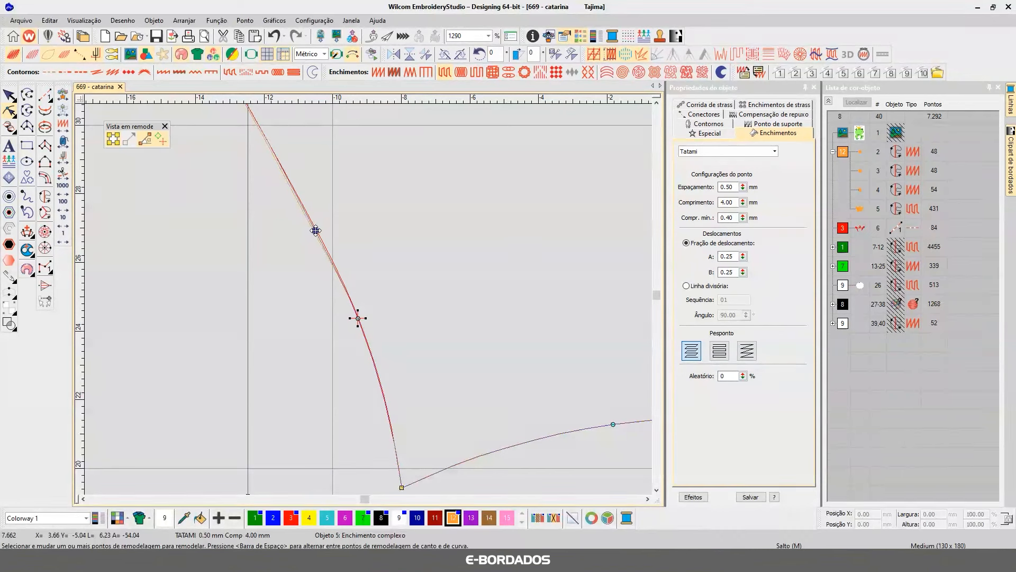
click(647, 499)
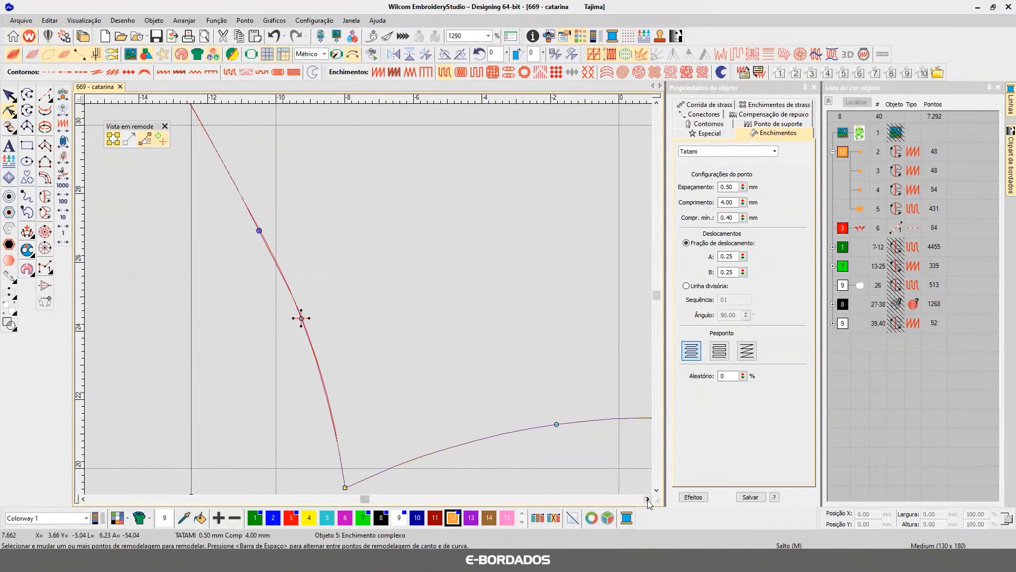
scroll(204, 205, down, 4)
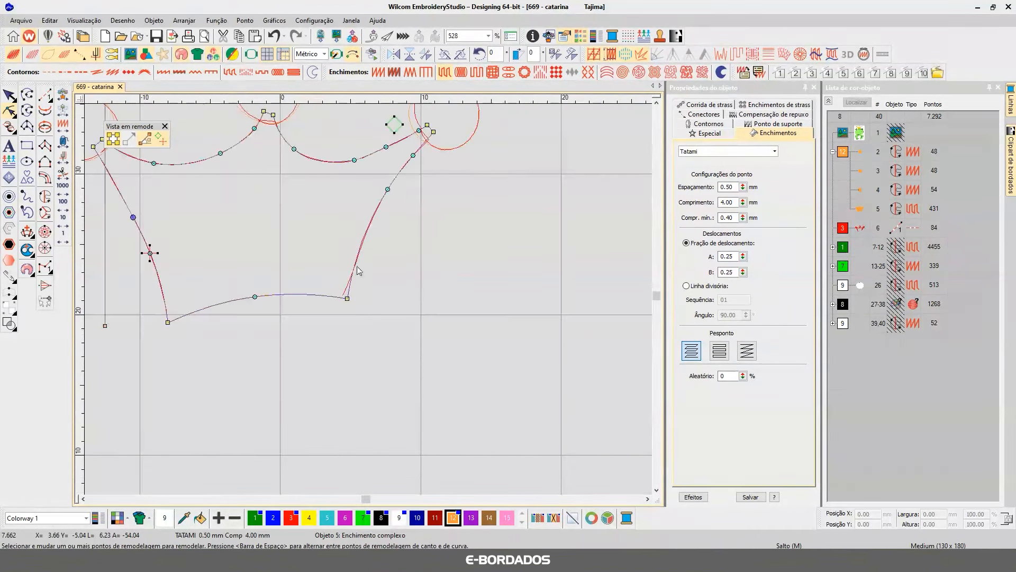
click(9, 95)
click(509, 212)
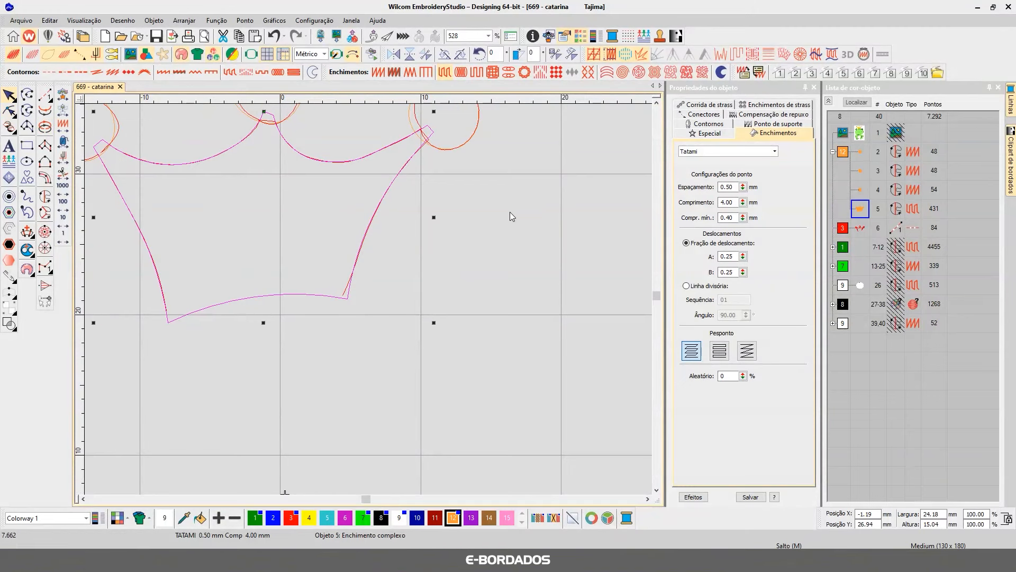
Step: Reshape the left edge of the middle ball's fill by moving its node onto the red contour
scroll(326, 254, down, 4)
scroll(373, 304, up, 6)
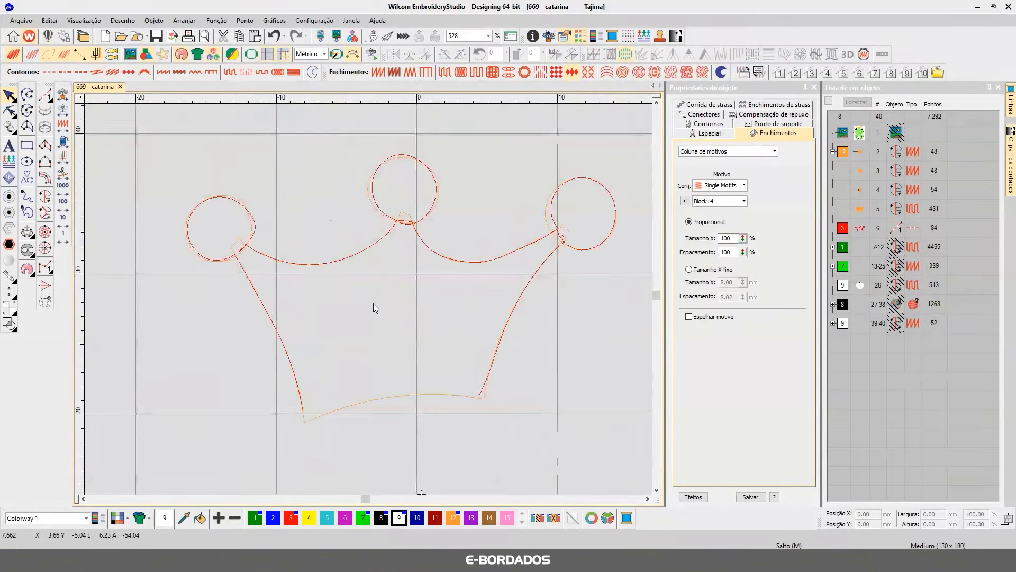
scroll(355, 298, down, 1)
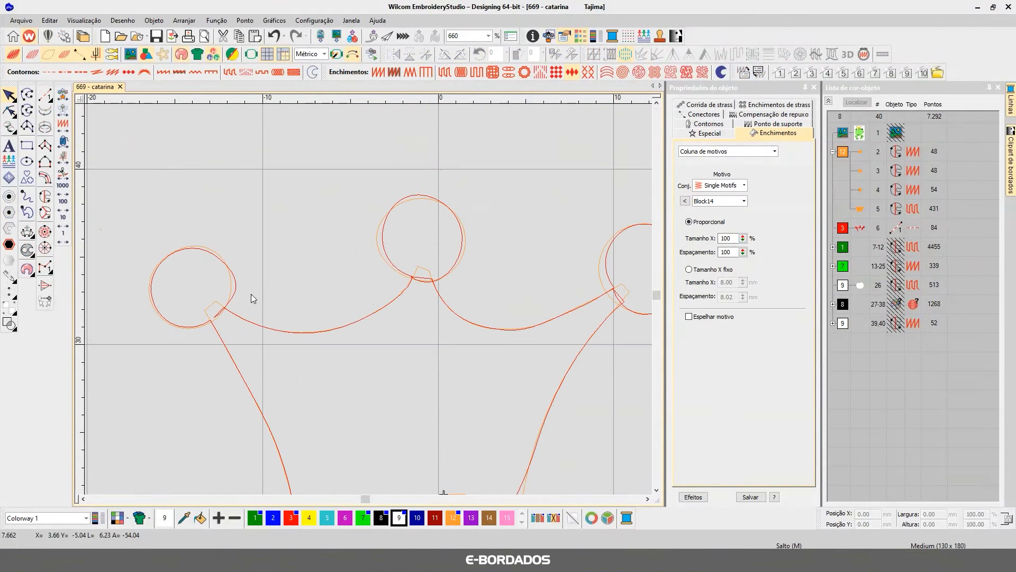
scroll(384, 253, up, 2)
click(357, 269)
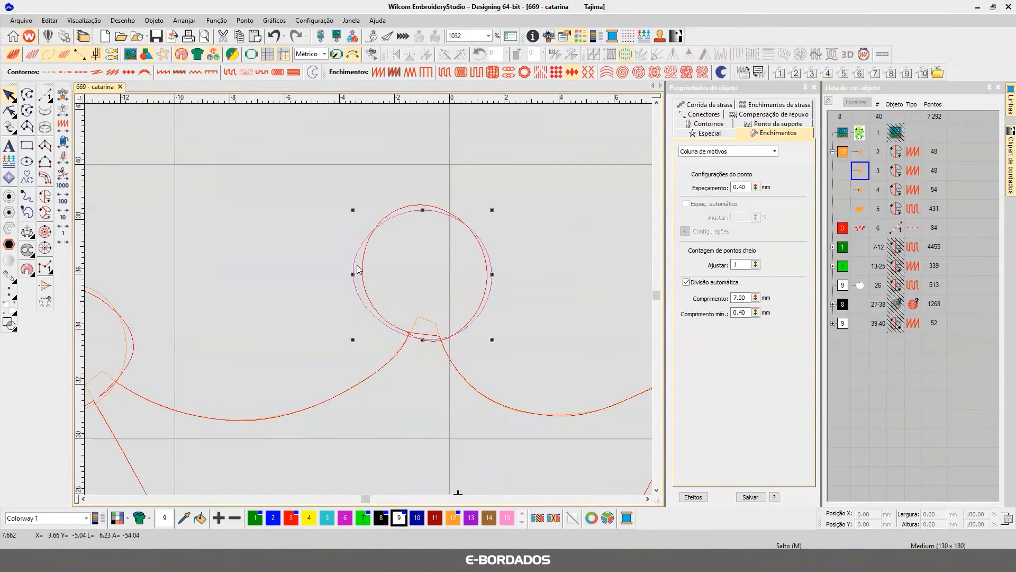
scroll(366, 301, up, 3)
click(9, 111)
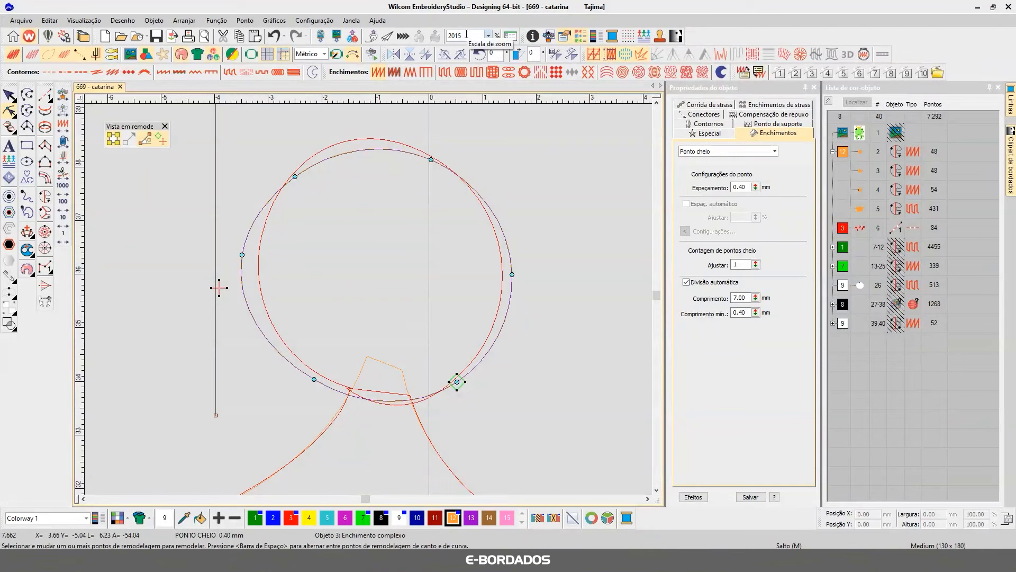
drag(243, 255, 260, 248)
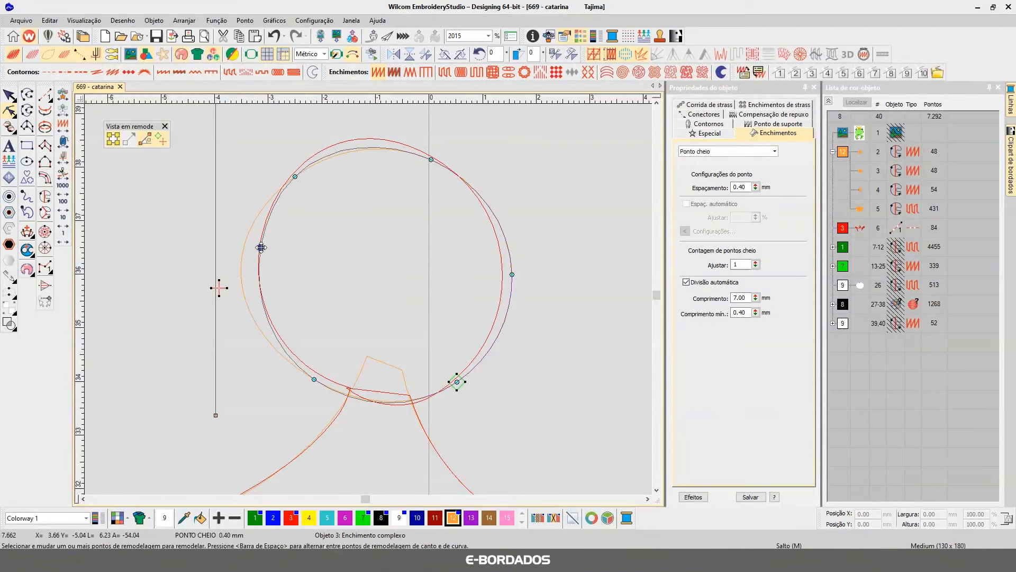
click(10, 95)
click(540, 171)
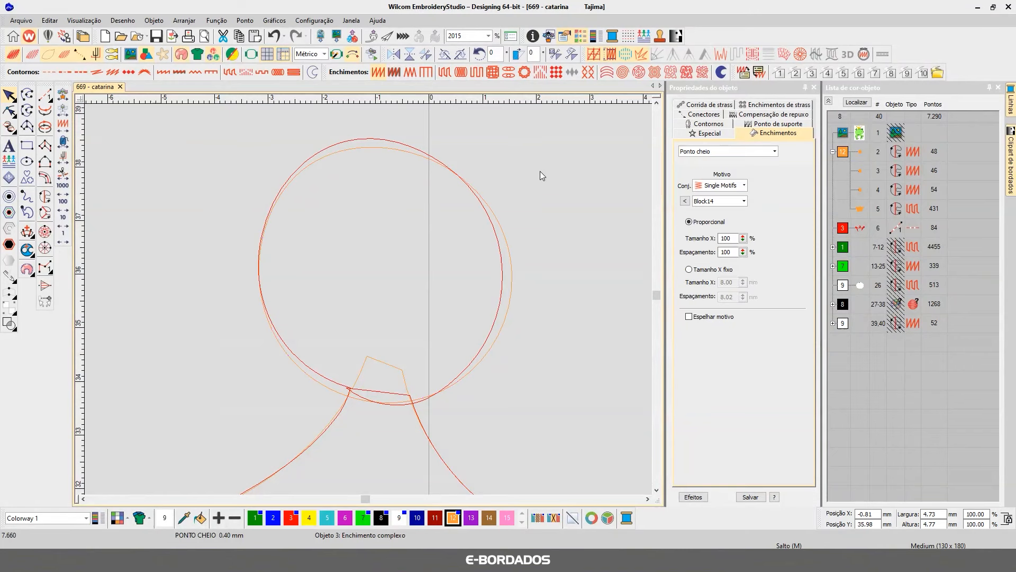
Step: Preview the middle ball with realistic stitches to check its fill against the red outline, and return to outlines only
click(362, 149)
click(537, 198)
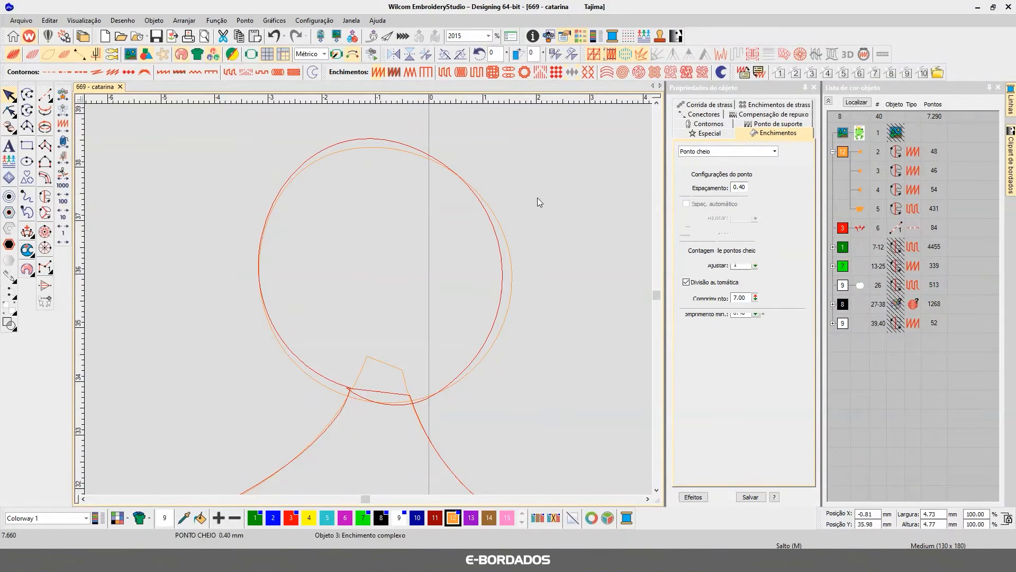
click(33, 55)
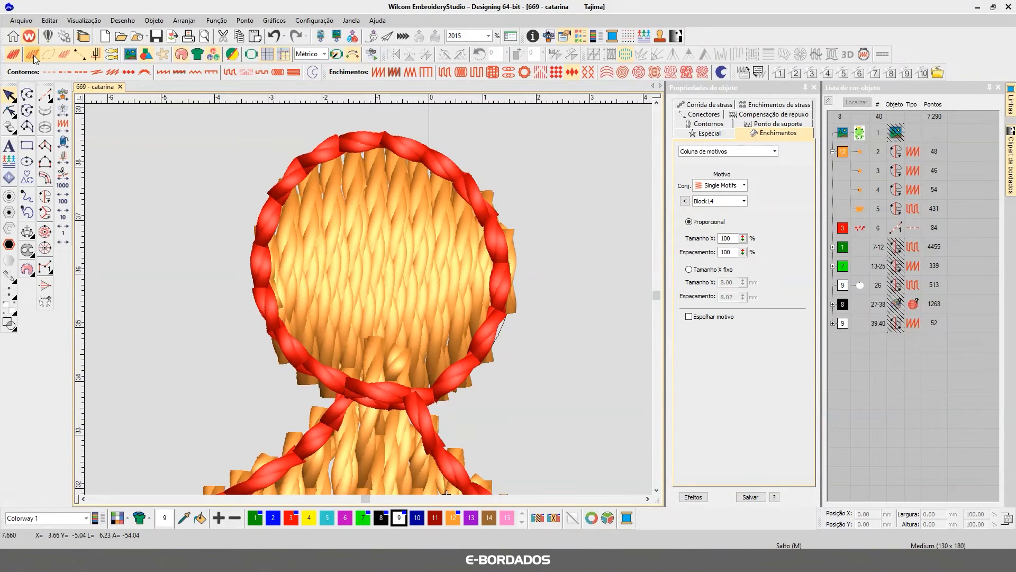
click(34, 56)
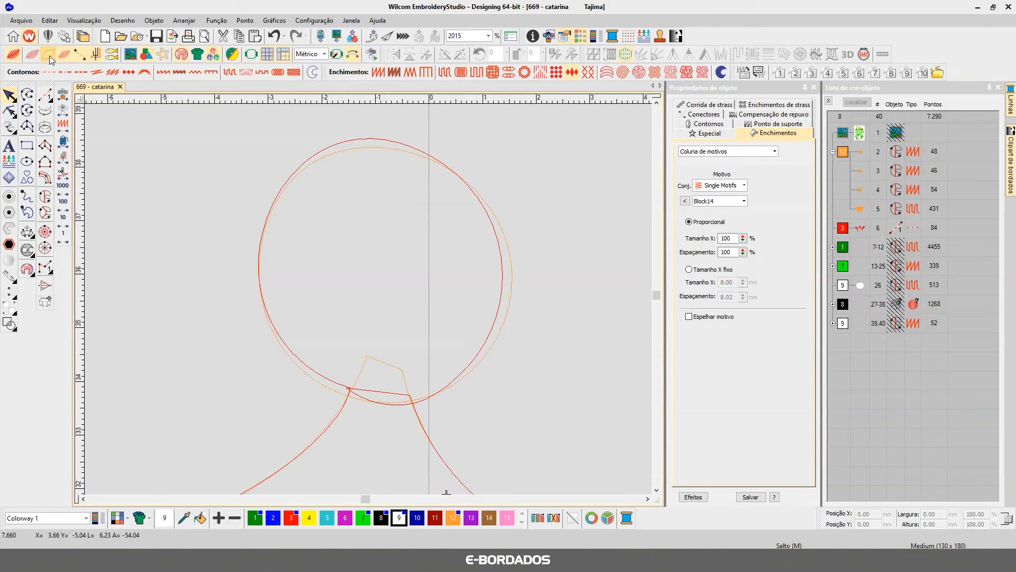
Step: Reshape the middle ball fill's top and right side by moving its nodes onto the red outline
click(365, 146)
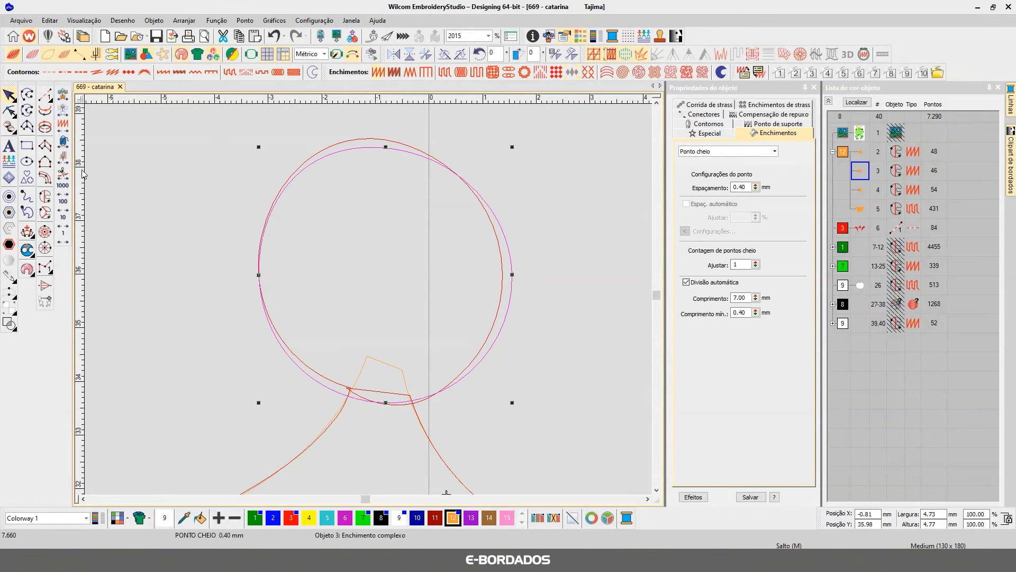
click(9, 111)
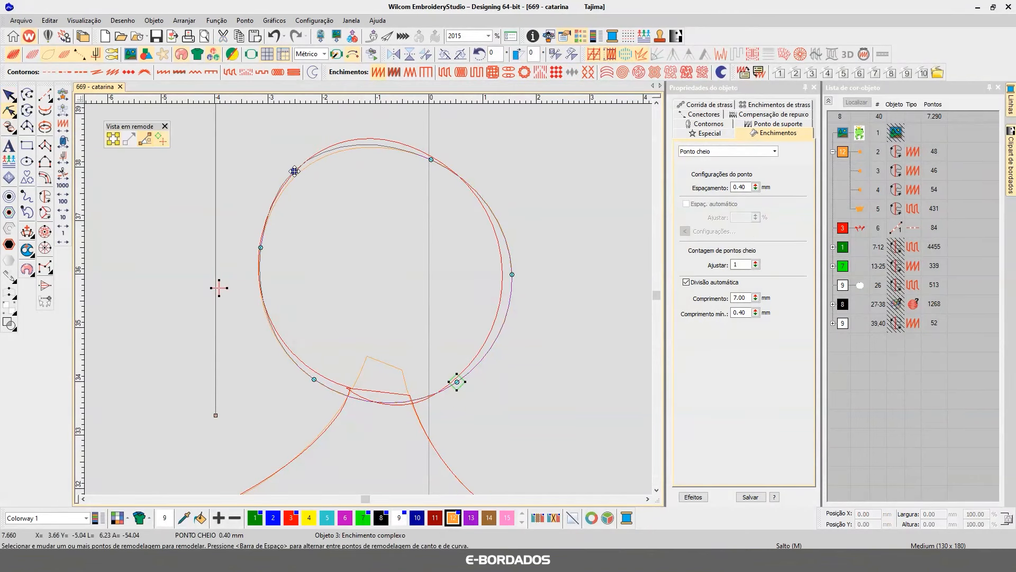
drag(431, 159, 362, 140)
drag(466, 170, 459, 176)
drag(512, 274, 502, 276)
drag(456, 381, 452, 381)
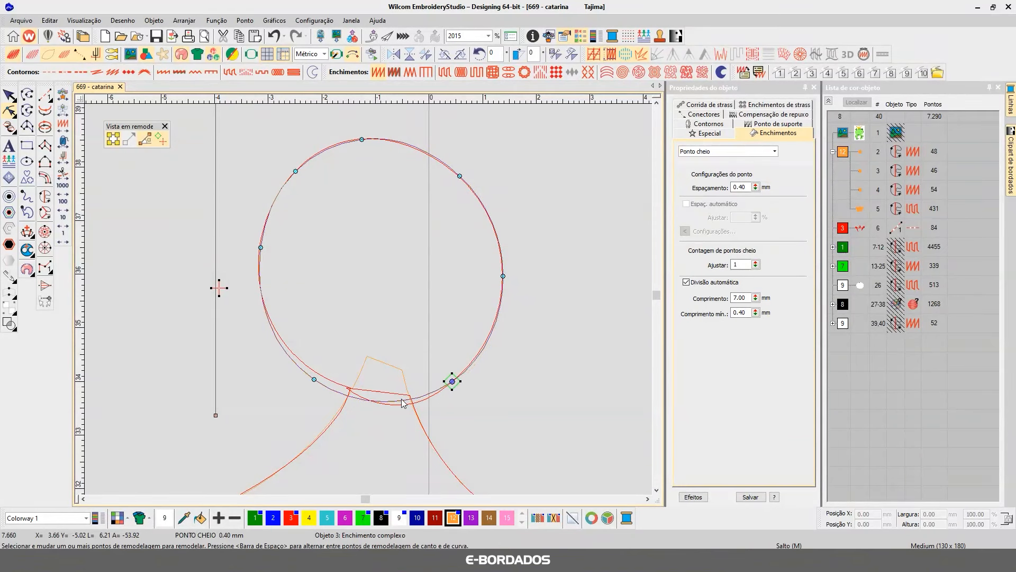
Step: Add and adjust nodes along the middle ball fill's bottom and lower-left edge to match the red outline, and finish reshaping
click(404, 404)
drag(316, 380, 316, 371)
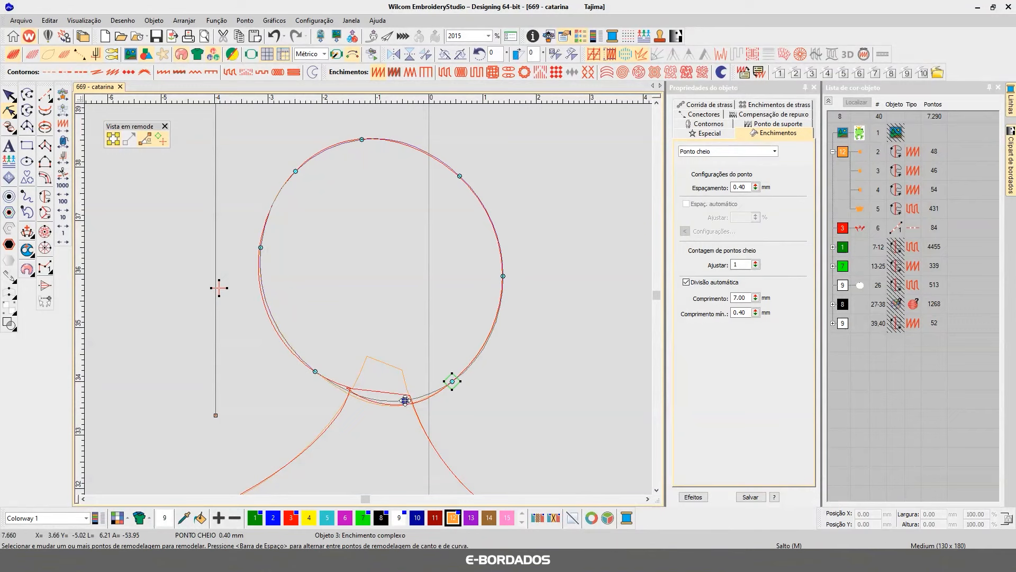
drag(405, 400, 406, 404)
click(274, 325)
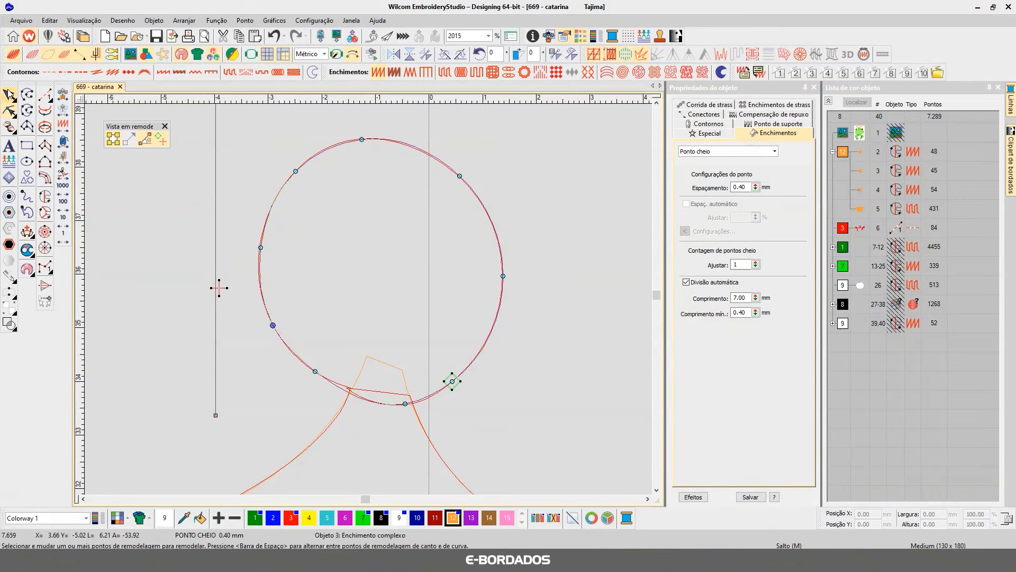
click(9, 95)
click(360, 117)
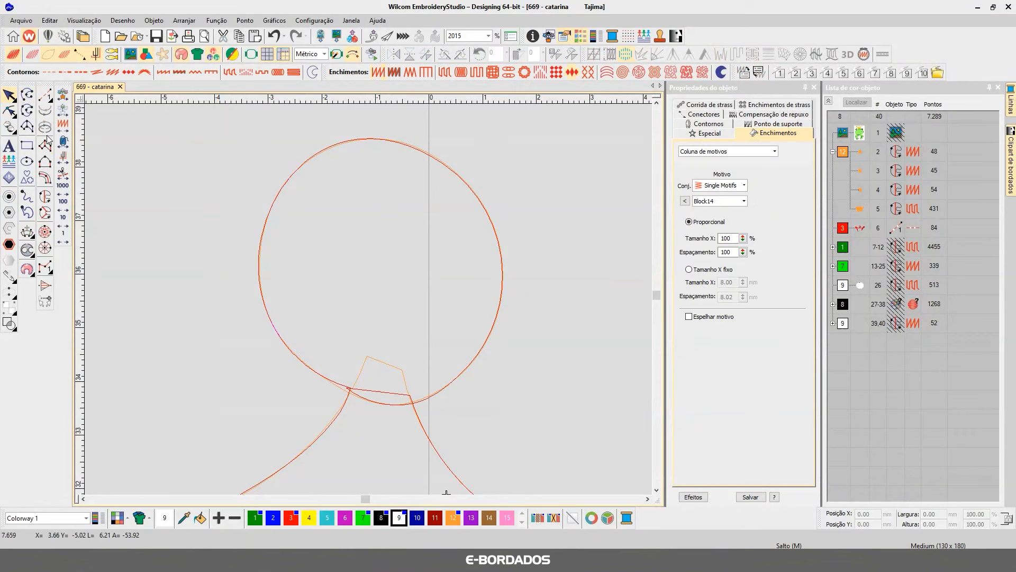
Step: Draw a circle about 5.1 mm in diameter over the crown's middle ball with the Ellipse tool
click(26, 161)
click(373, 263)
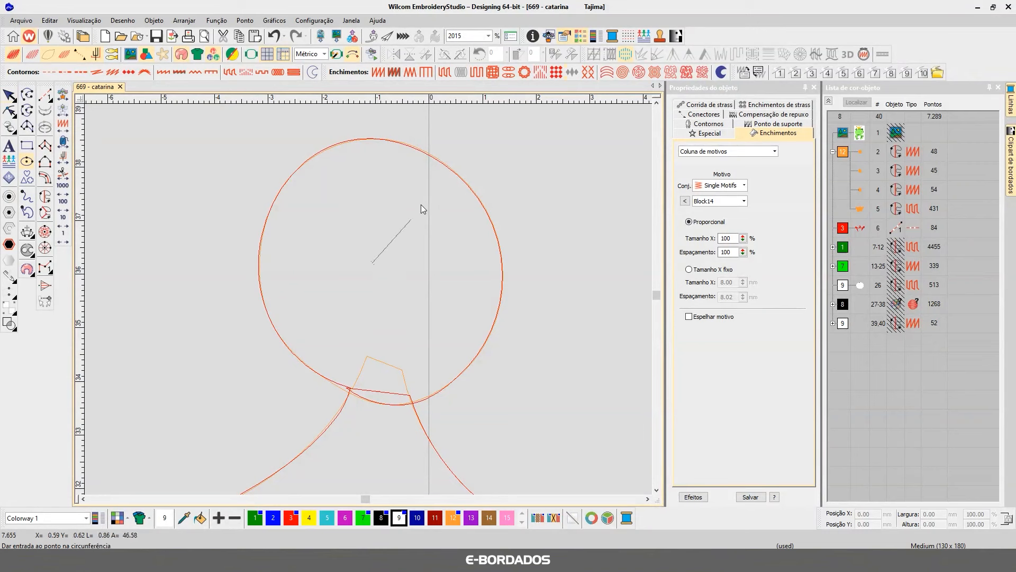
click(454, 158)
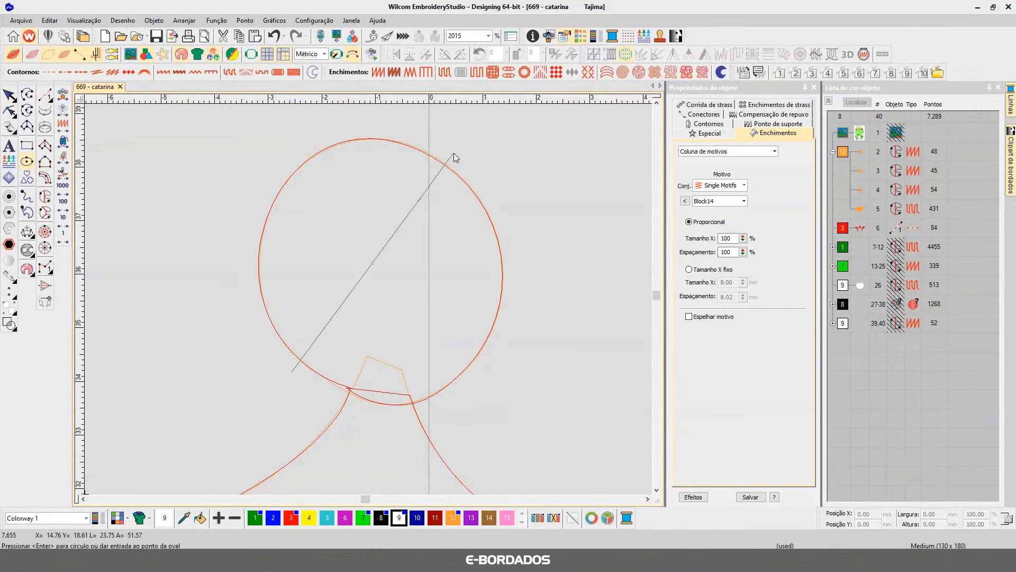
key(Escape)
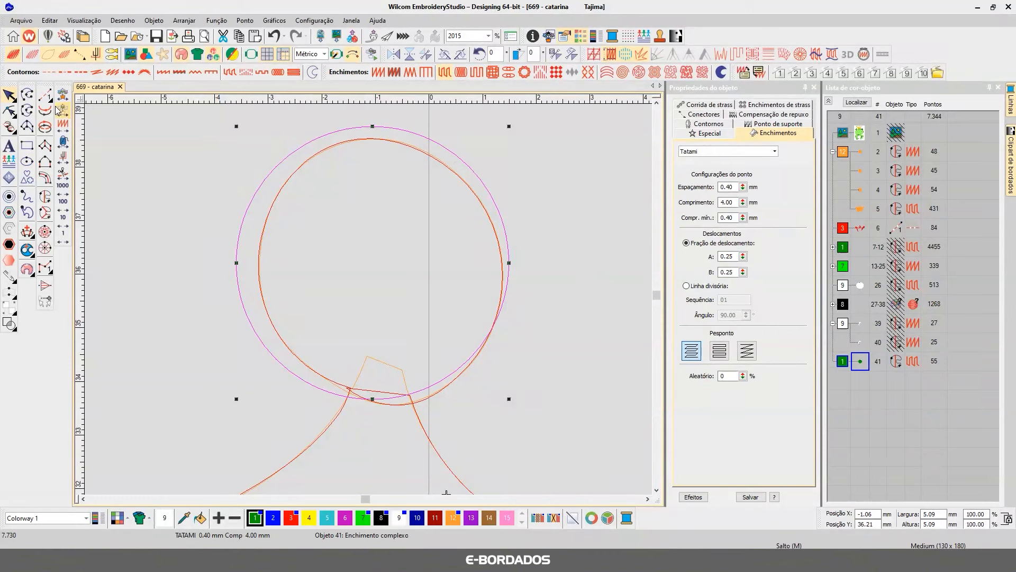
Step: Show the stitches, place the green circle before the orange fills in the stitching order, and convert it to a vector
click(32, 54)
drag(859, 355, 849, 148)
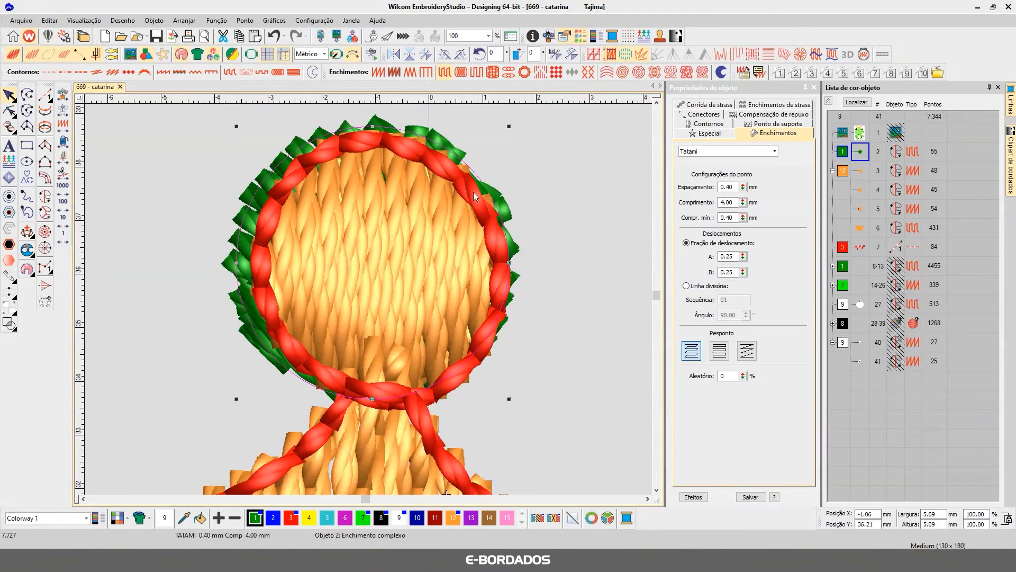
click(722, 71)
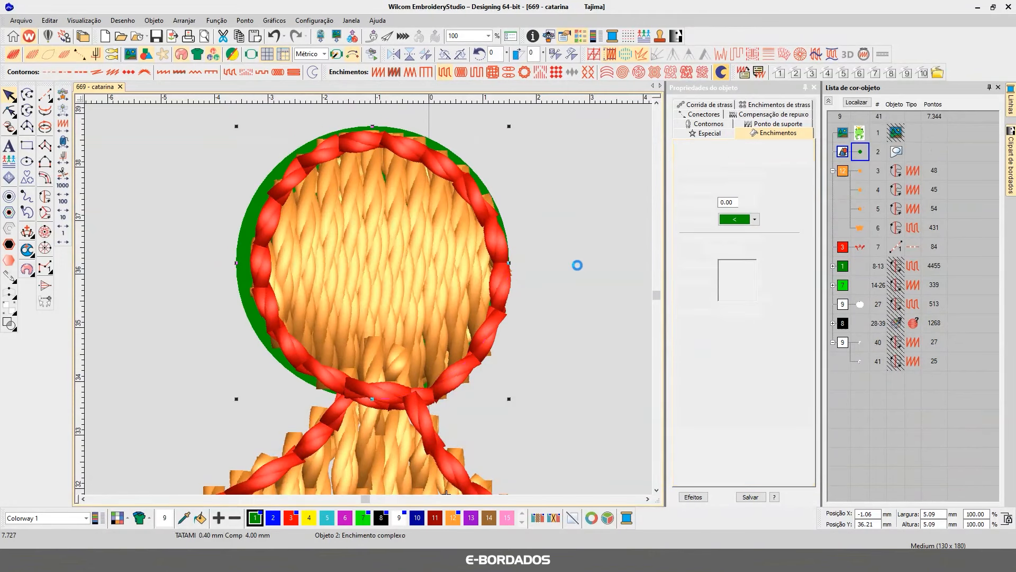
Step: Show the design as plain stitches and move the green vector circle to align it with the crown's middle ball
key(t)
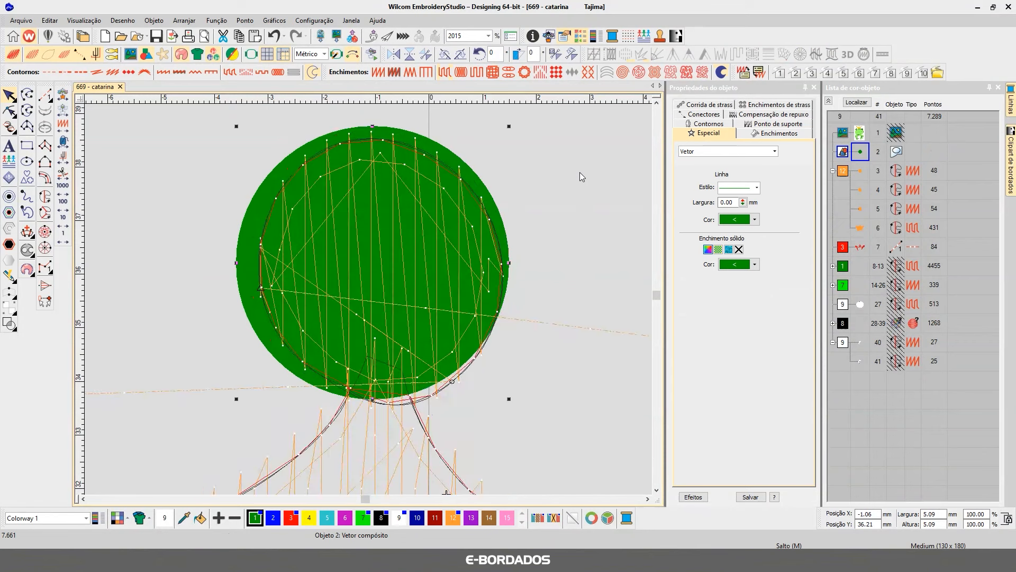
click(535, 158)
click(406, 133)
drag(406, 133, 415, 141)
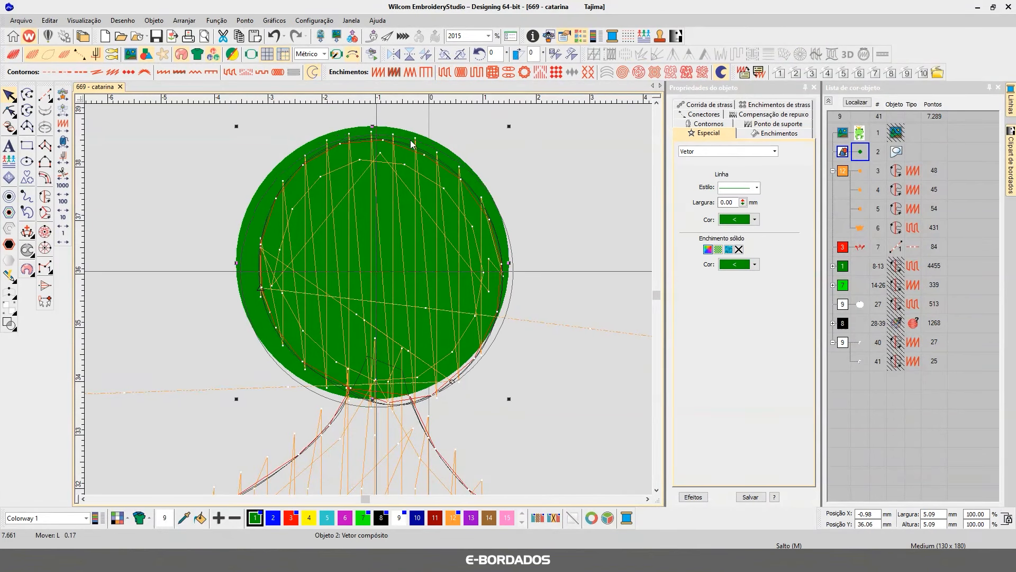
click(599, 176)
click(260, 272)
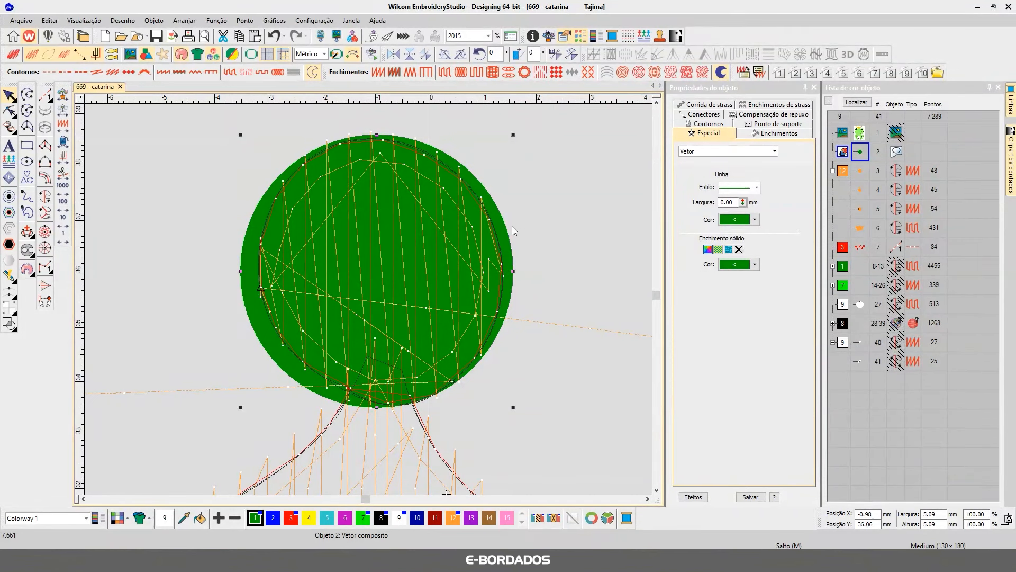
click(145, 164)
Step: Unhide the reference frog bitmap beside the crown embroidery
scroll(372, 303, down, 10)
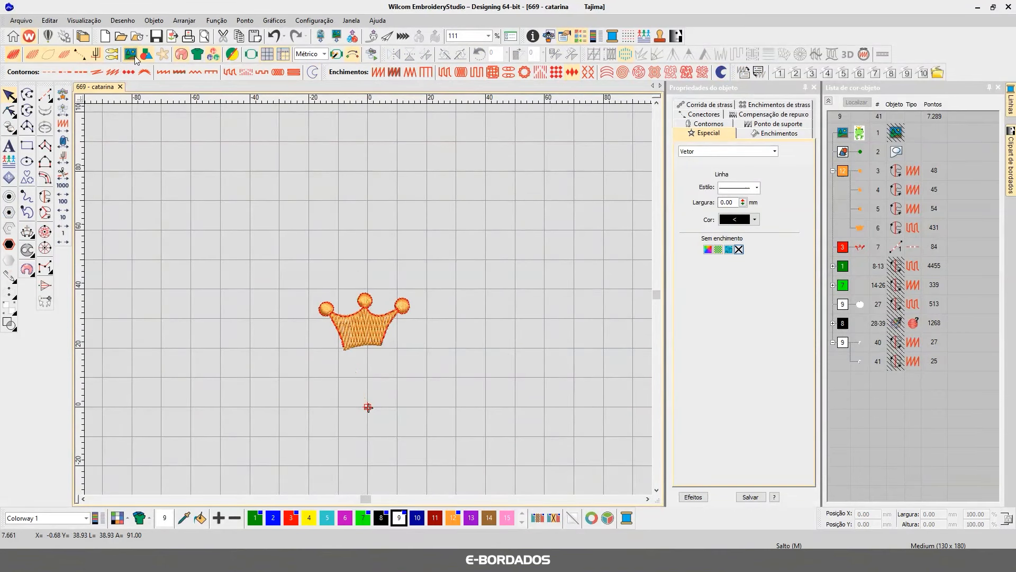
scroll(244, 177, down, 1)
click(860, 133)
right_click(860, 134)
click(545, 248)
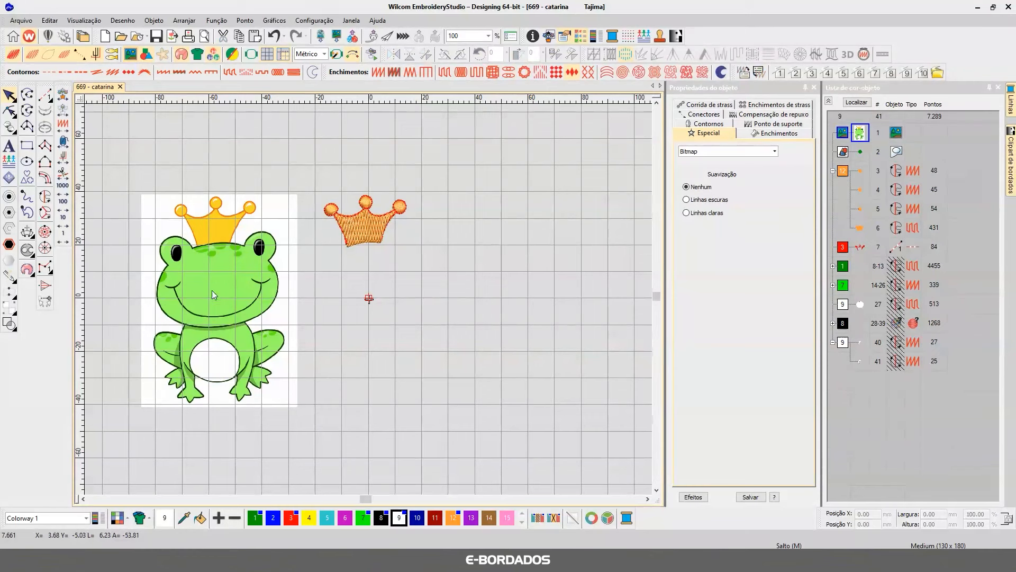
Step: Compare the width and height of the right-hand crown ball in the reference bitmap
scroll(252, 217, up, 9)
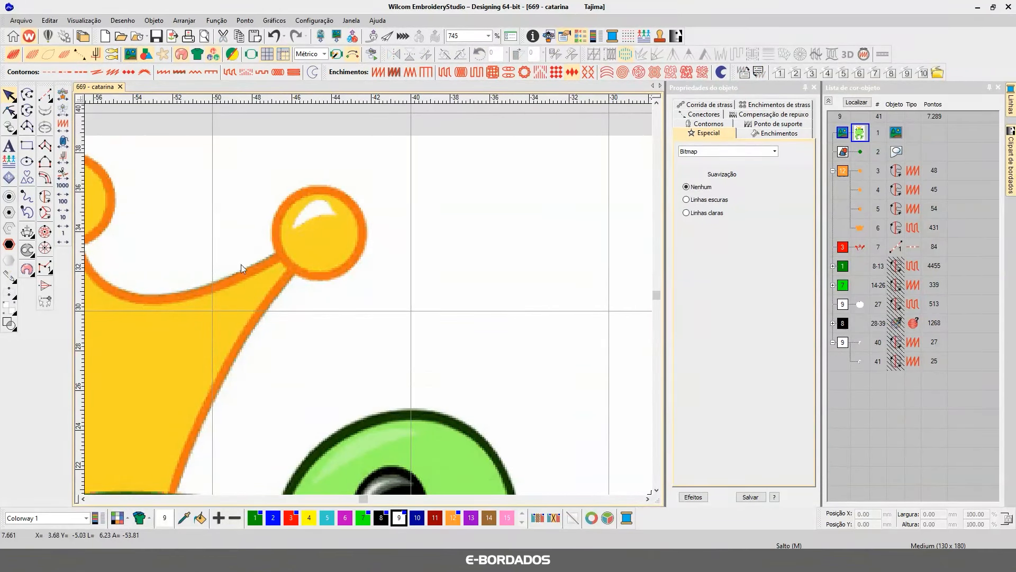
drag(276, 230, 362, 231)
drag(317, 192, 322, 275)
scroll(370, 317, down, 3)
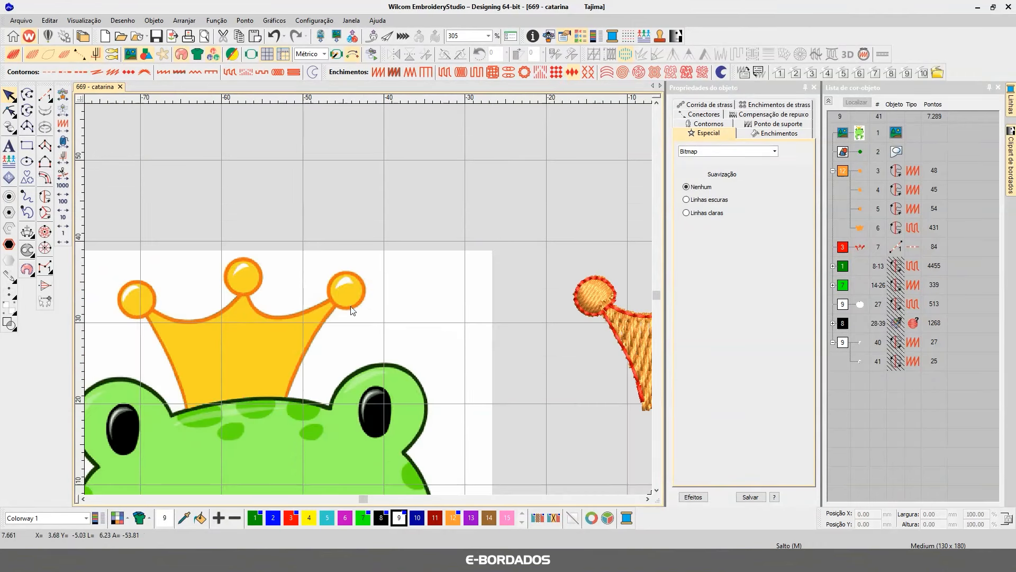
scroll(495, 316, down, 1)
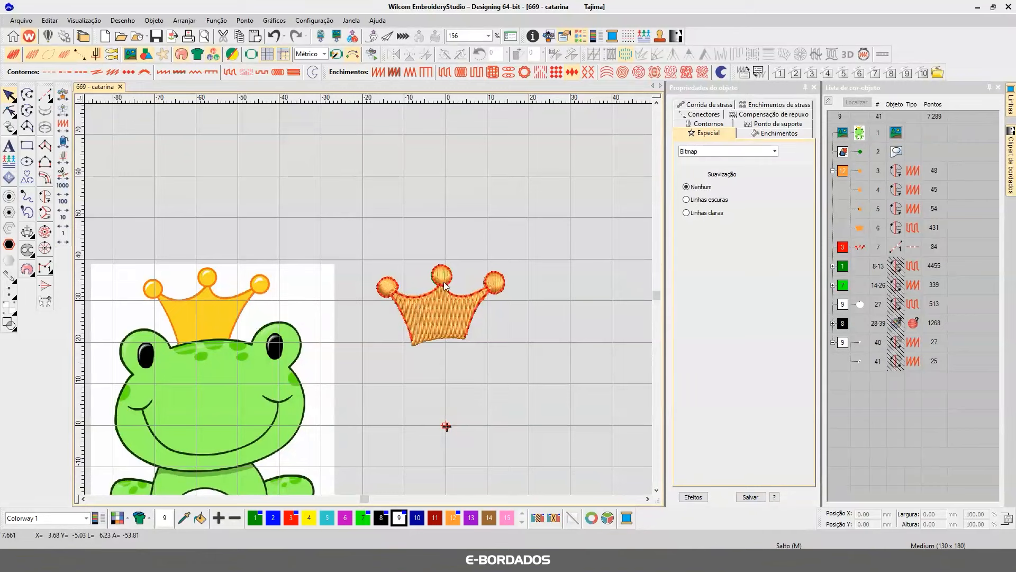
Step: Delete the green vector circle from the crown's middle ball and view the ball as plain and realistic stitches
scroll(450, 285, up, 1)
scroll(372, 310, up, 1)
scroll(369, 300, up, 3)
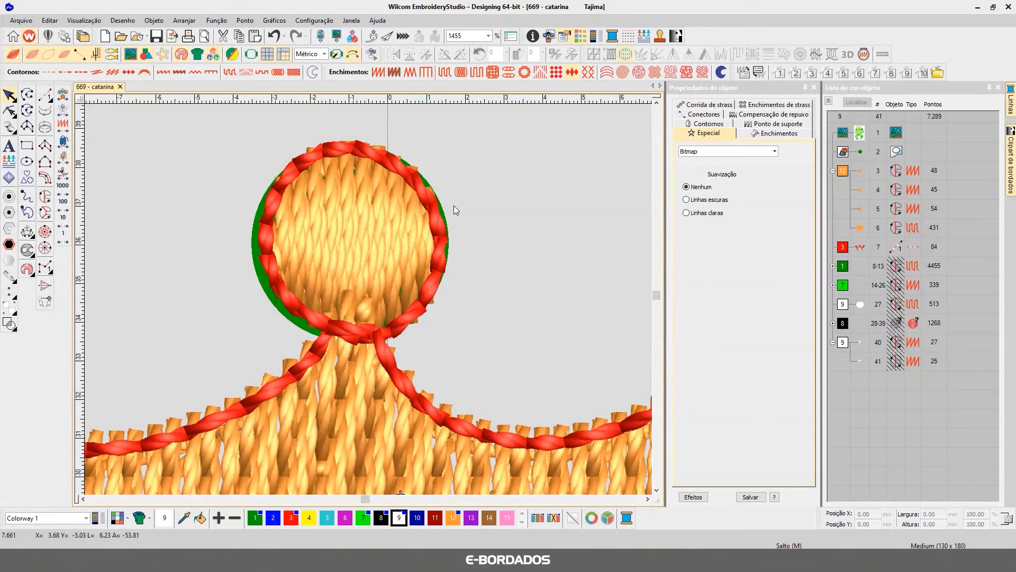
key(t)
click(434, 195)
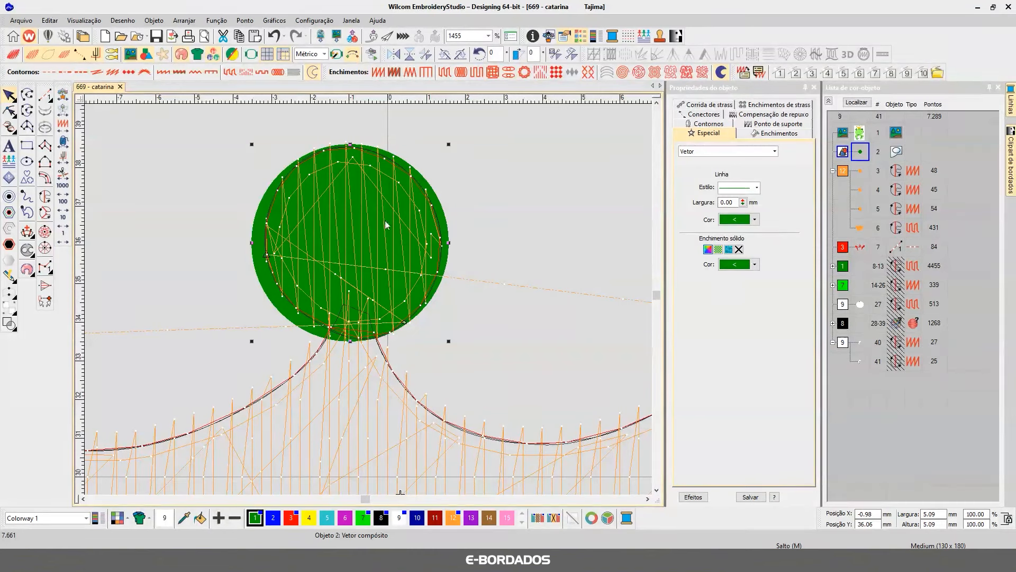
click(489, 230)
click(444, 237)
key(Delete)
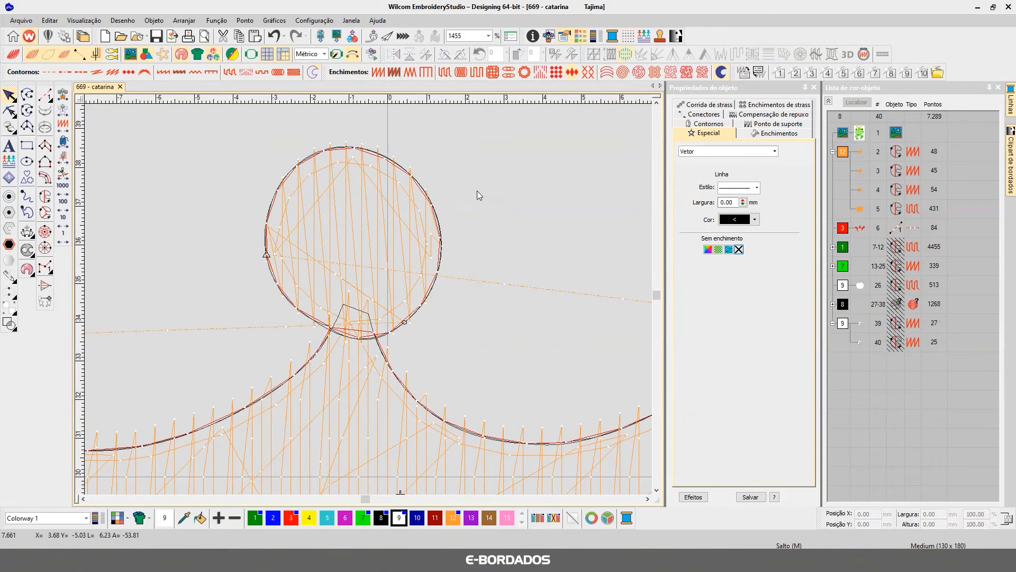
key(t)
key(t)
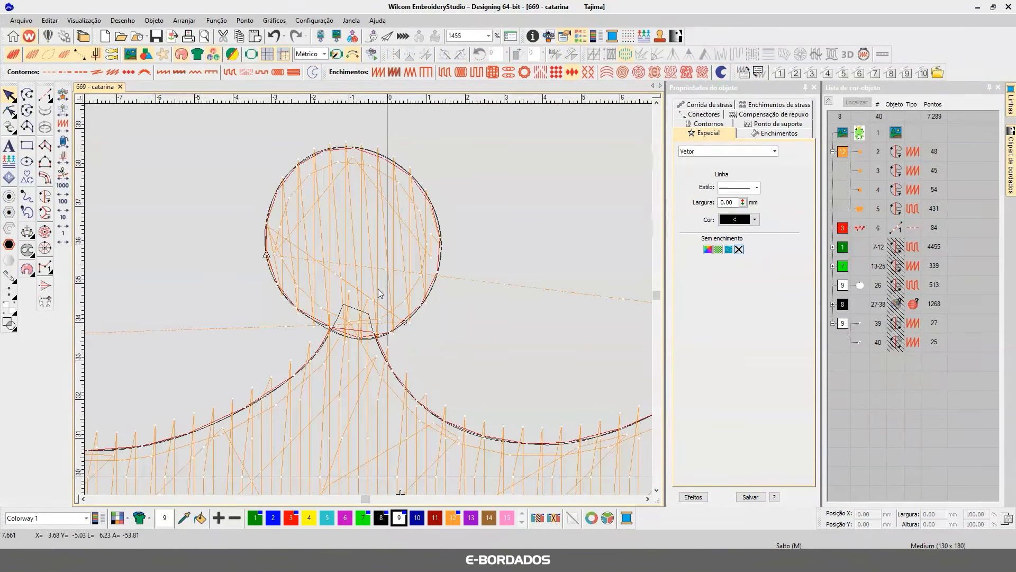
key(t)
scroll(451, 282, down, 2)
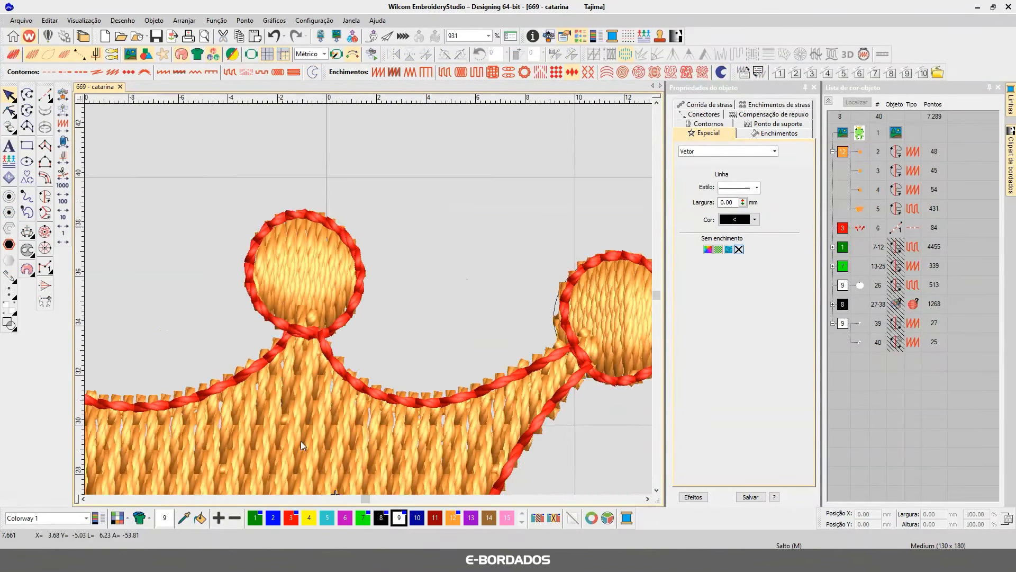
Step: Set the crown body fill's pull compensation to 0.30 mm
click(301, 441)
key(t)
key(t)
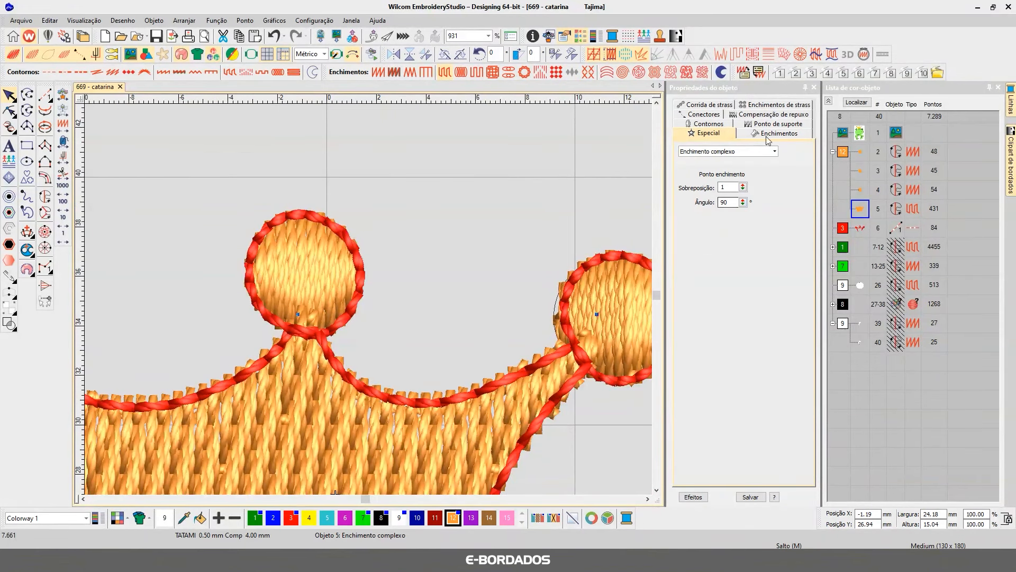
click(752, 115)
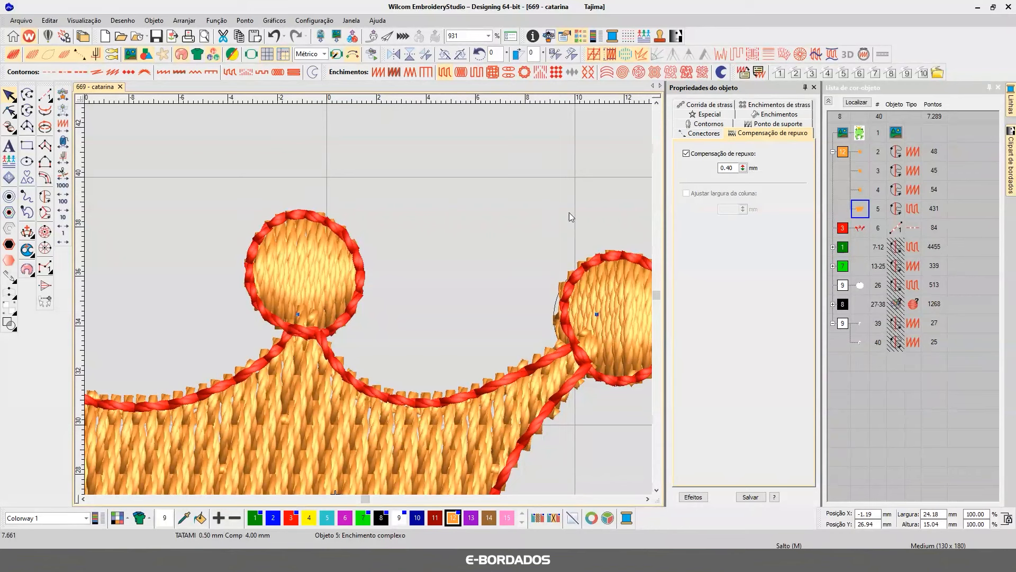
drag(729, 168, 735, 168)
drag(728, 168, 736, 169)
text(30)
key(Return)
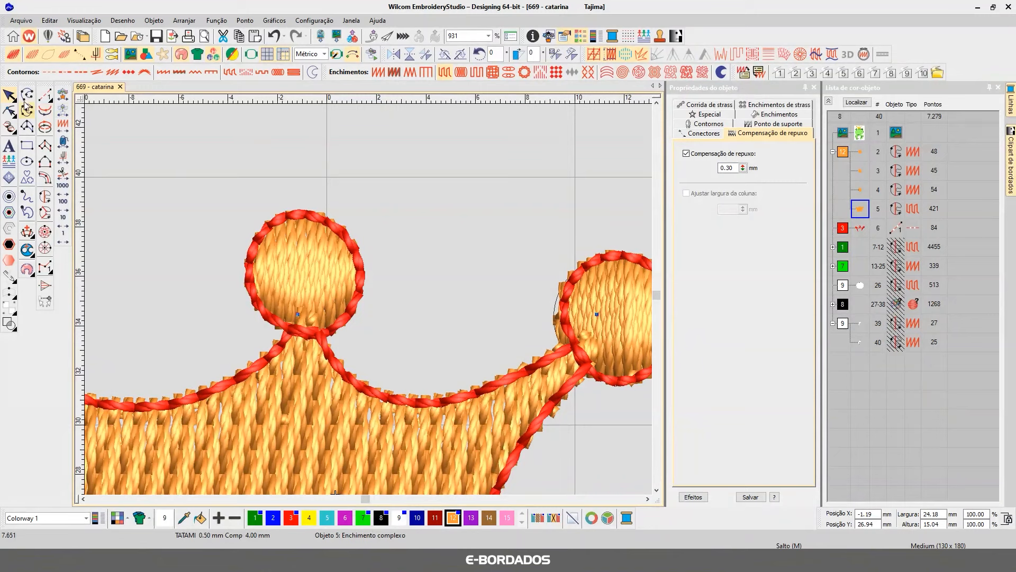
key(Escape)
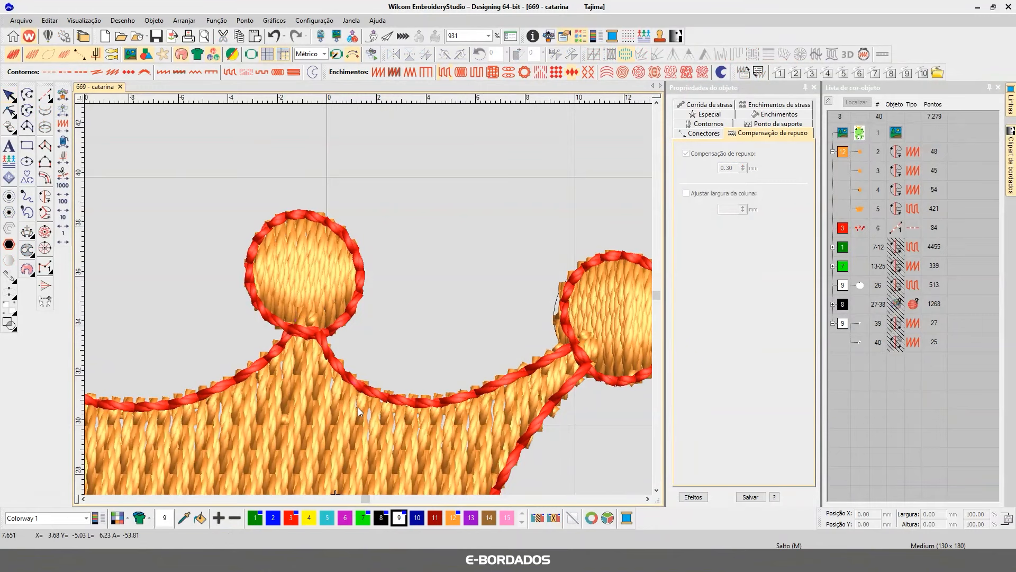
Step: Examine how the crown and ball fills extend to the red outline in the plain and realistic stitch views
key(t)
click(342, 409)
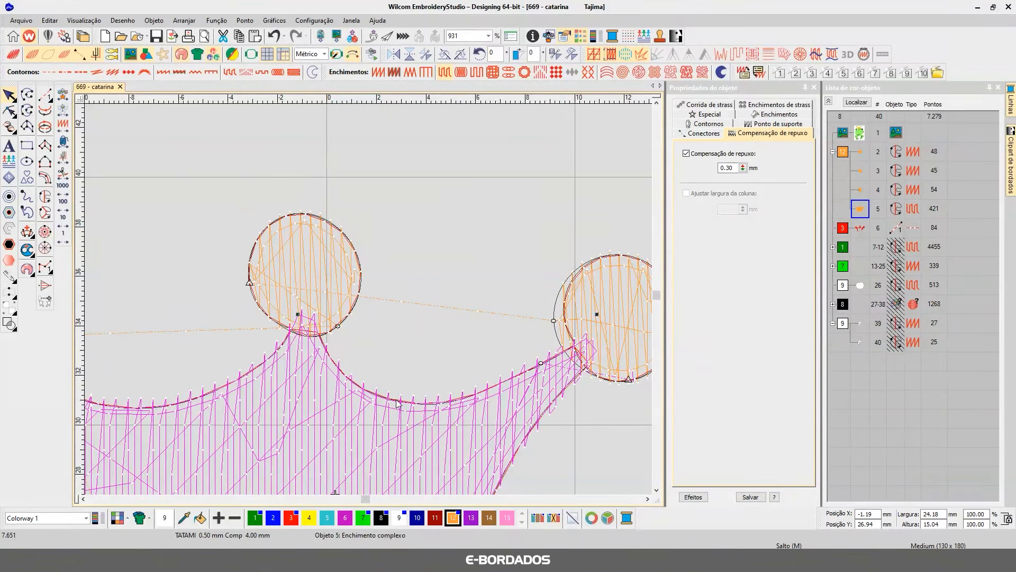
key(t)
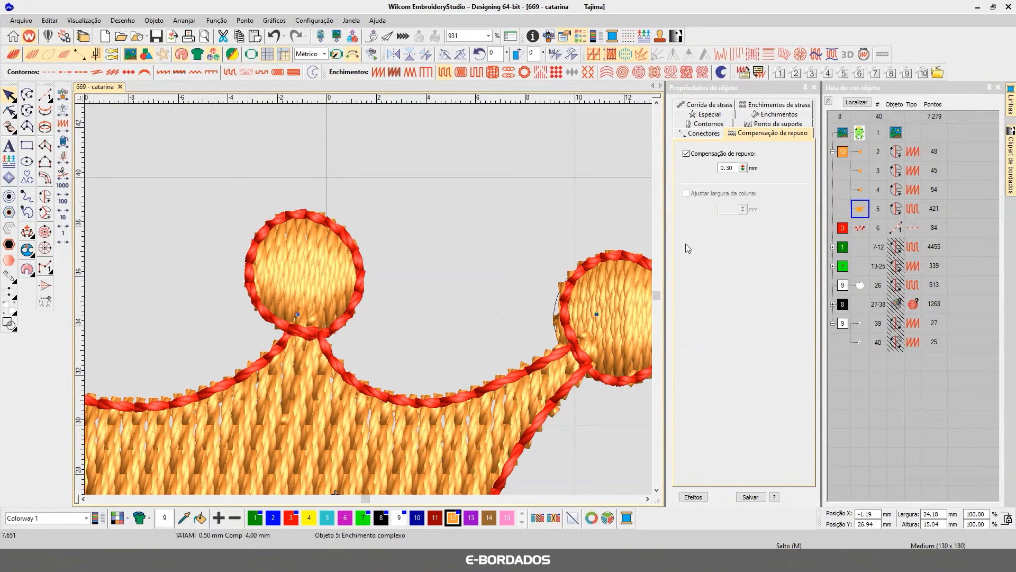
scroll(623, 390, down, 1)
scroll(380, 261, down, 1)
scroll(366, 275, down, 3)
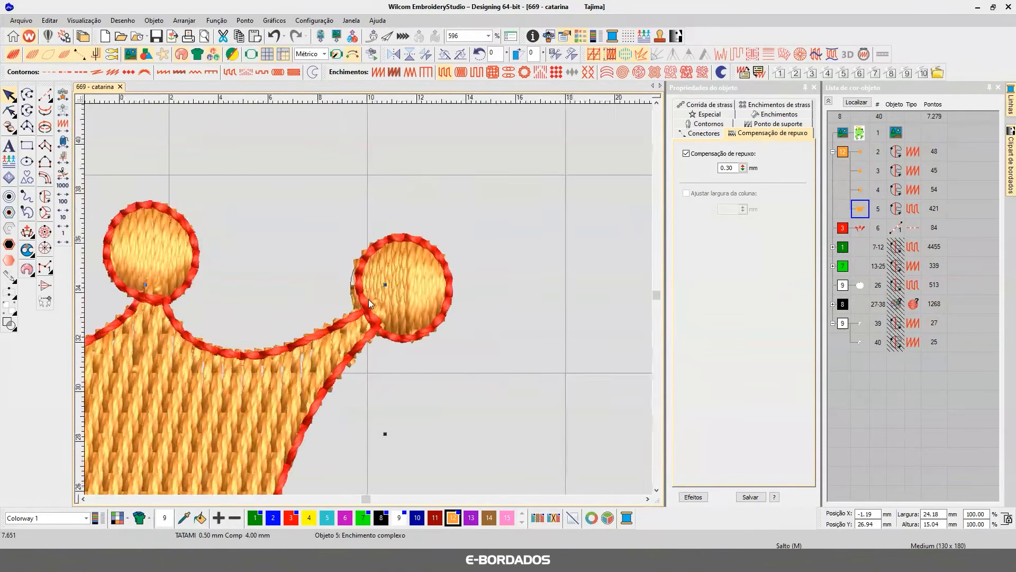
scroll(372, 297, up, 2)
scroll(365, 300, down, 1)
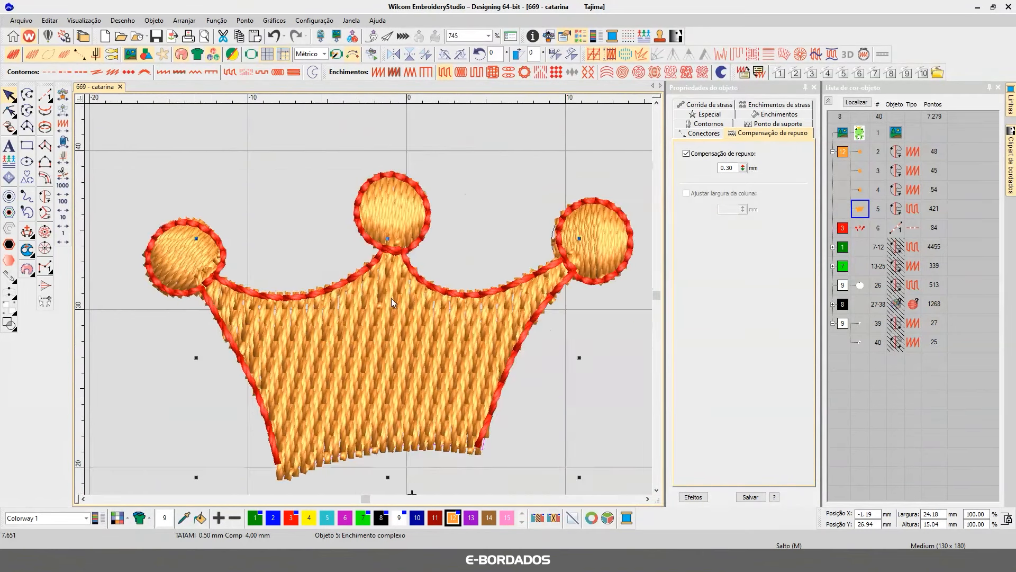
key(t)
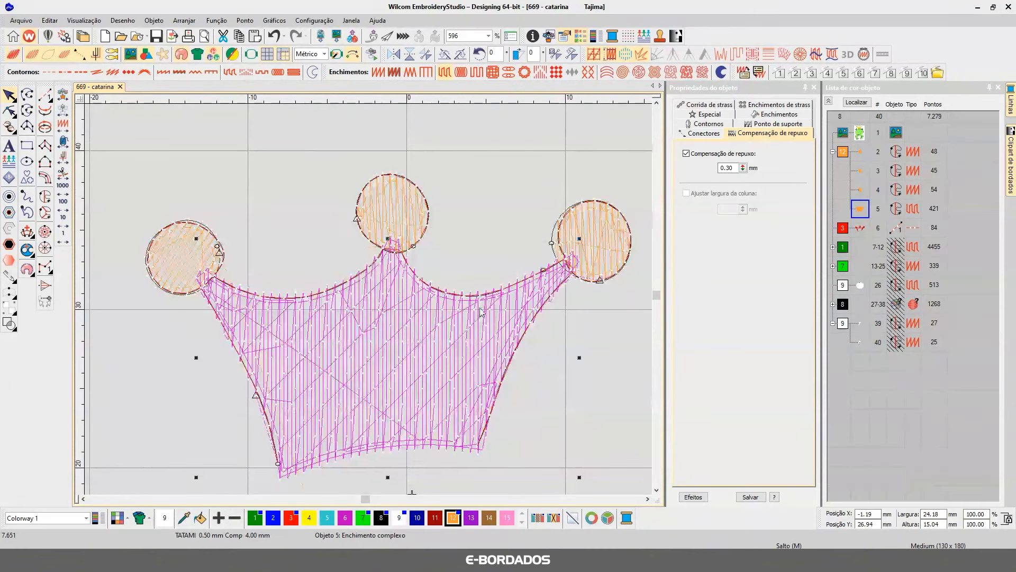
click(484, 178)
key(t)
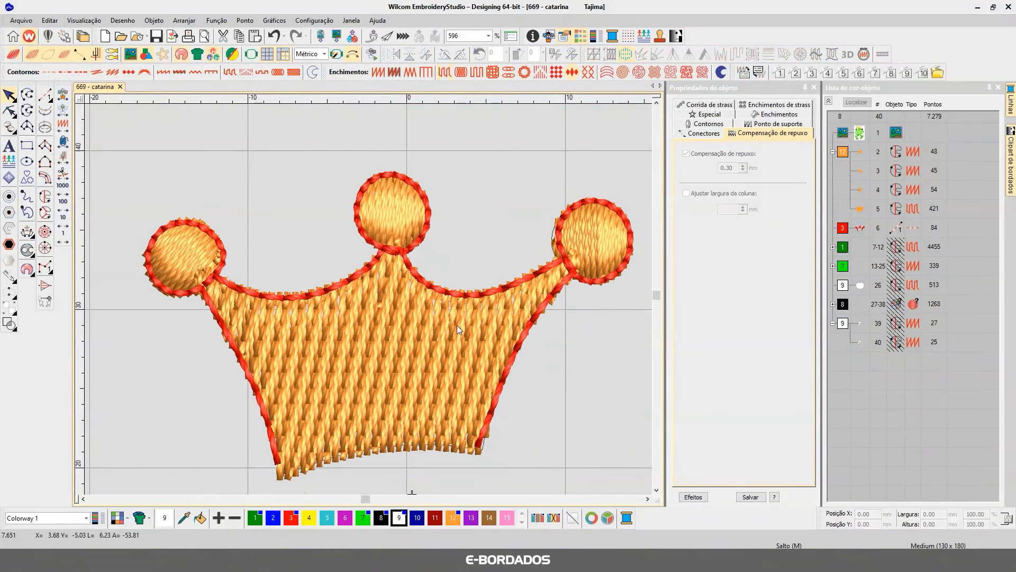
Step: Select the crown body fill and check its pull compensation value
click(378, 294)
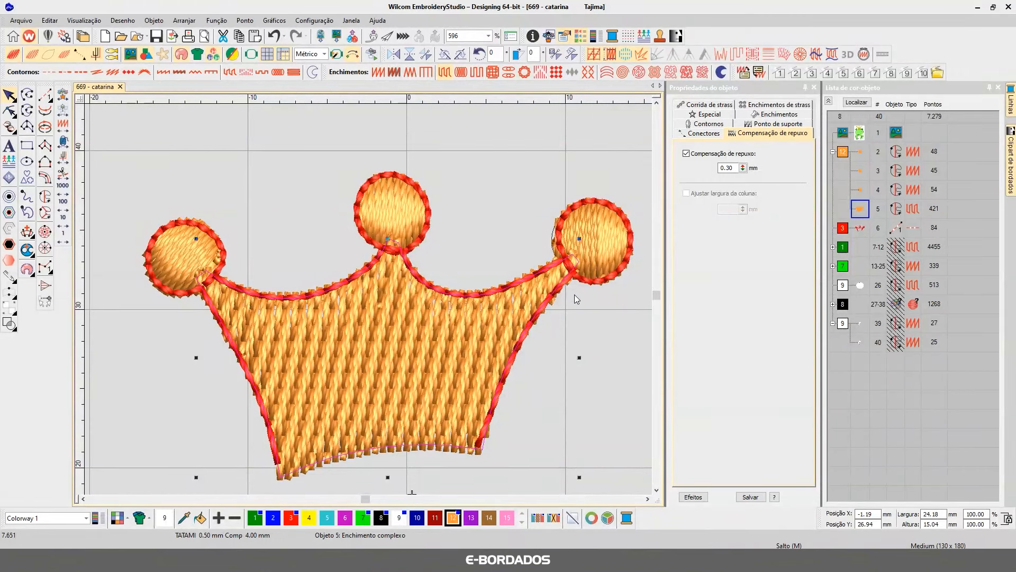
key(t)
key(t)
drag(726, 167, 740, 169)
key(Return)
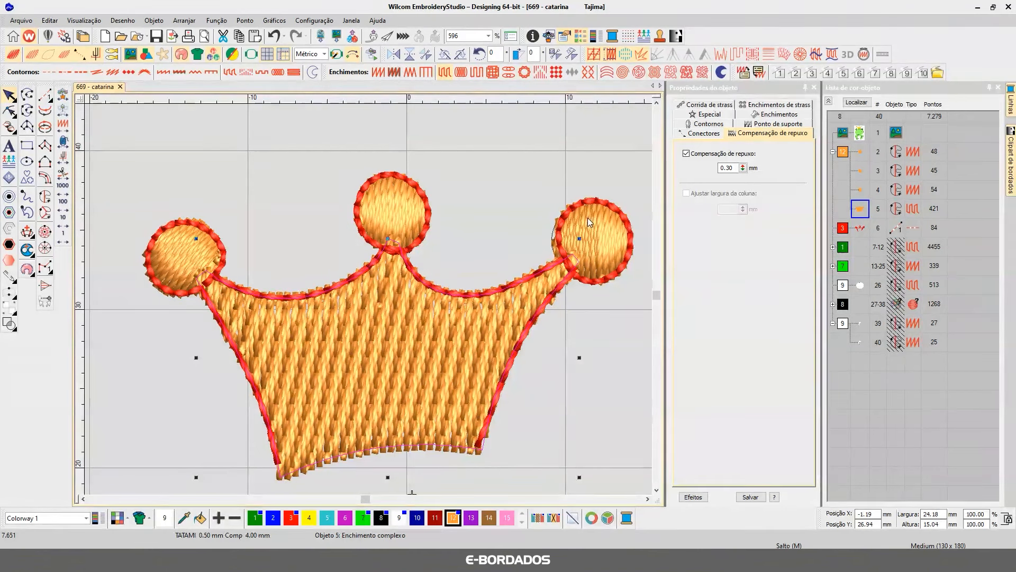
Step: Examine the crown in the stitched sample photo in Photos, and show the whole frog design in EmbroideryStudio
click(424, 545)
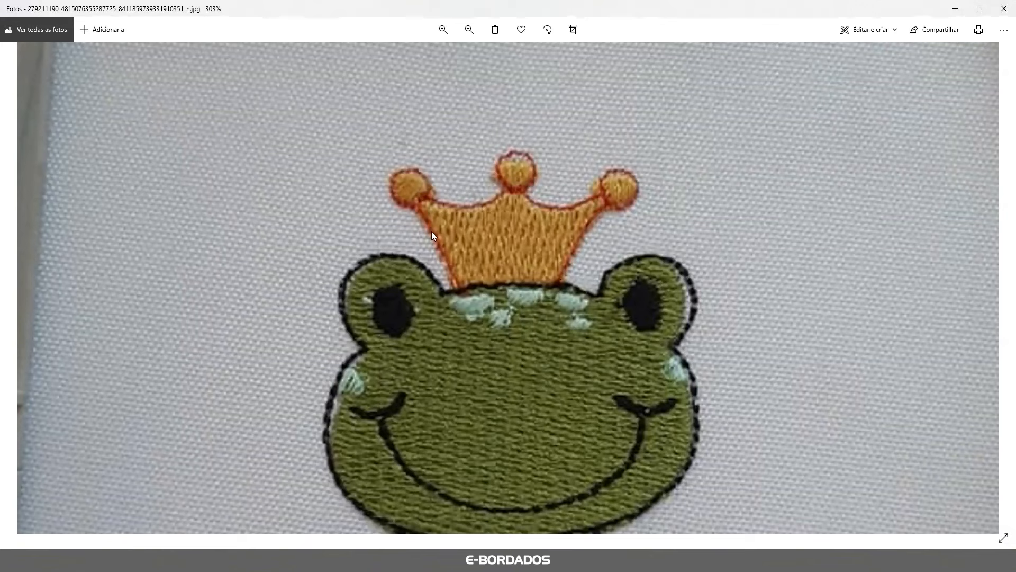
key(alt+Tab)
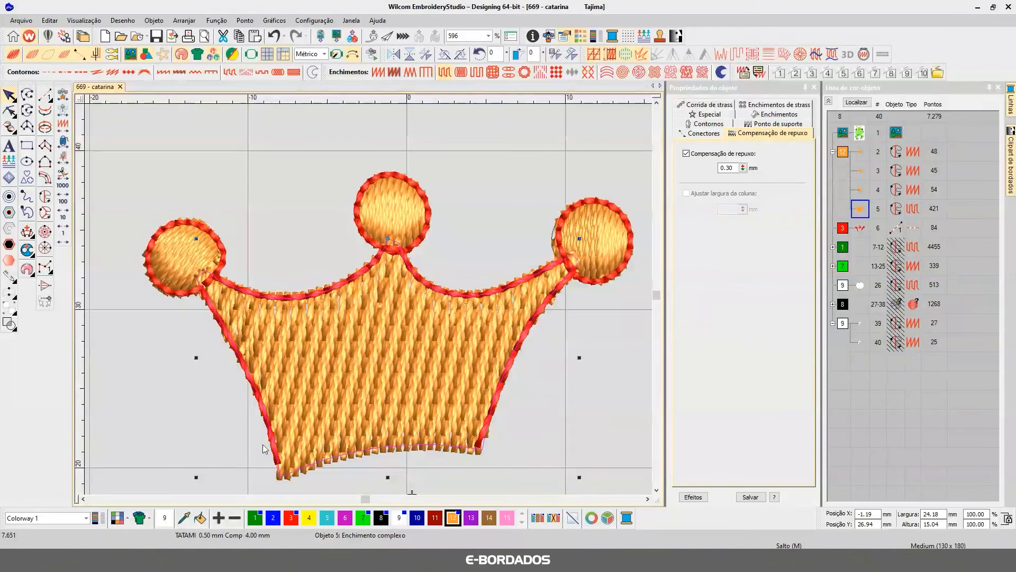
scroll(369, 300, down, 4)
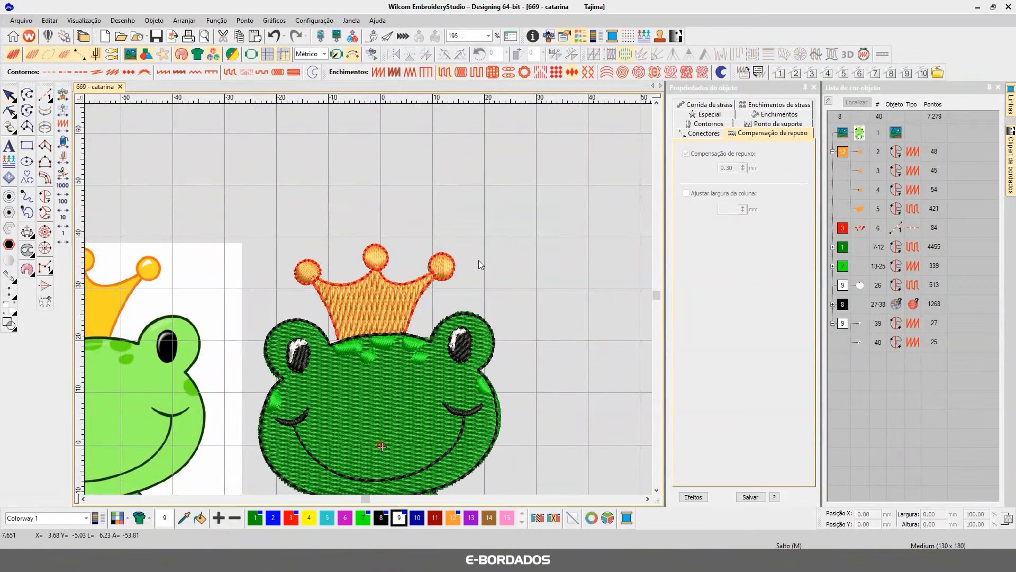
scroll(463, 413, up, 3)
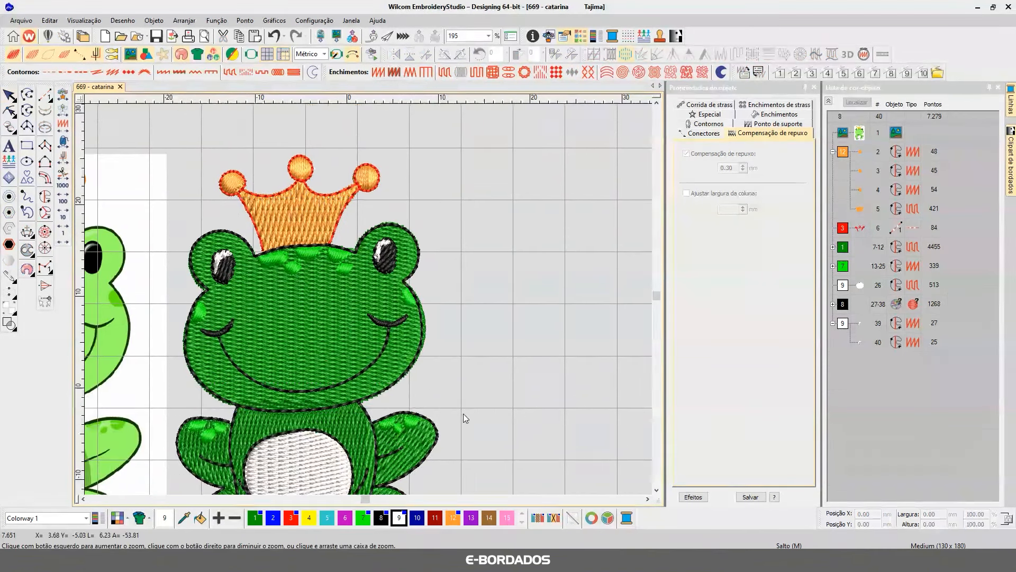
Step: Select the frog's green head fill and compare its edges and black outline with the sample photo in Photos
click(382, 298)
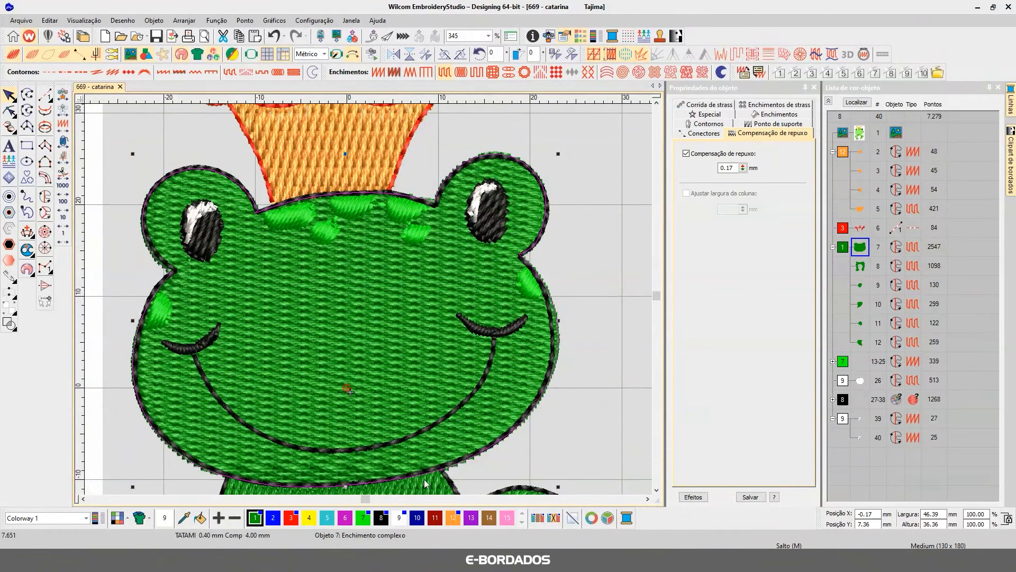
key(alt+Tab)
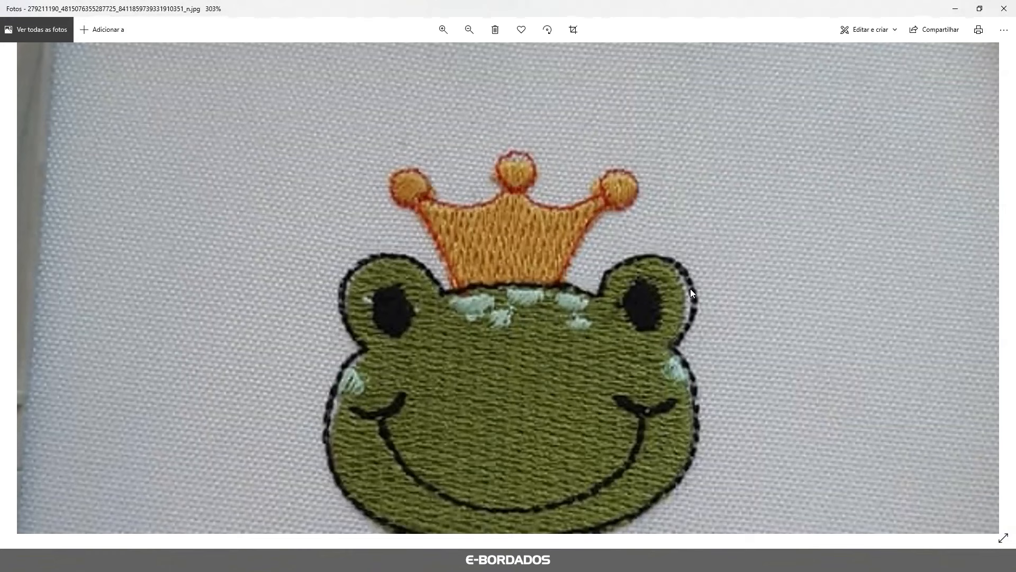
key(alt+Tab)
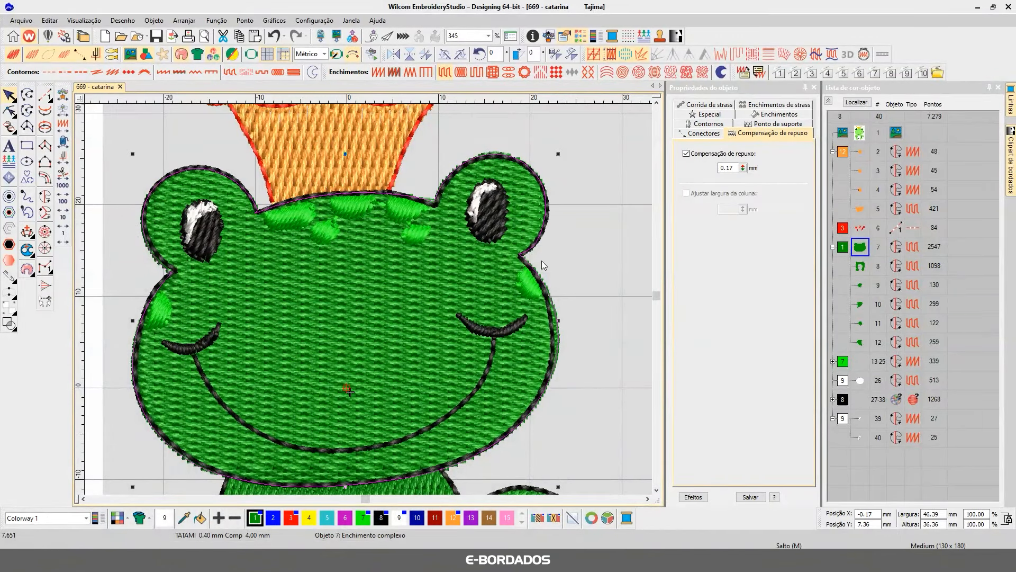
Step: Isolate the head fill as plain stitches and examine its first and second underlay settings, including the margins
key(t)
click(777, 125)
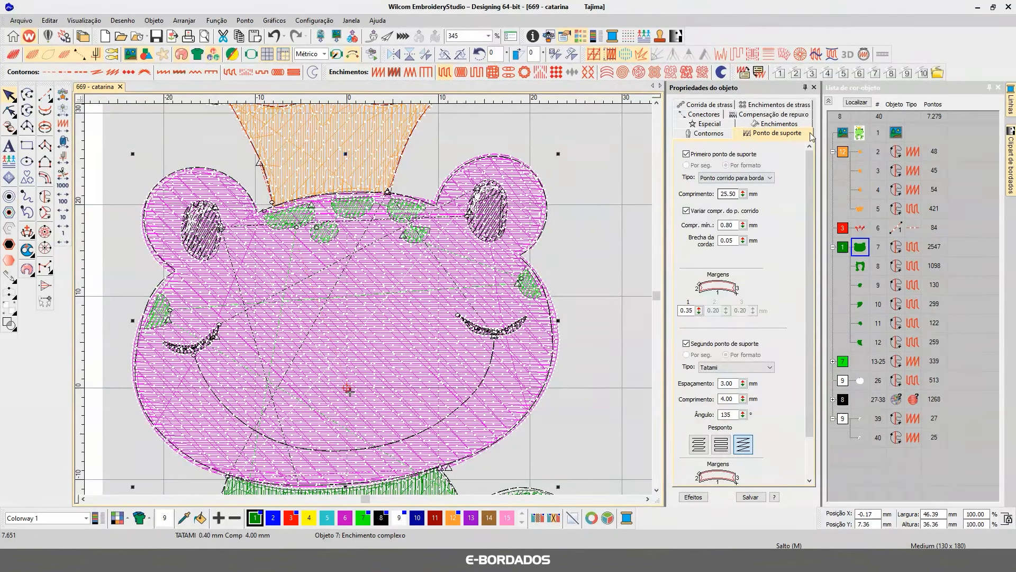
drag(856, 102, 635, 229)
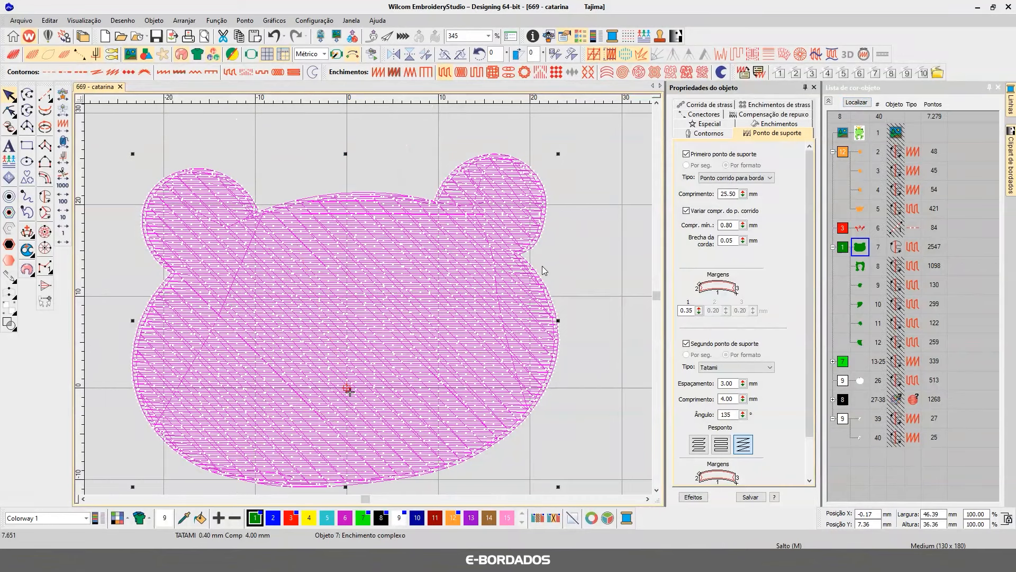
key(t)
key(t)
drag(814, 250, 813, 275)
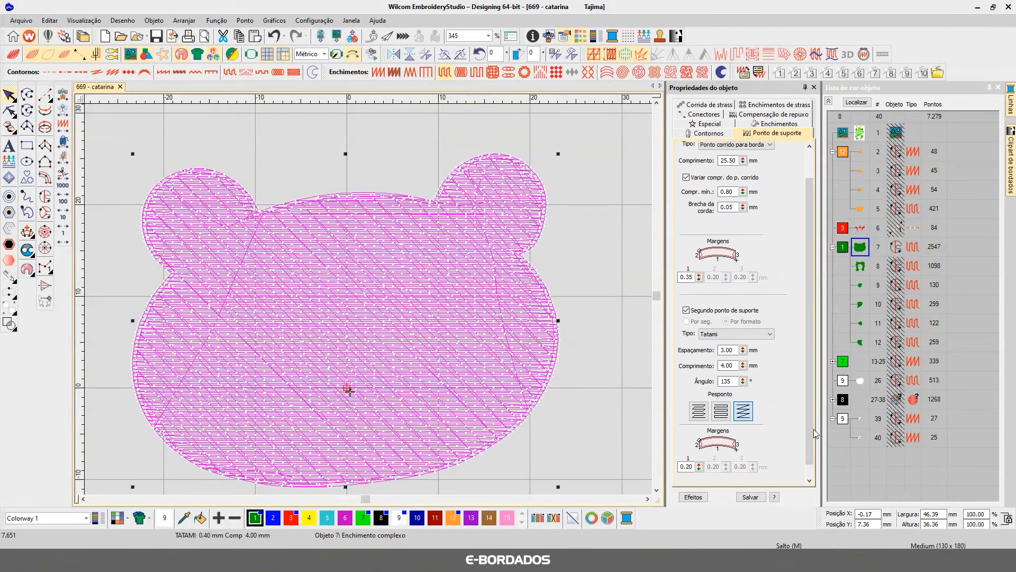
Step: Examine the head fill's tatami stitch settings and the angle of its second underlay
double_click(729, 382)
click(600, 269)
key(t)
click(430, 275)
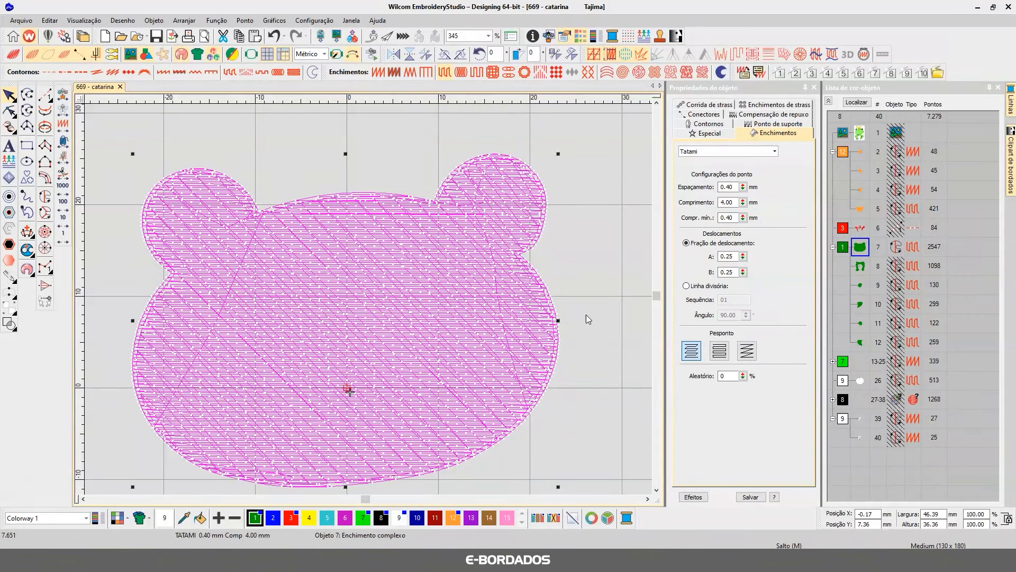
click(776, 125)
double_click(734, 380)
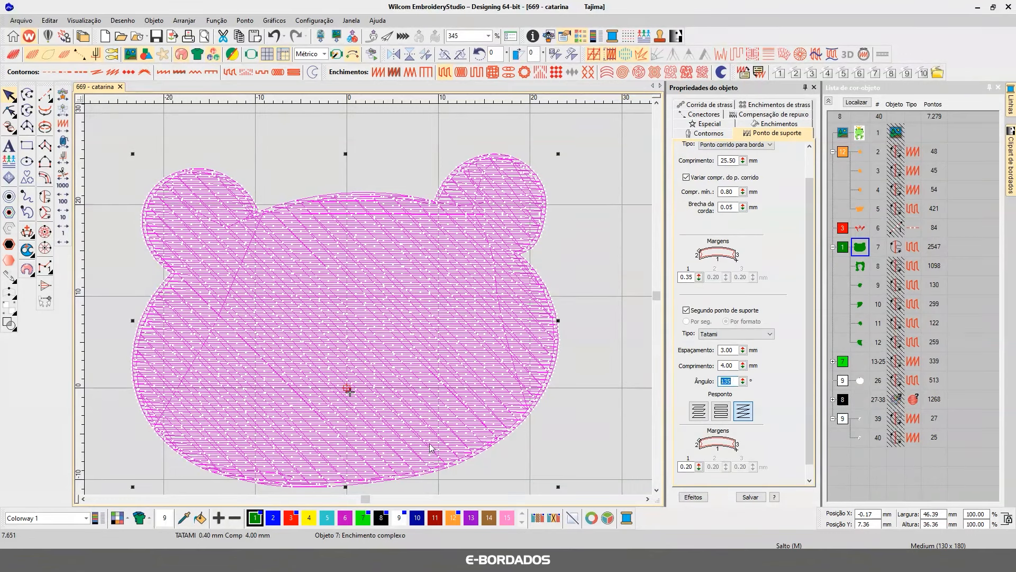
Step: Turn off the head fill's variable run length and second underlay, and change its first underlay type to Tatami
click(686, 177)
click(688, 311)
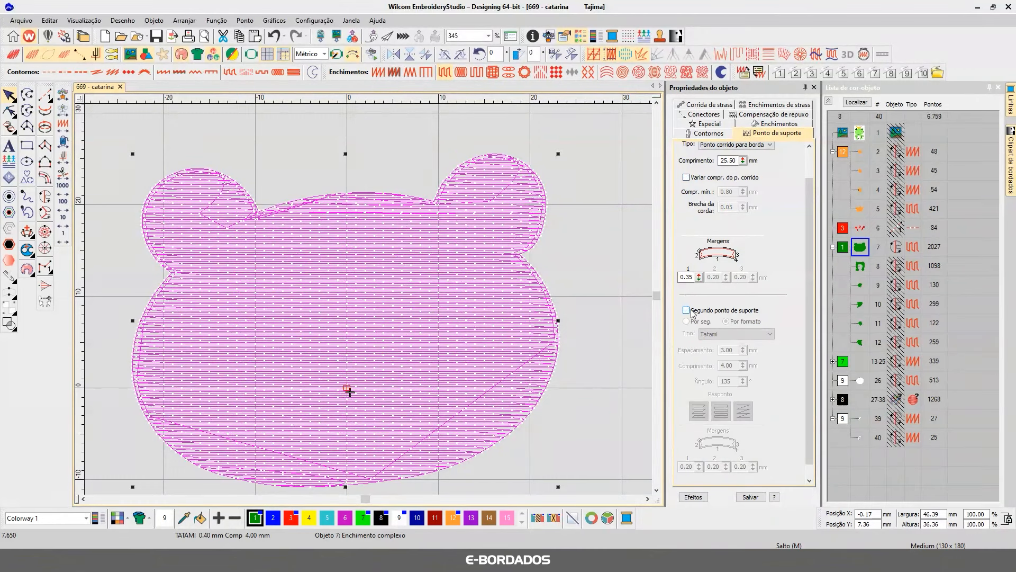
scroll(719, 178, up, 2)
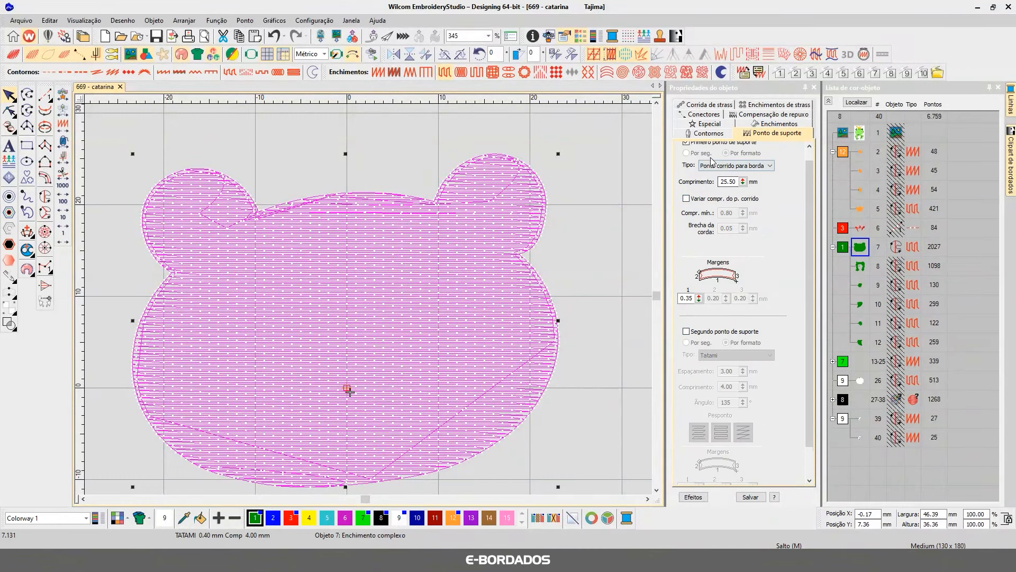
scroll(710, 164, down, 1)
click(733, 166)
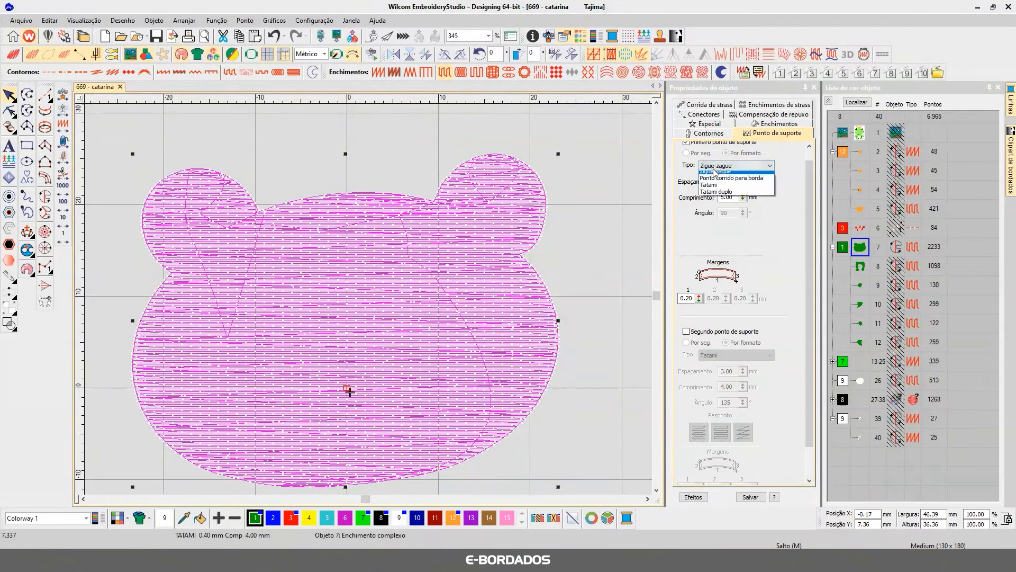
click(719, 180)
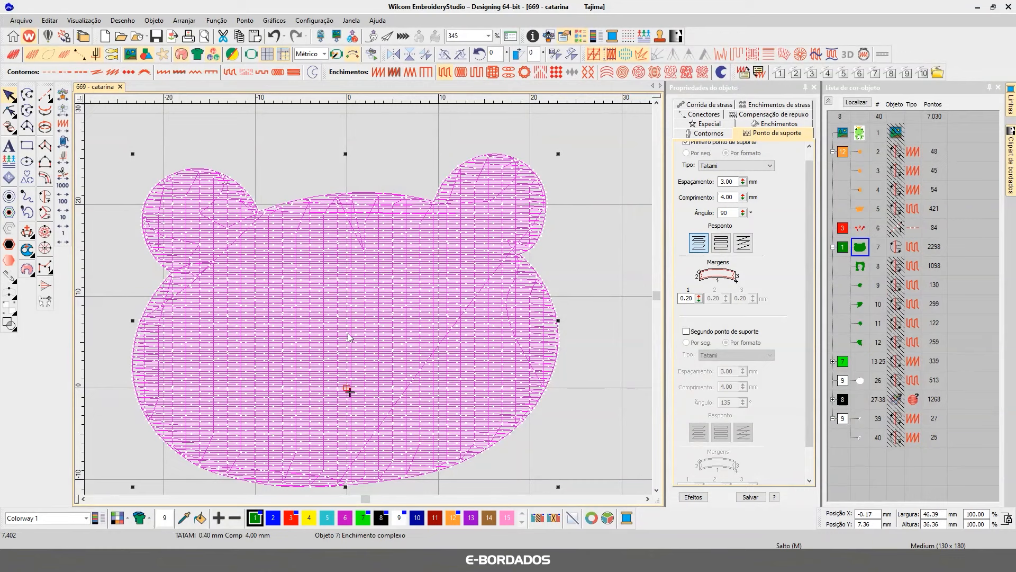
Step: Return to the realistic stitch view and show all objects of the frog design
key(t)
click(577, 209)
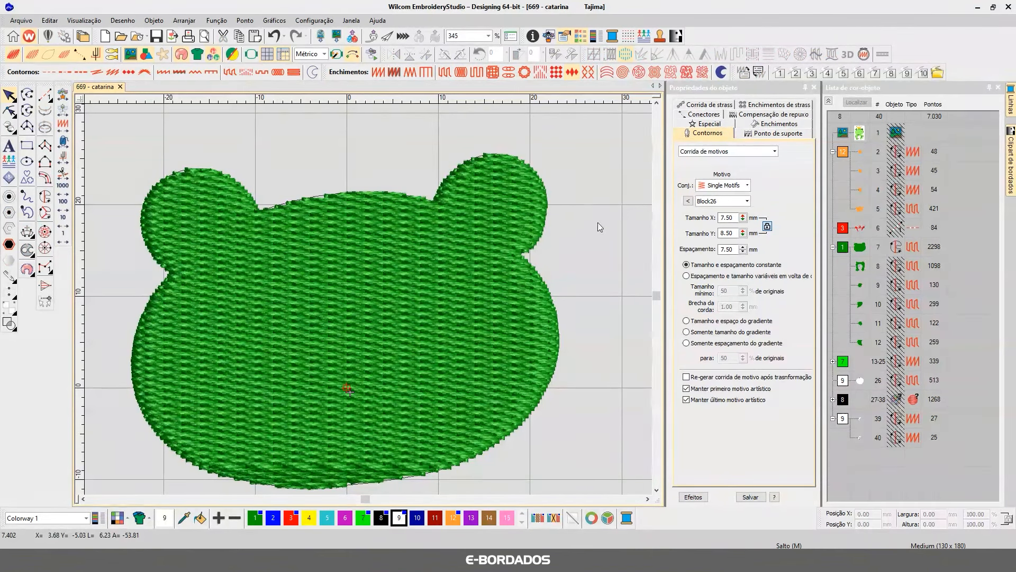
key(shift+s)
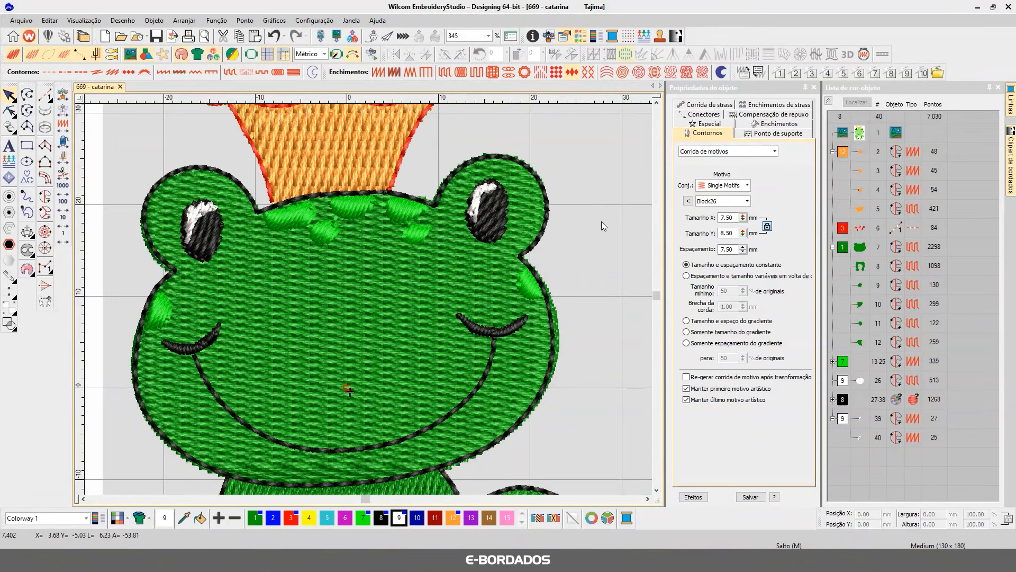
Step: Set the green head fill's pull compensation to 0.60 mm
click(462, 278)
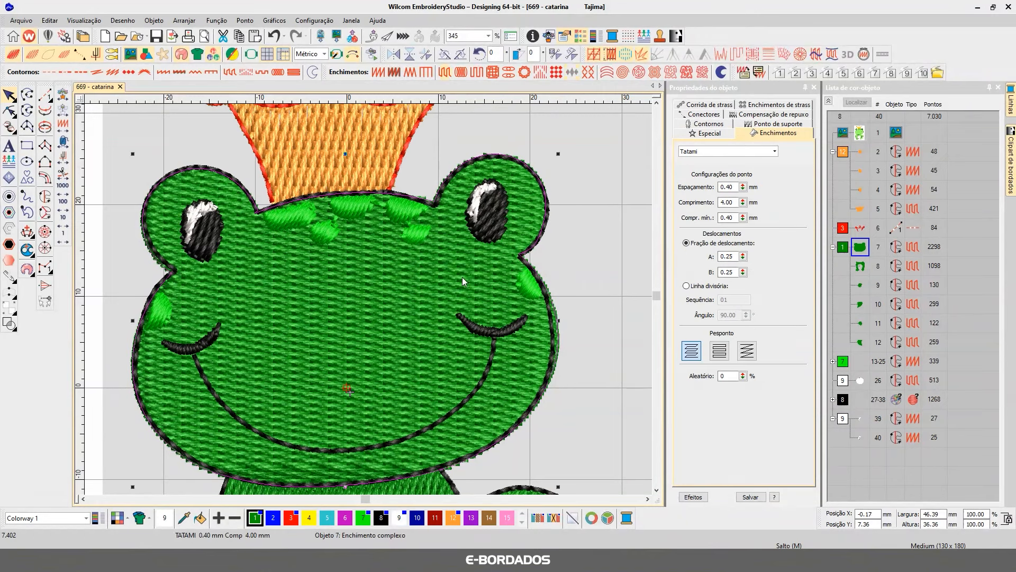
click(772, 115)
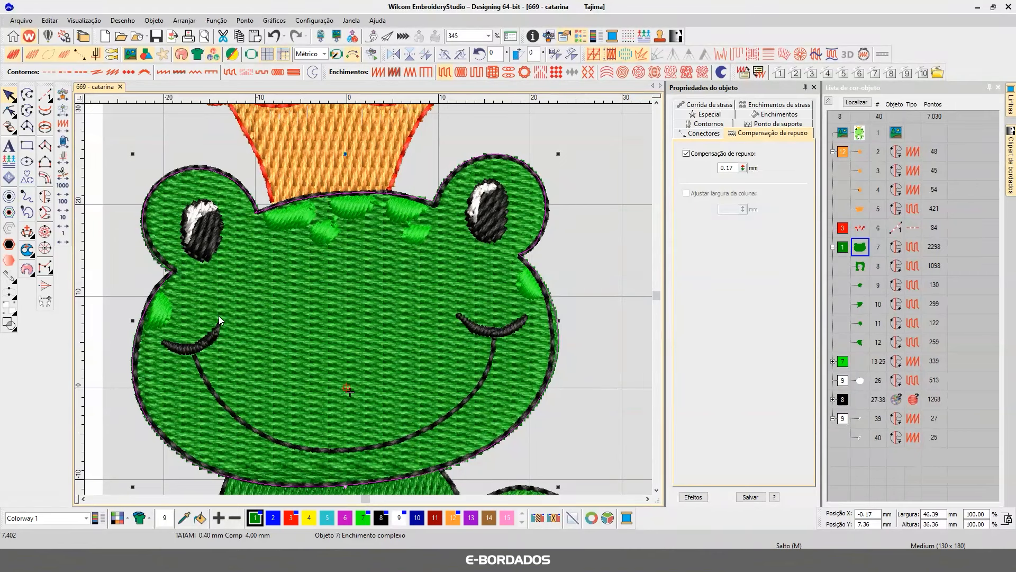
drag(737, 167, 726, 168)
text(60)
key(Return)
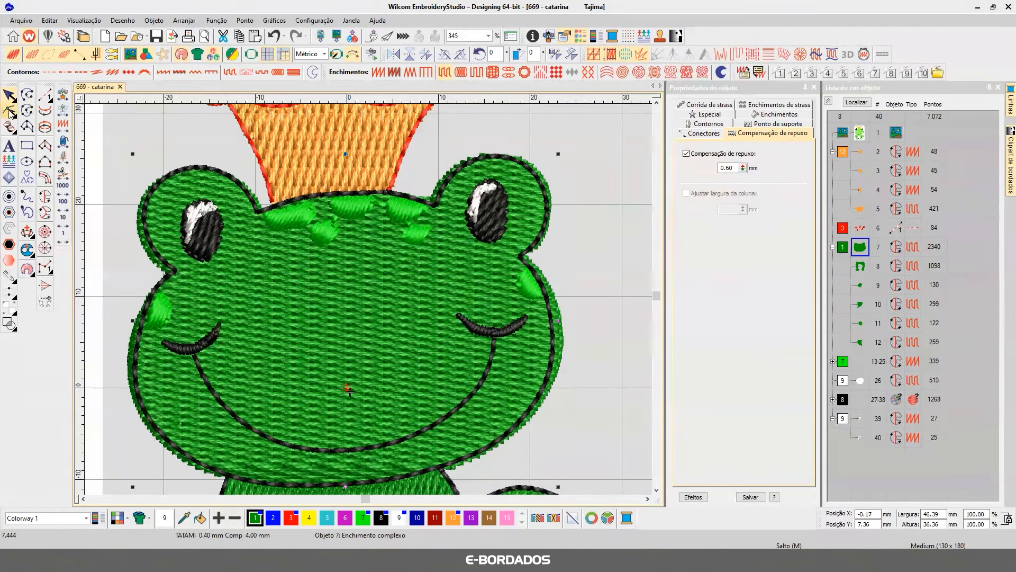
Step: Isolate the green head fill together with the black outline and detail objects
click(27, 126)
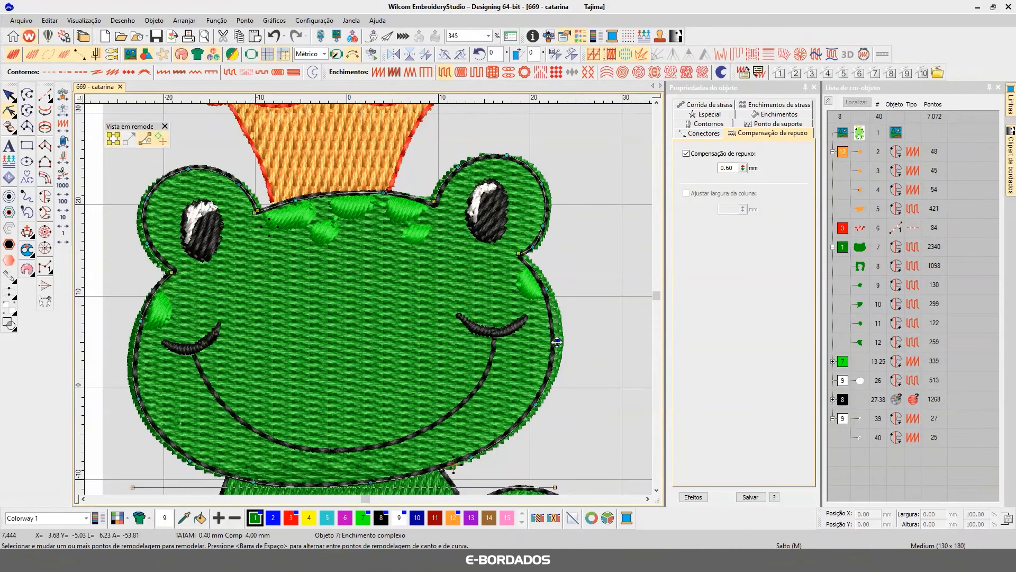
click(9, 96)
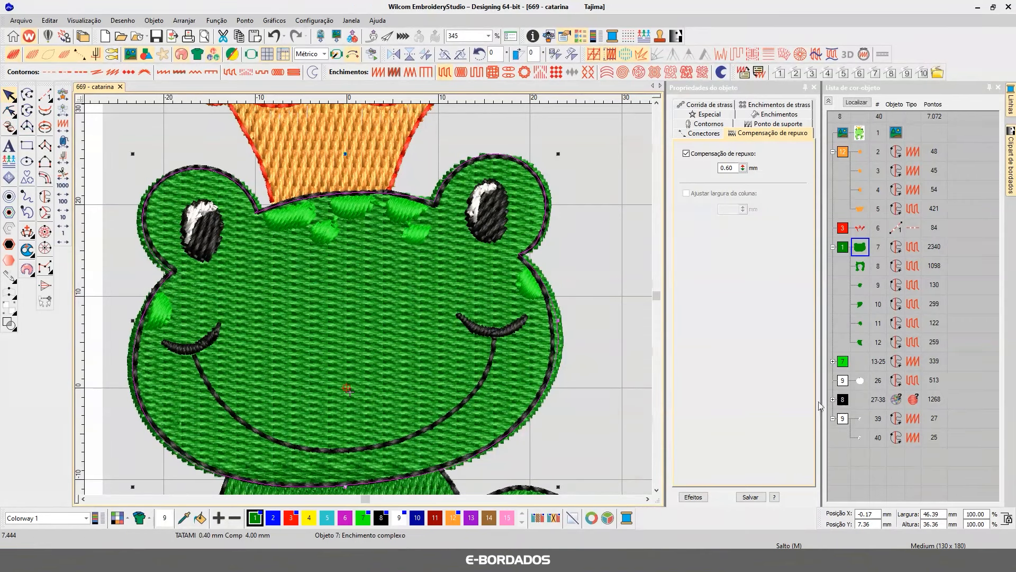
click(843, 401)
key(h)
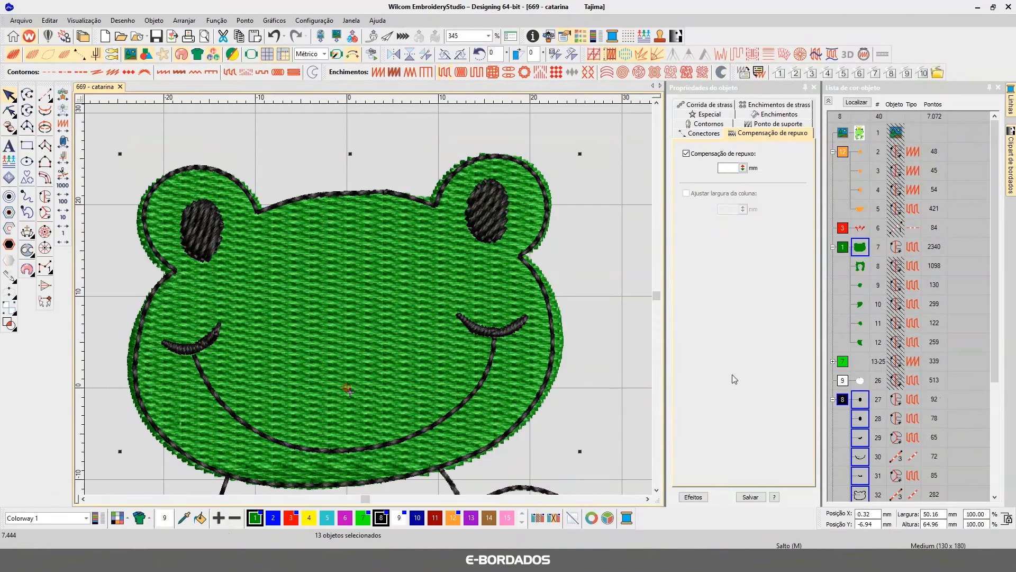
click(599, 291)
key(b)
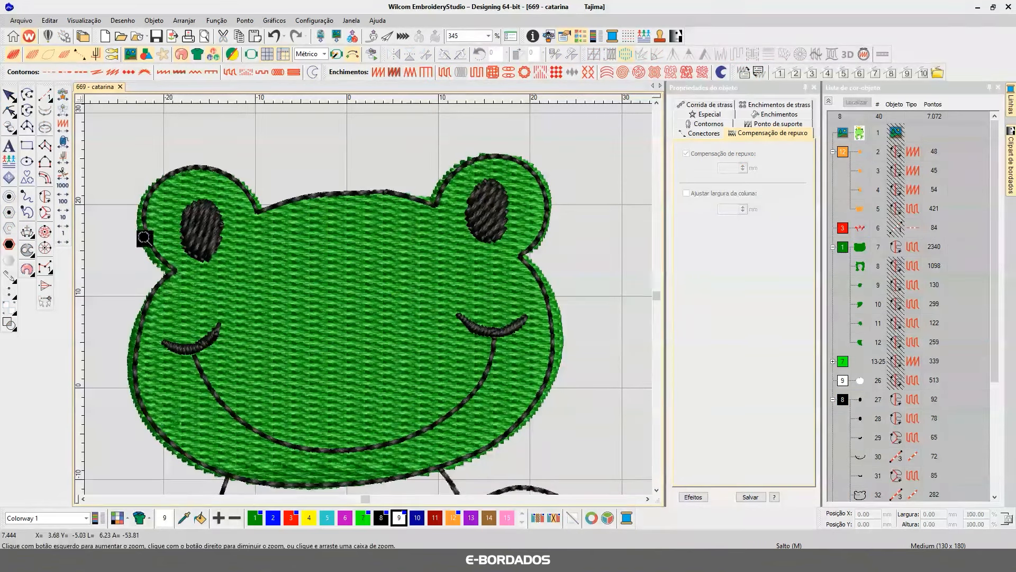
Step: Reshape the head fill's right side, moving its edge nodes onto the black outline from the eye notch to the lower cheek
click(9, 111)
click(589, 279)
scroll(354, 290, up, 4)
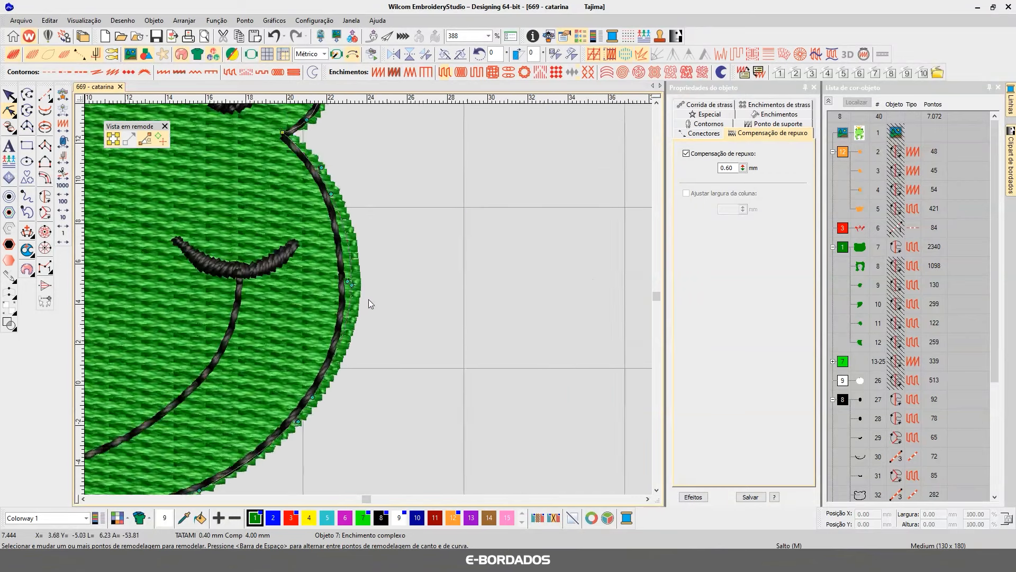
drag(343, 275, 329, 277)
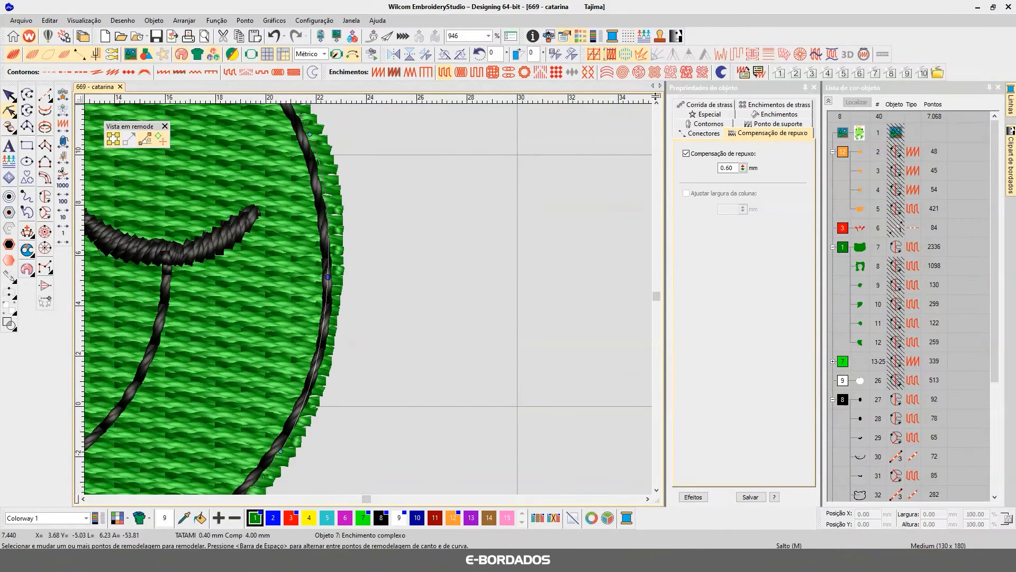
click(657, 103)
drag(310, 288, 302, 292)
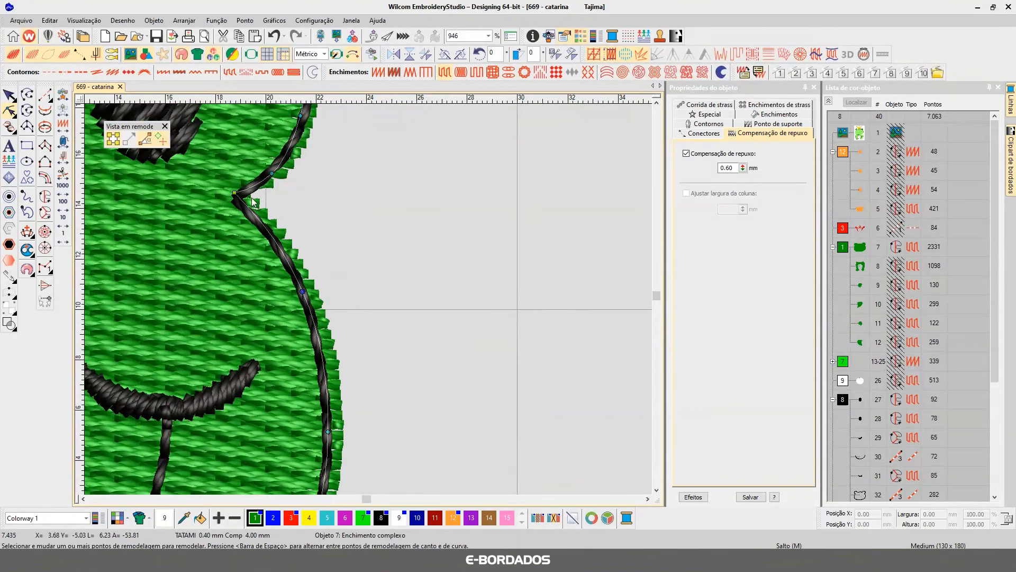
drag(234, 194, 235, 197)
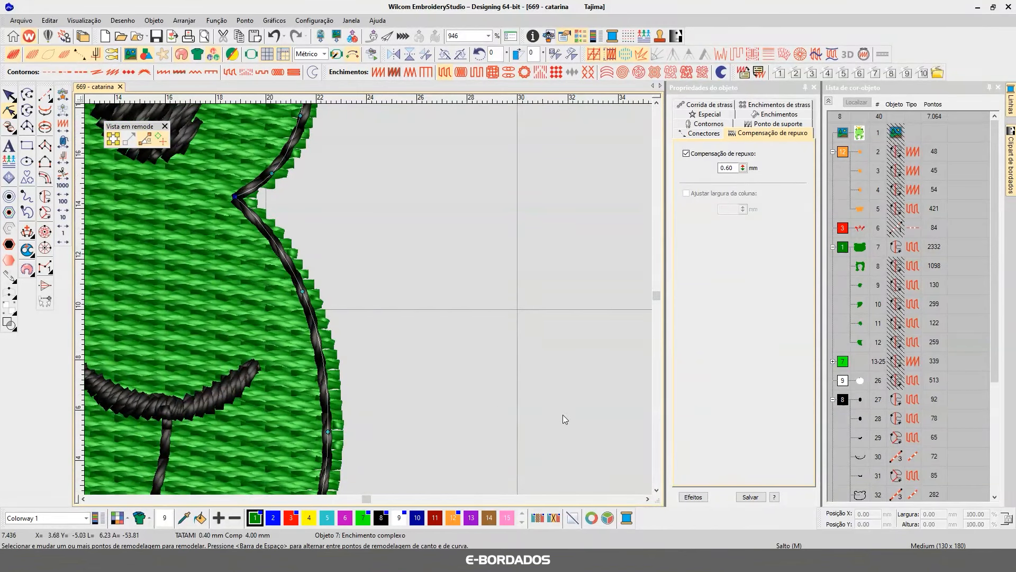
click(656, 490)
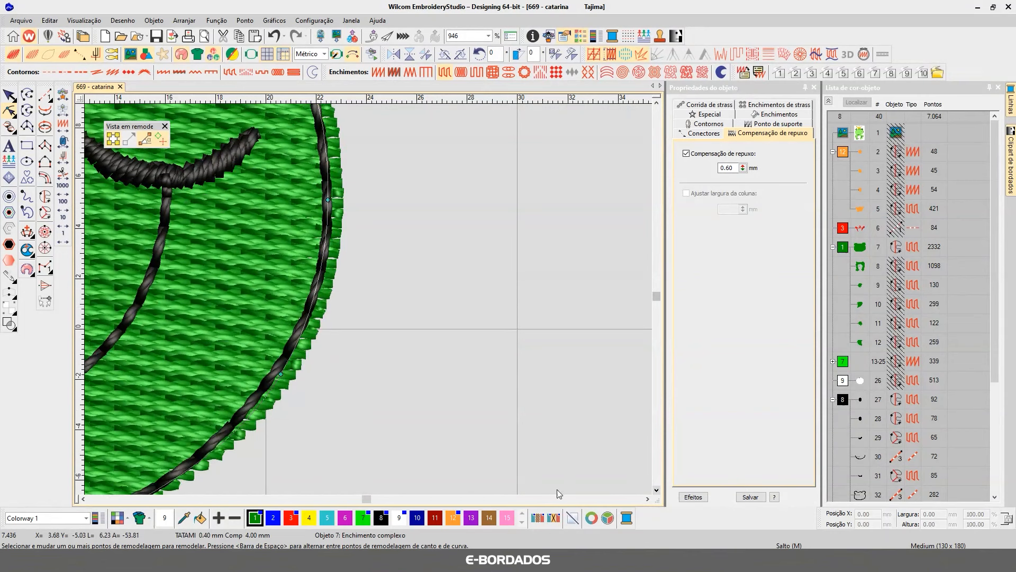
drag(281, 376, 273, 375)
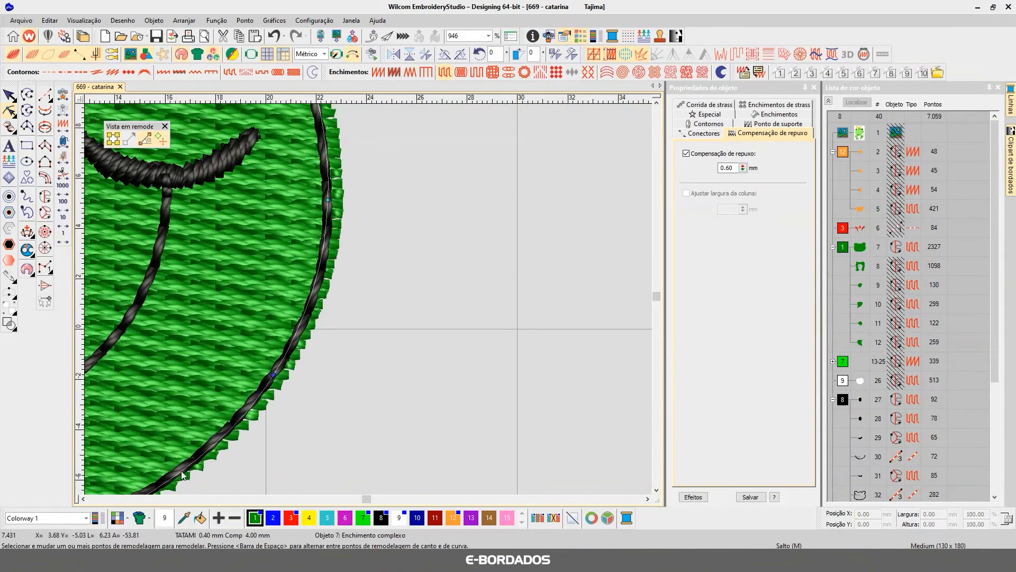
Step: Reshape the head fill's bottom edge along the chin so its nodes follow the black outline
click(83, 499)
click(657, 489)
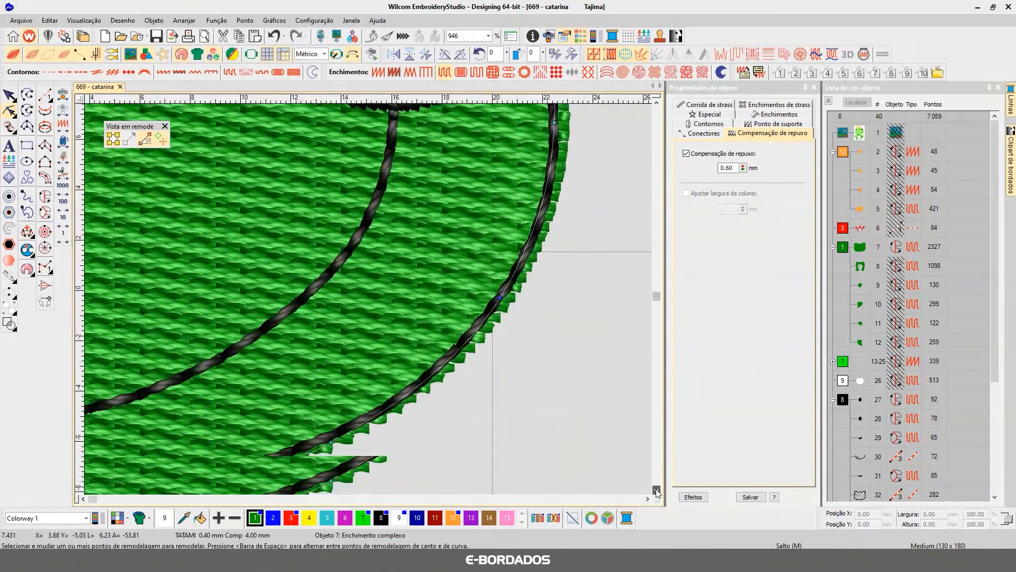
click(657, 490)
drag(331, 365, 331, 358)
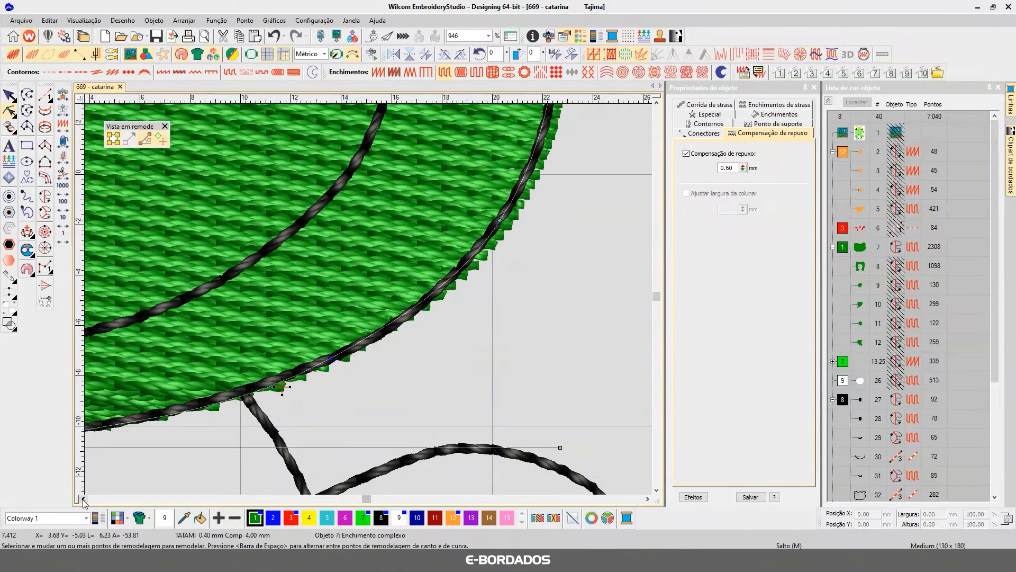
click(84, 498)
drag(344, 435, 342, 430)
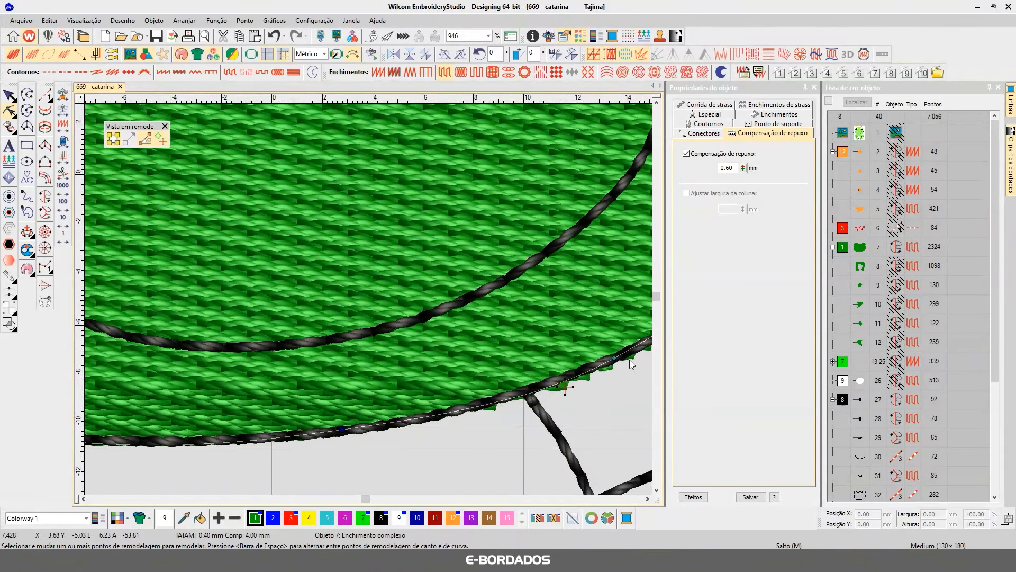
right_click(547, 385)
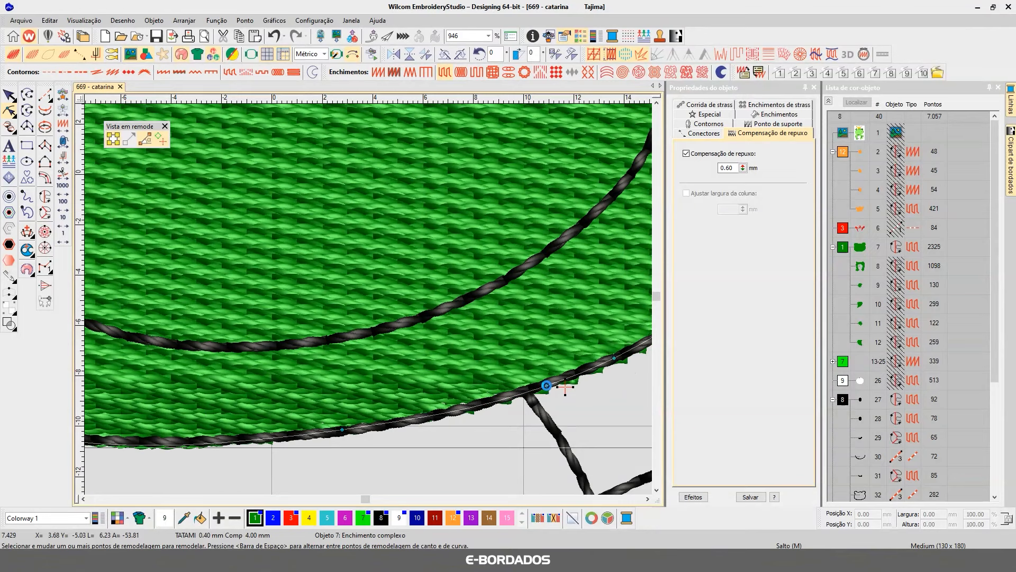
click(84, 499)
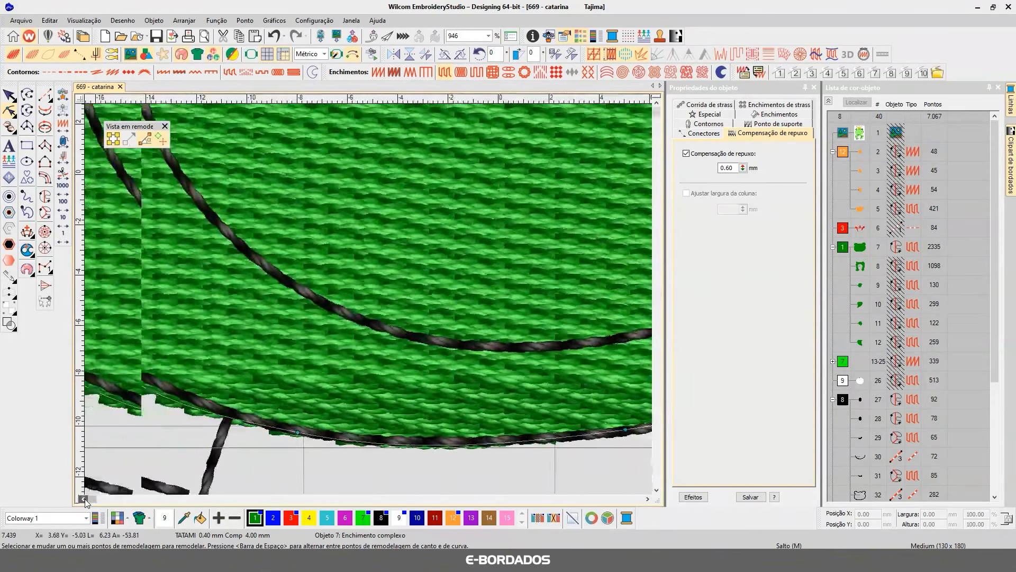
click(84, 499)
right_click(353, 429)
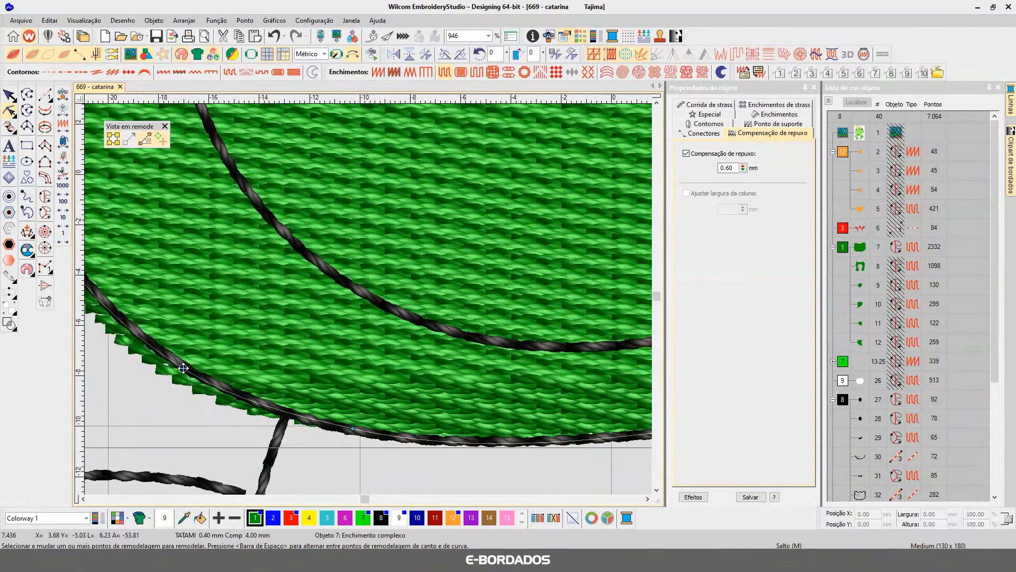
Step: Reshape the head fill's lower left cheek, aligning its edge nodes with the black outline
right_click(183, 368)
scroll(154, 354, down, 3)
scroll(342, 193, up, 2)
drag(328, 347, 330, 347)
right_click(320, 240)
drag(320, 240, 323, 239)
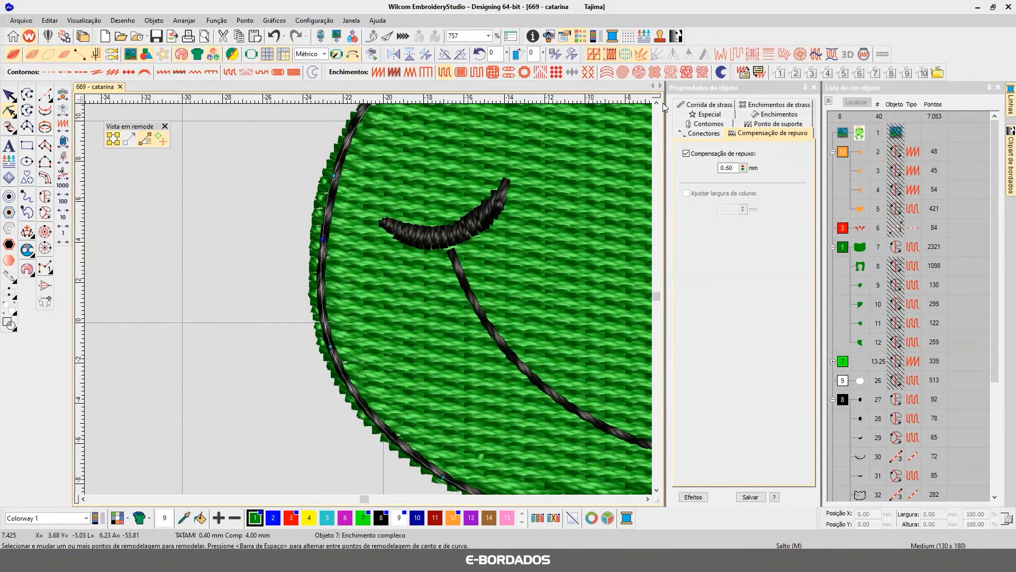
Step: Move the head fill's nodes at the left eye notch and upper left cheek onto the black outline
scroll(538, 180, up, 3)
drag(400, 225, 409, 217)
click(350, 293)
drag(351, 294, 358, 271)
click(335, 333)
drag(326, 392, 324, 392)
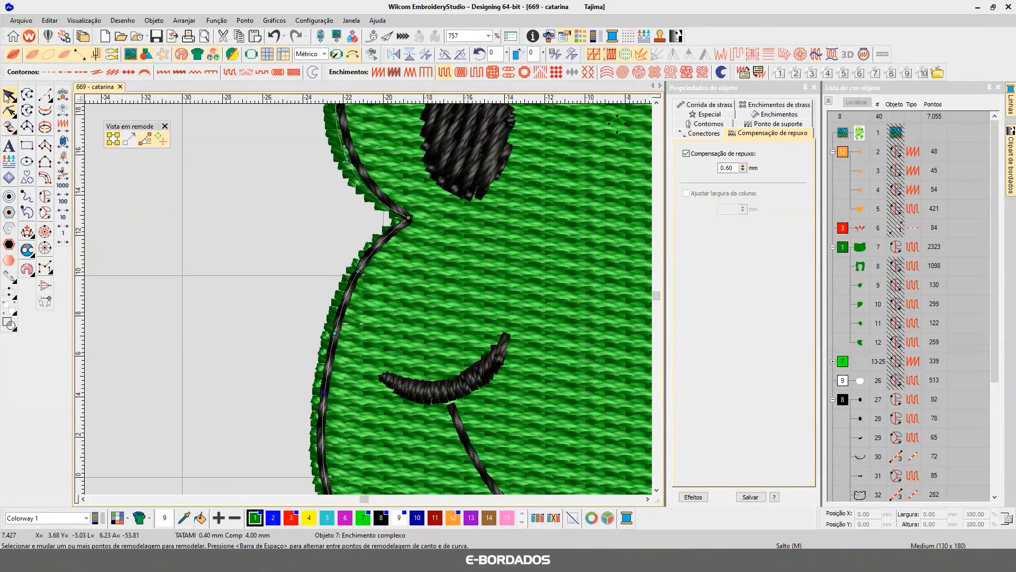
Step: Reshape the head fill around the left eye bump to follow the black outline, and leave reshaping
scroll(634, 111, up, 5)
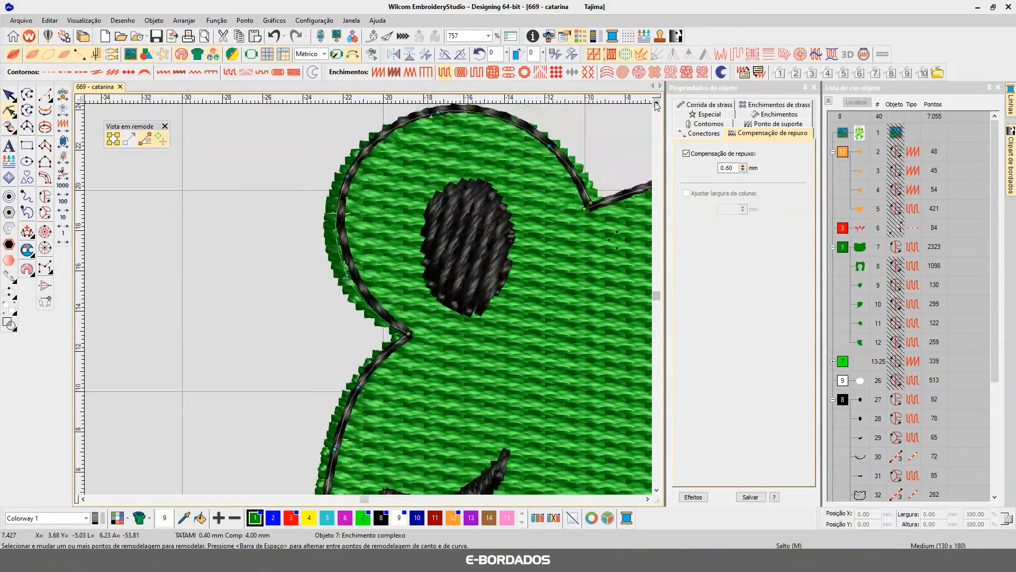
drag(349, 358, 353, 350)
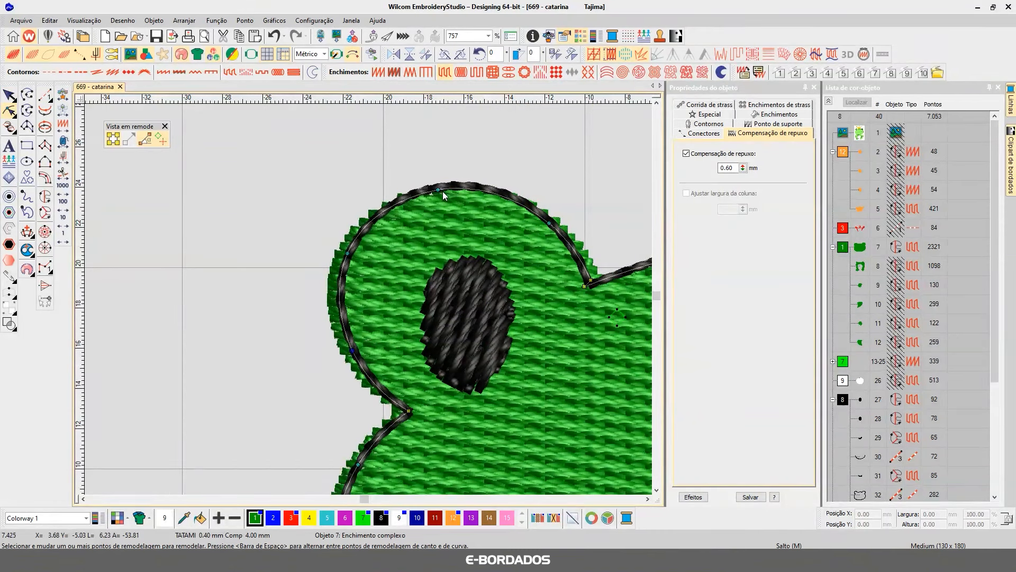
drag(439, 190, 438, 186)
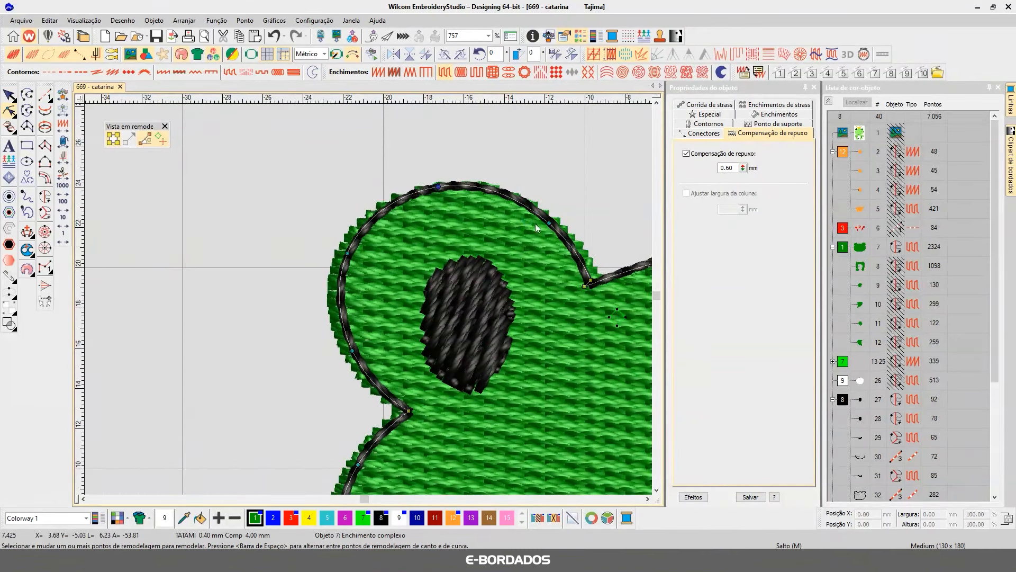
drag(551, 225, 551, 222)
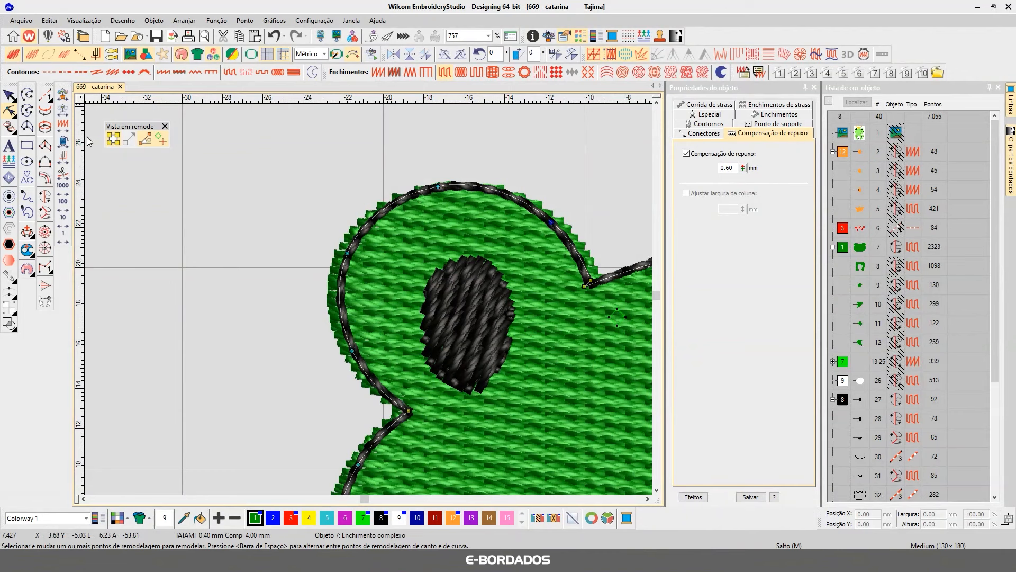
click(9, 95)
scroll(369, 300, down, 3)
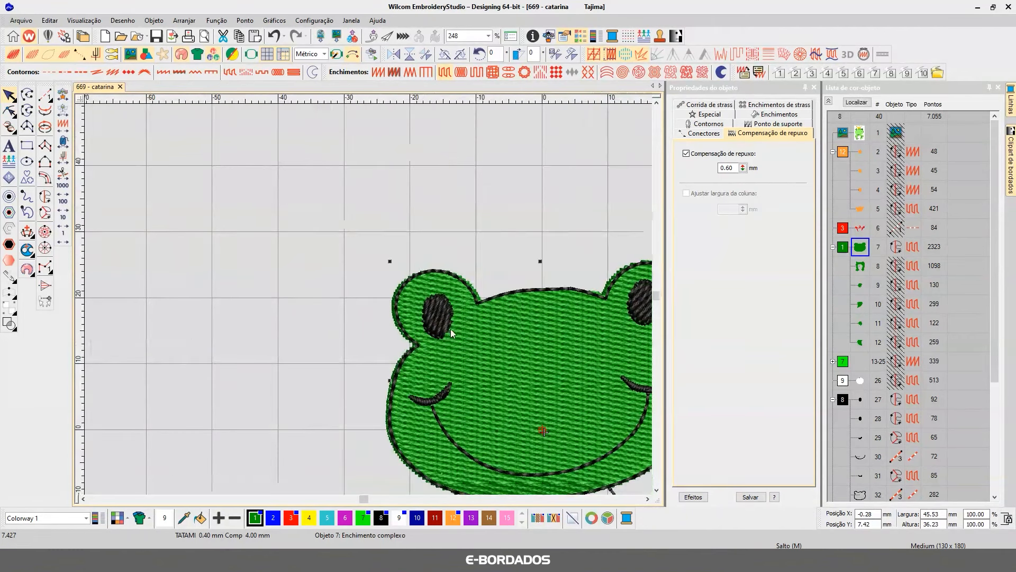
scroll(455, 333, down, 2)
scroll(512, 327, up, 4)
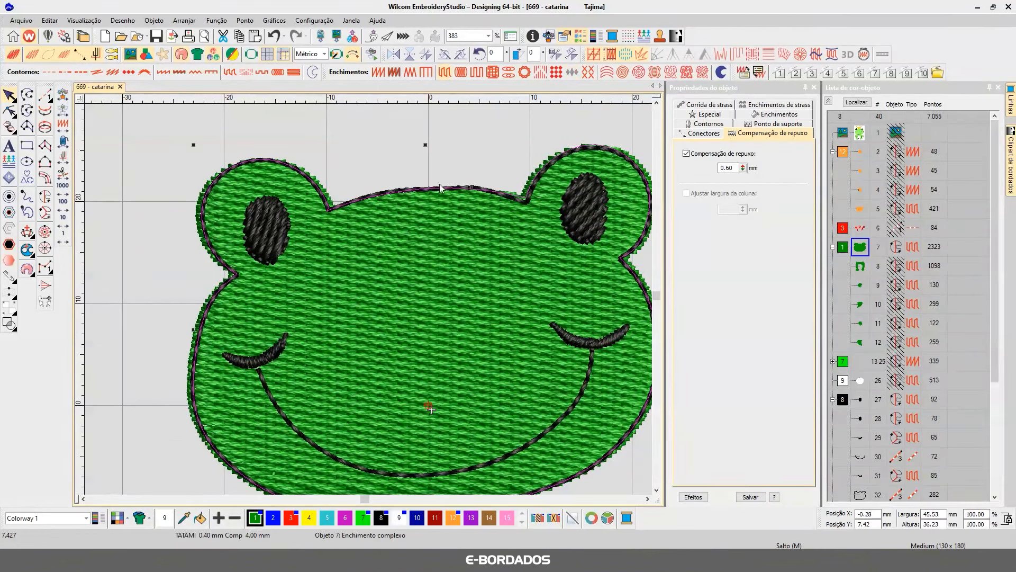
Step: Reshape the head fill's upper edge between the eyes, placing its nodes on the black outline
scroll(381, 299, up, 4)
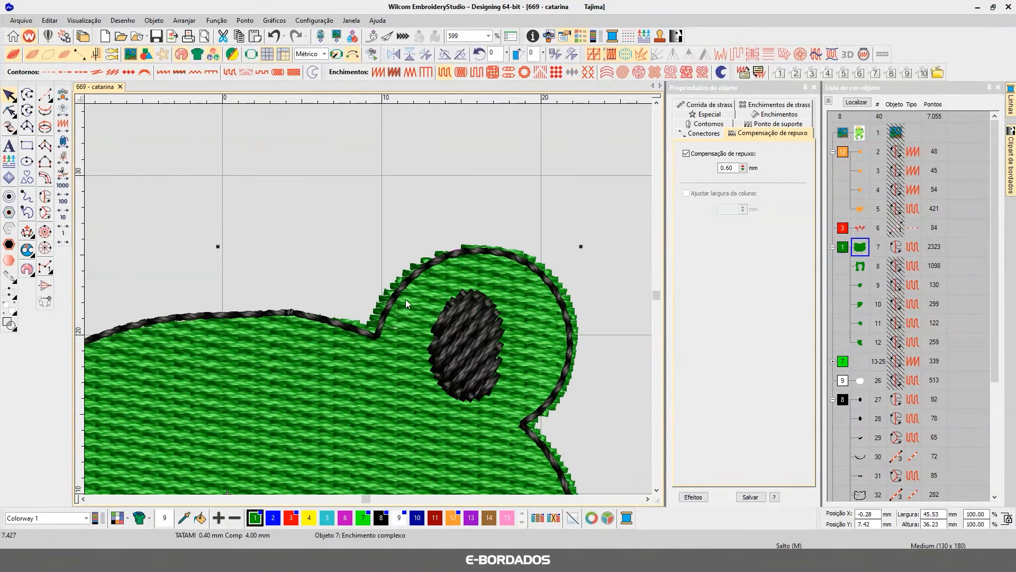
click(9, 111)
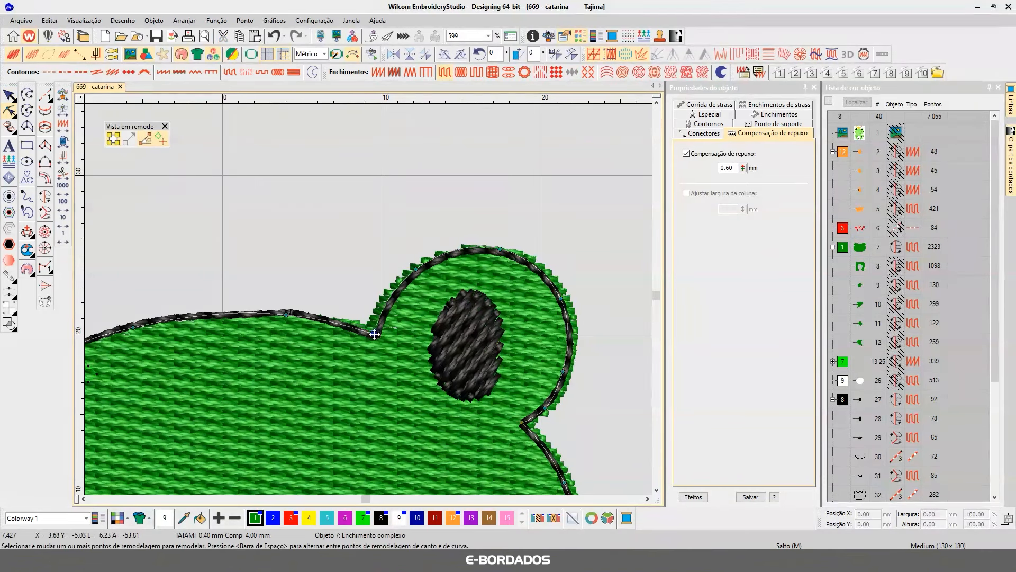
drag(286, 314, 295, 313)
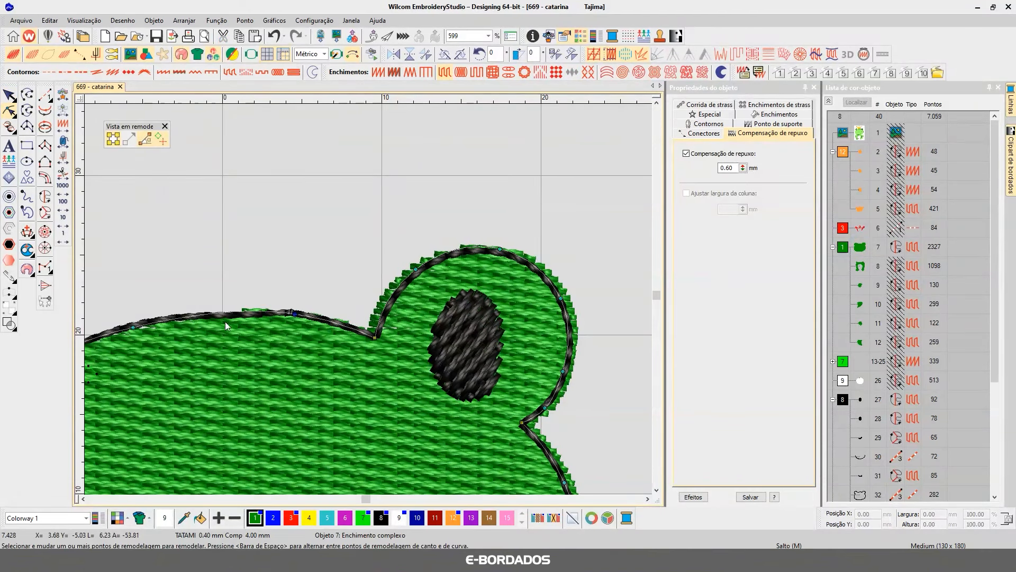
click(213, 316)
click(131, 330)
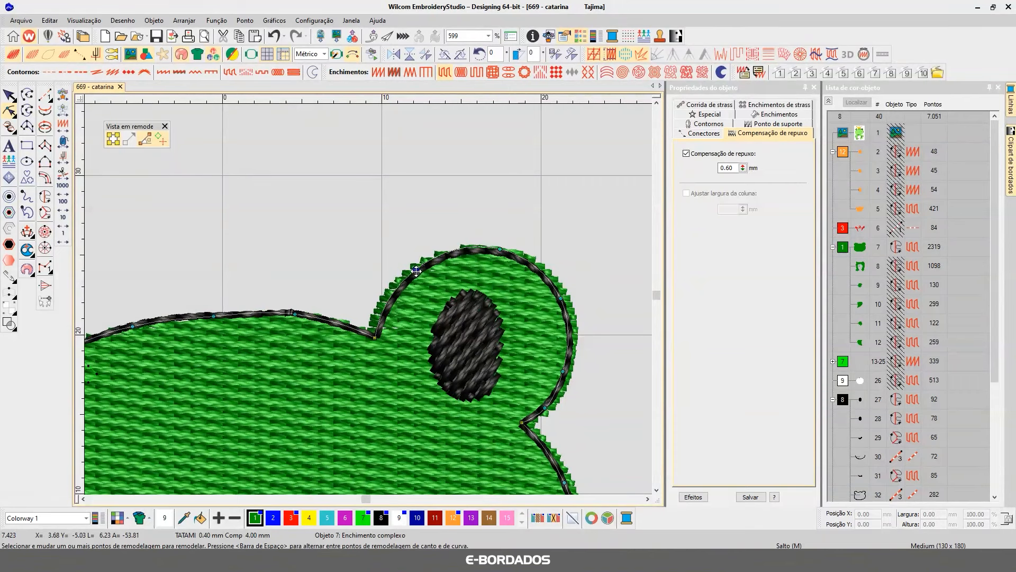
Step: Reshape the head fill around the right eye bump to follow the black outline, and leave reshaping
click(419, 271)
drag(500, 249, 500, 253)
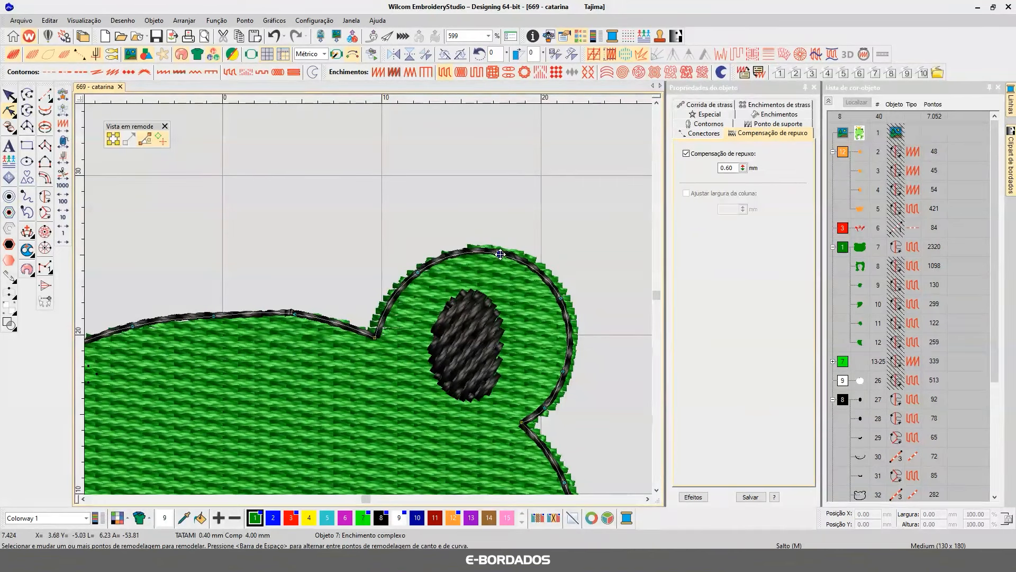
click(566, 372)
drag(566, 372, 567, 373)
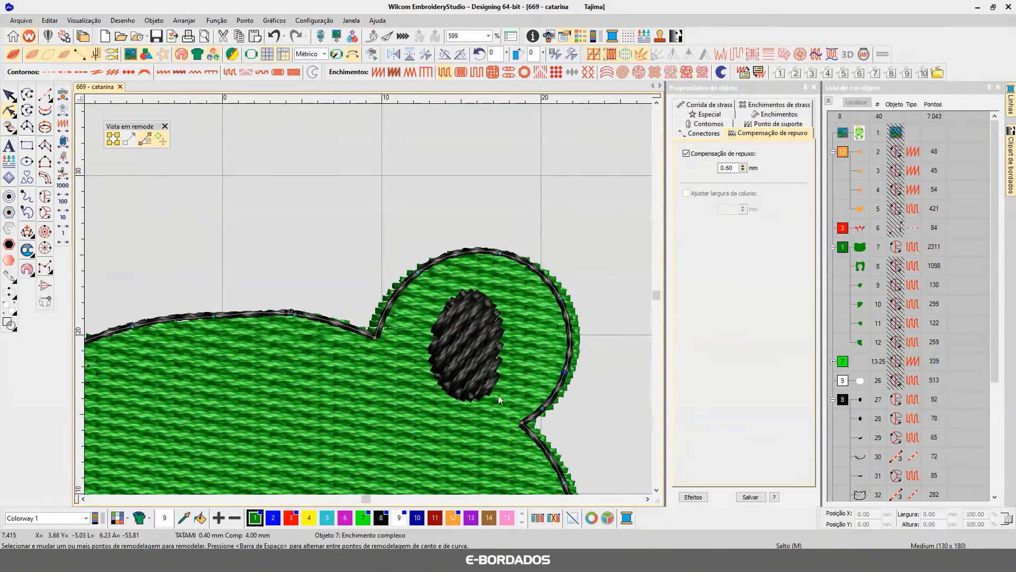
click(11, 95)
click(389, 221)
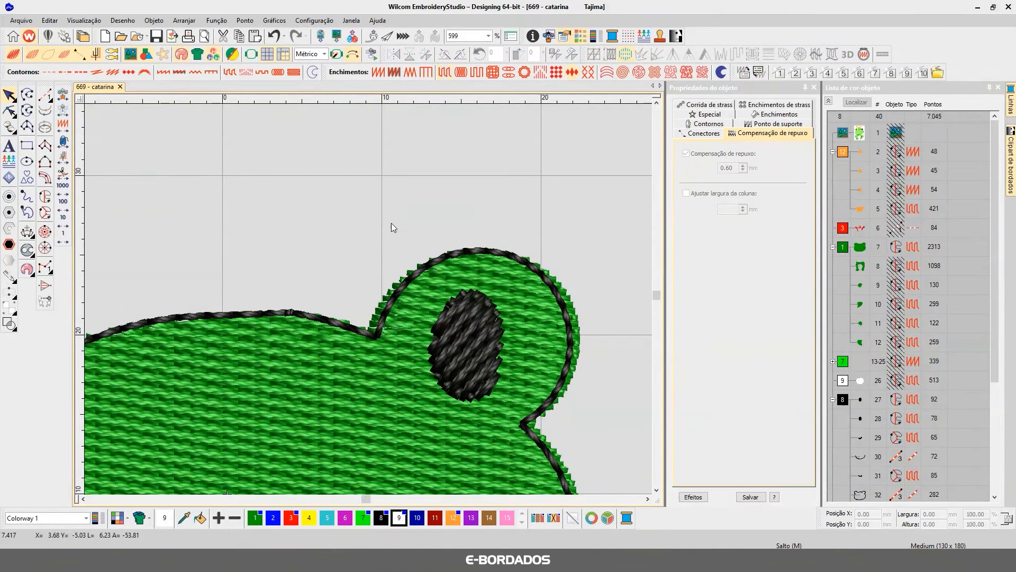
Step: Examine the head fill's edges against the outline and review its pull compensation, tatami fill and underlay settings
scroll(353, 344, down, 3)
scroll(256, 355, up, 2)
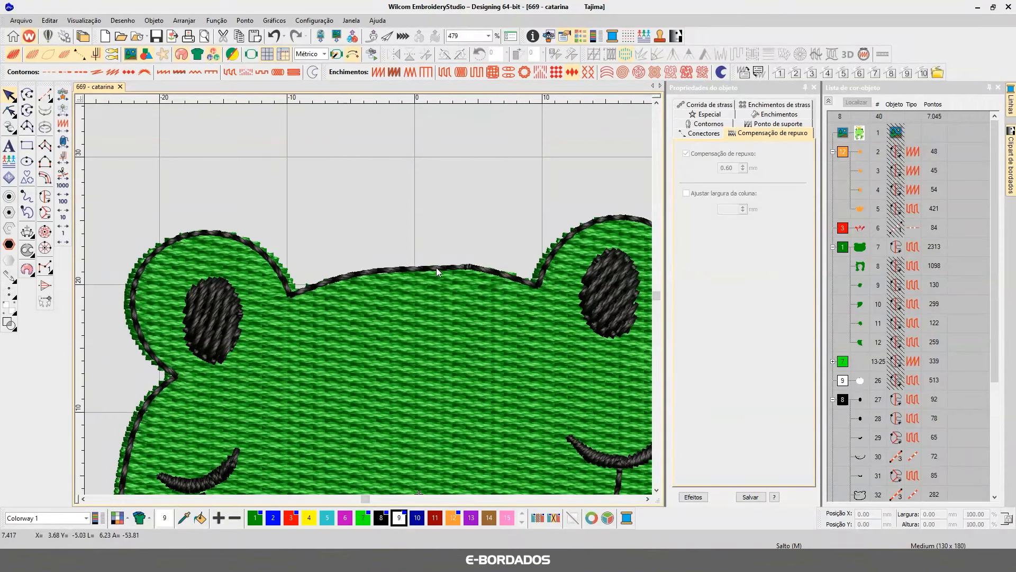
click(409, 326)
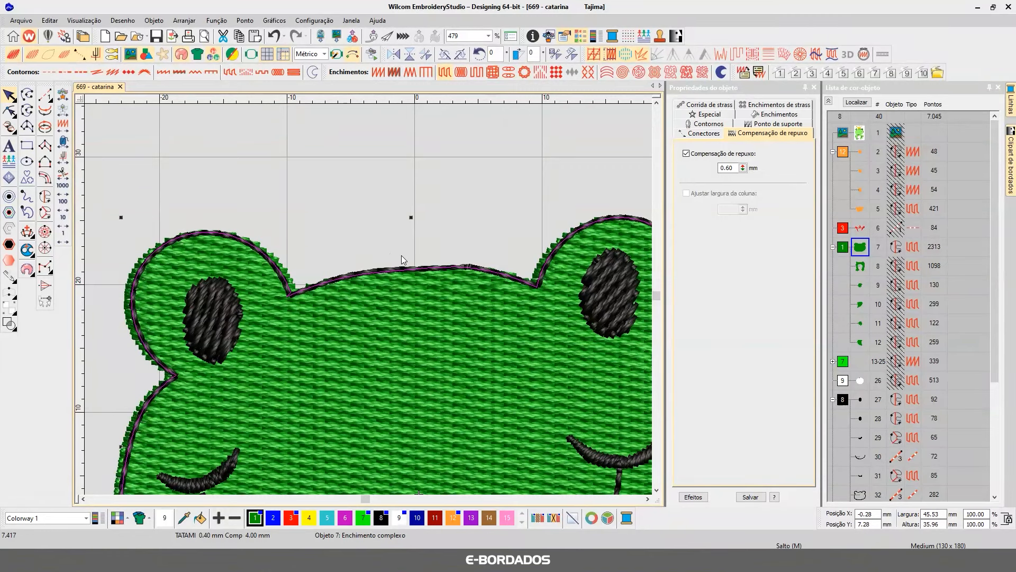
scroll(277, 319, down, 1)
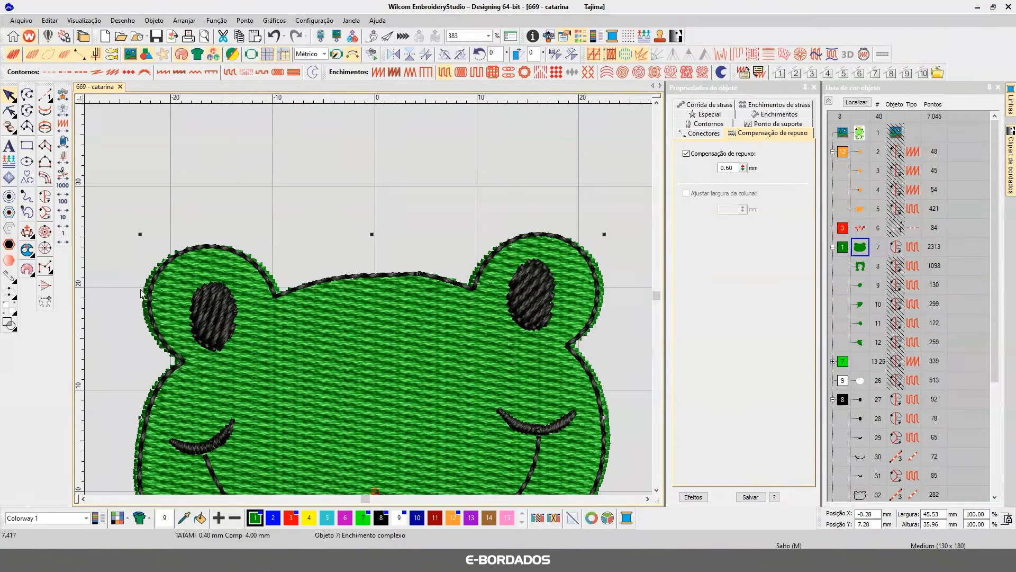
scroll(386, 304, down, 2)
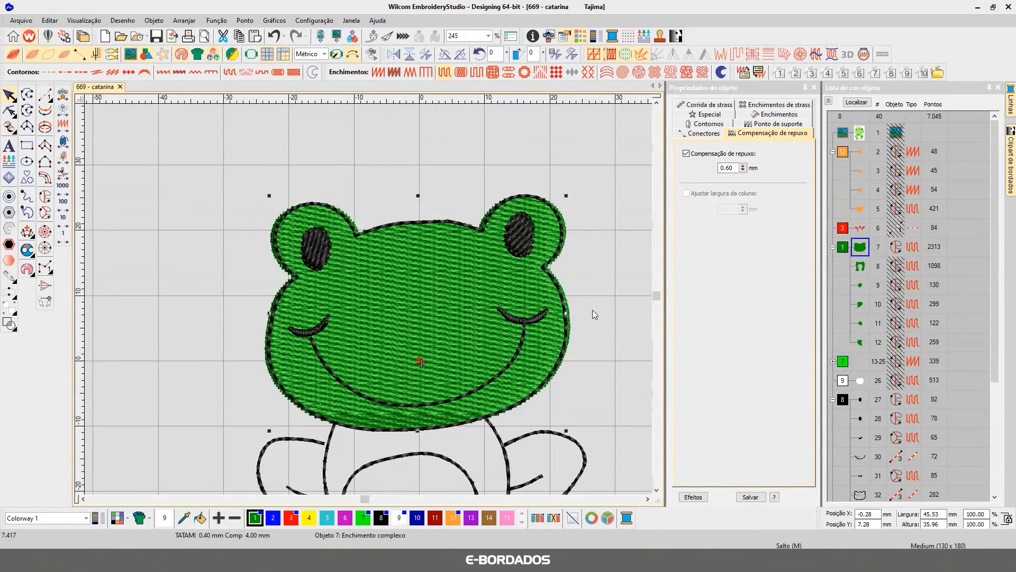
scroll(517, 363, up, 1)
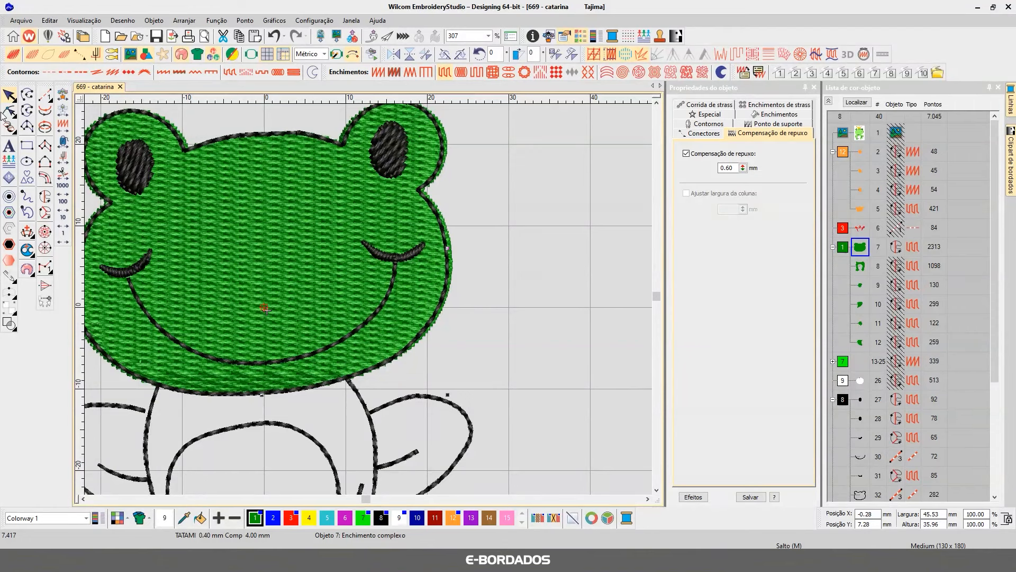
double_click(739, 174)
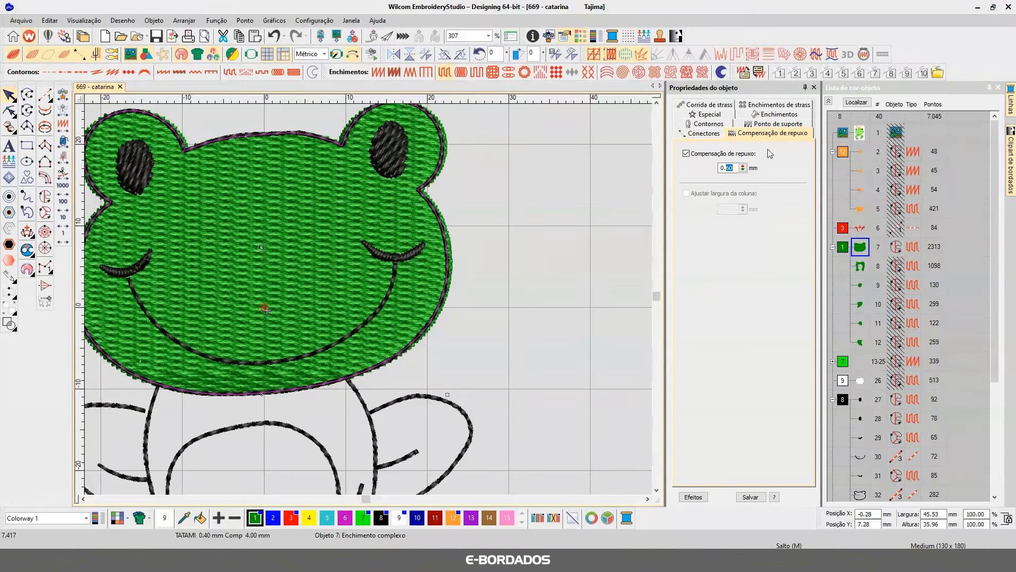
click(766, 115)
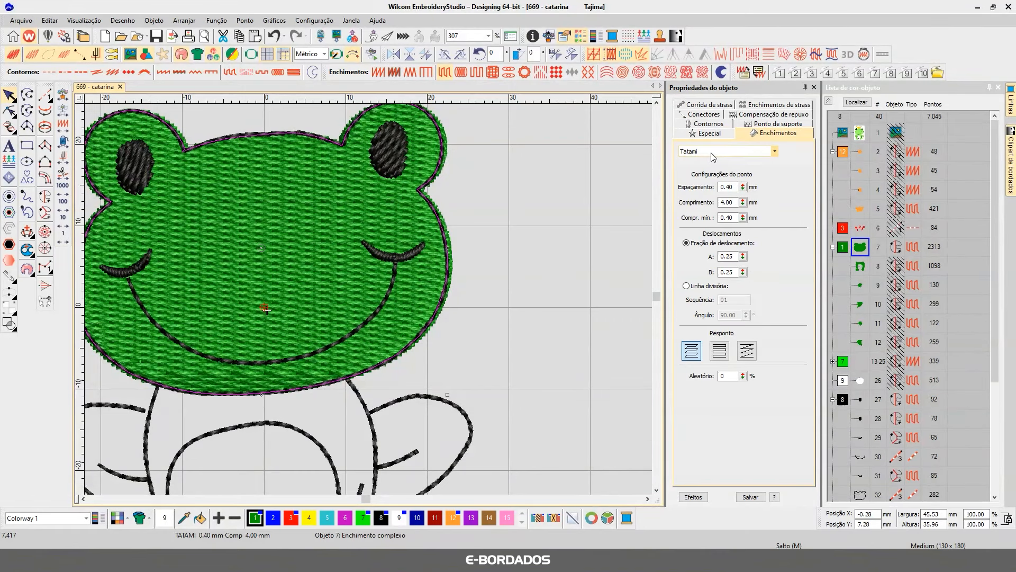
click(752, 123)
click(733, 166)
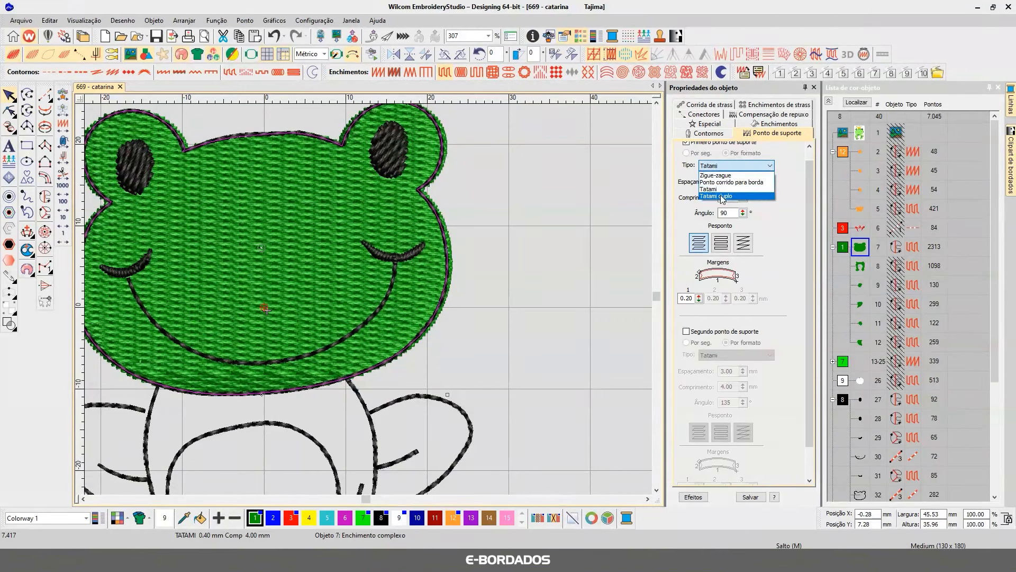
click(727, 167)
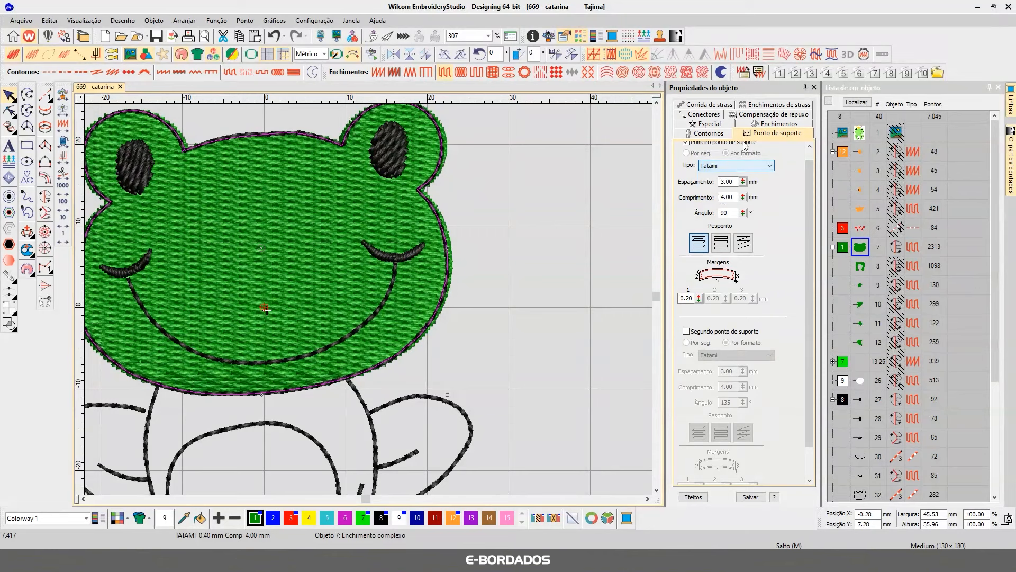
Step: Try a pull compensation of 0.80 mm on the head fill, undo it and deselect the fill
click(757, 115)
drag(726, 168, 751, 172)
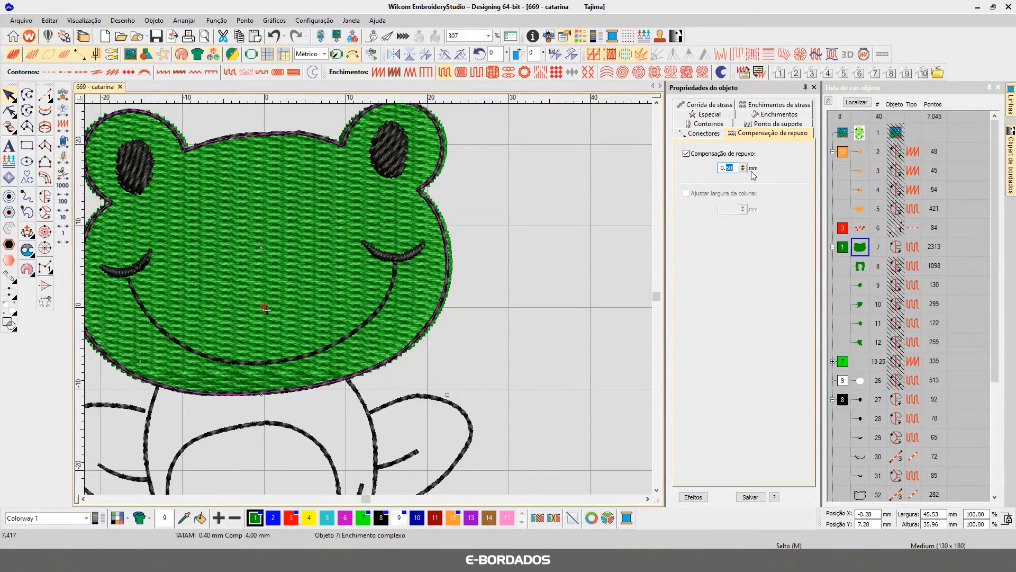
text(80)
key(Return)
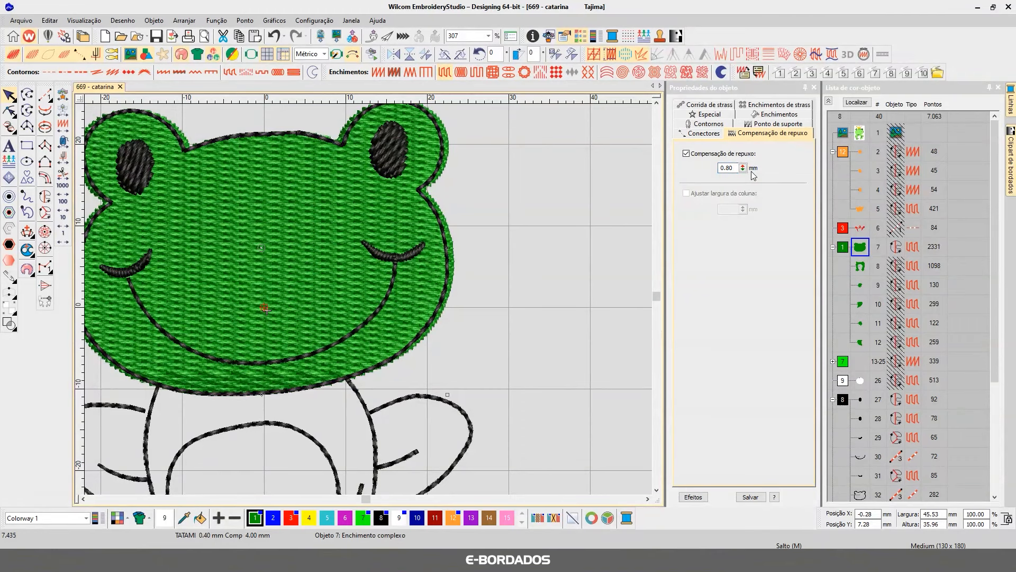
key(ctrl+z)
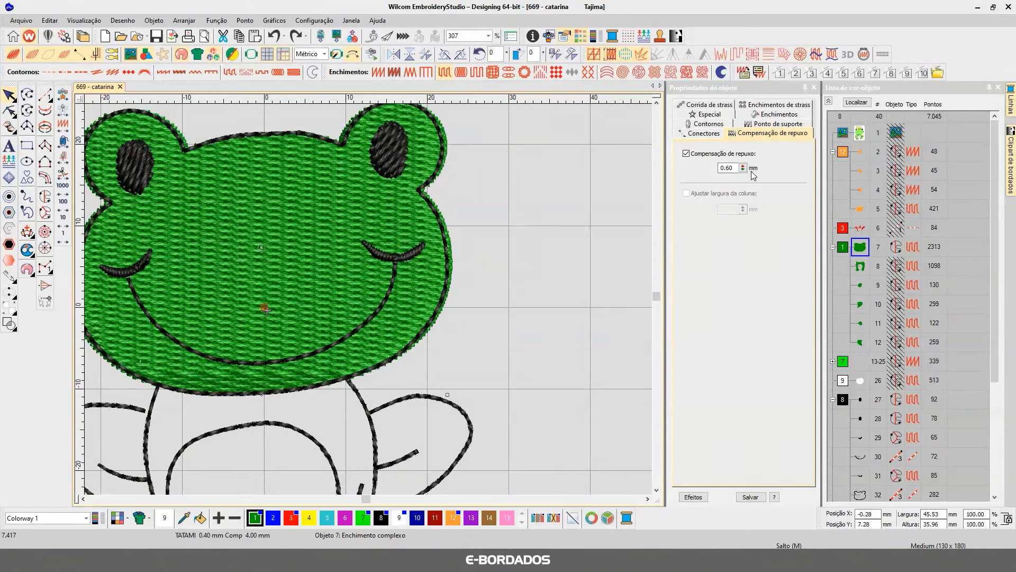
click(7, 95)
click(554, 265)
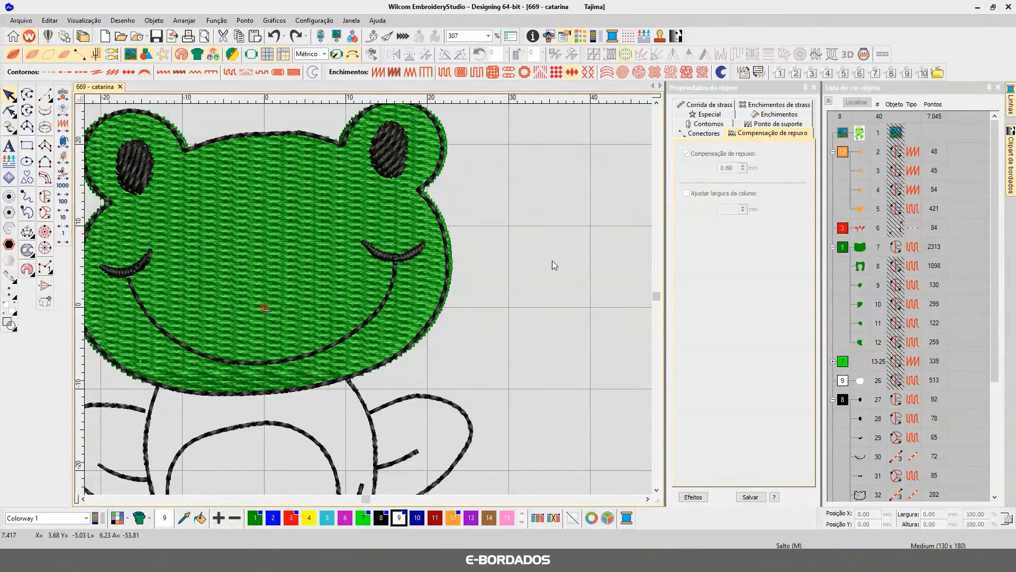
Step: Reshape the green body fill's upper edge so its nodes sit on the black chin outline
key(1)
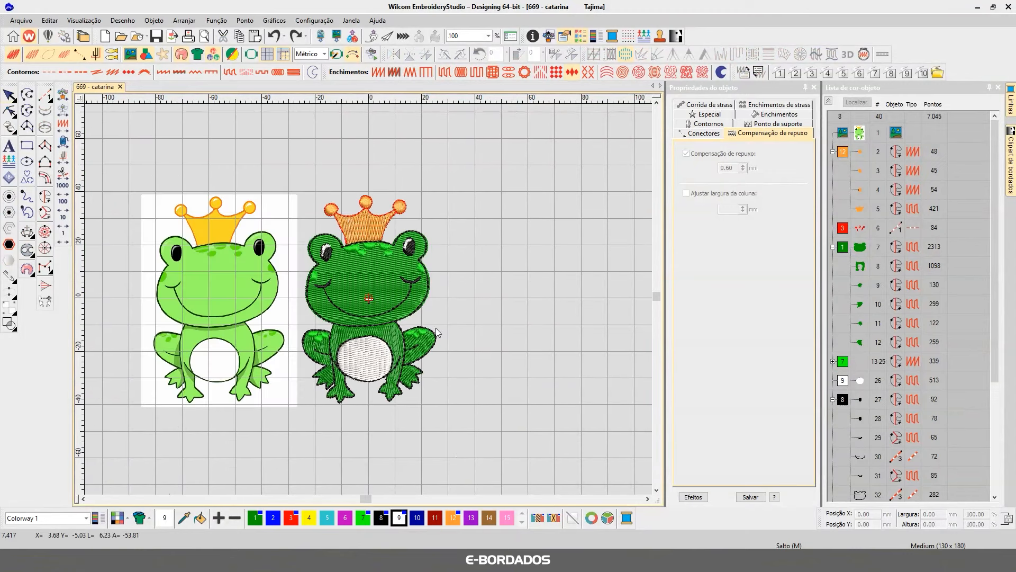
scroll(367, 299, up, 8)
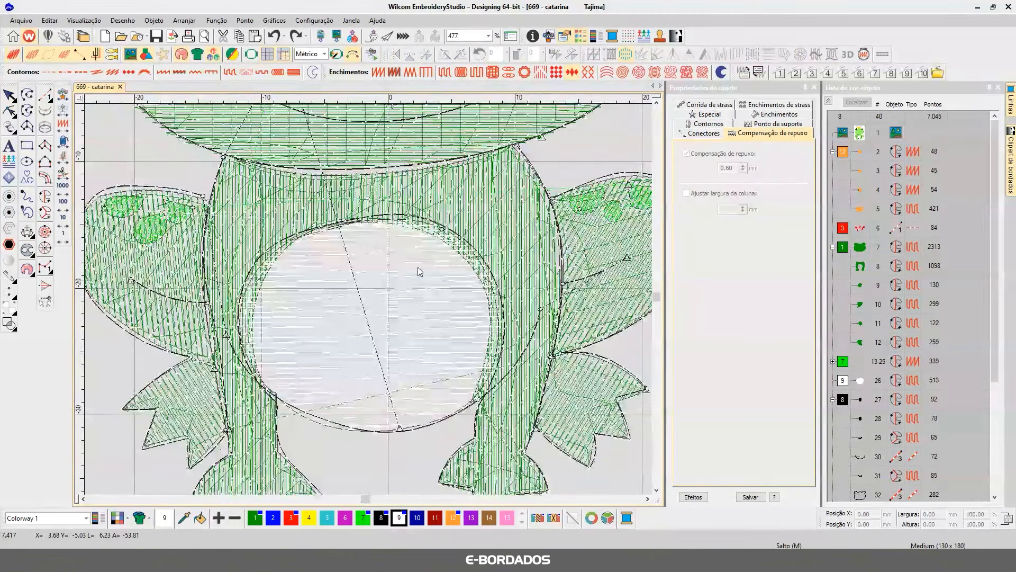
scroll(418, 271, up, 2)
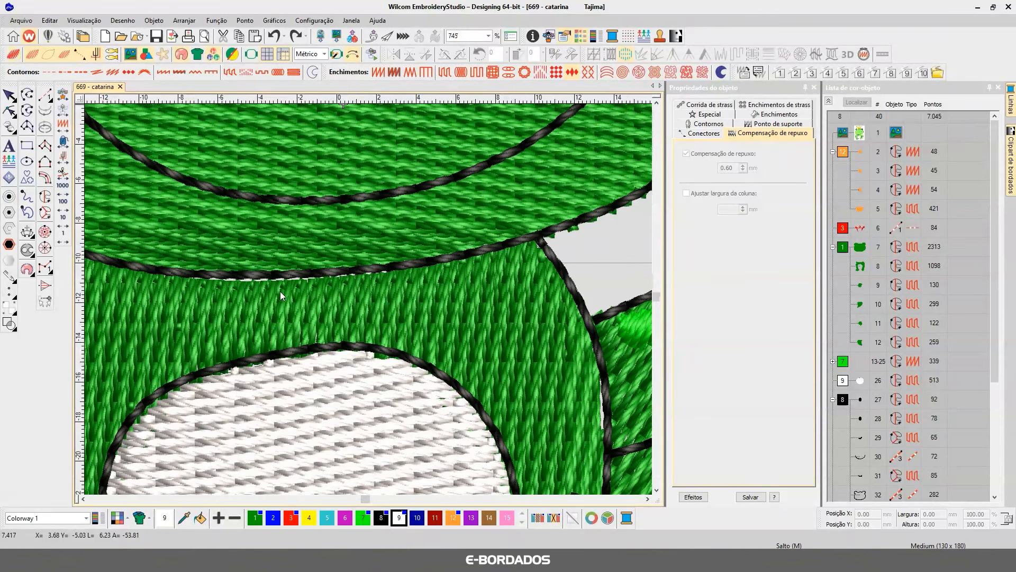
click(298, 291)
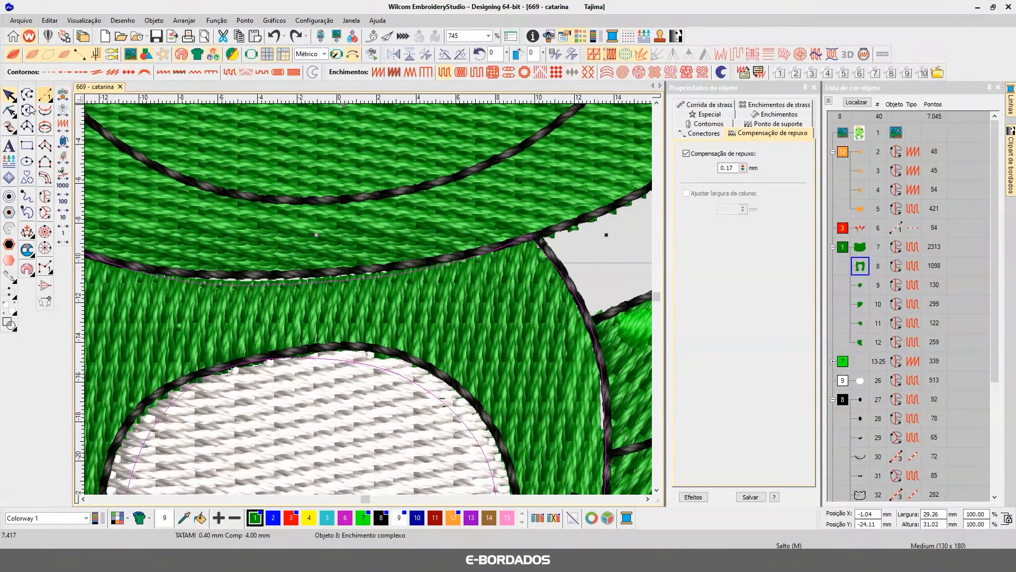
click(9, 111)
click(82, 500)
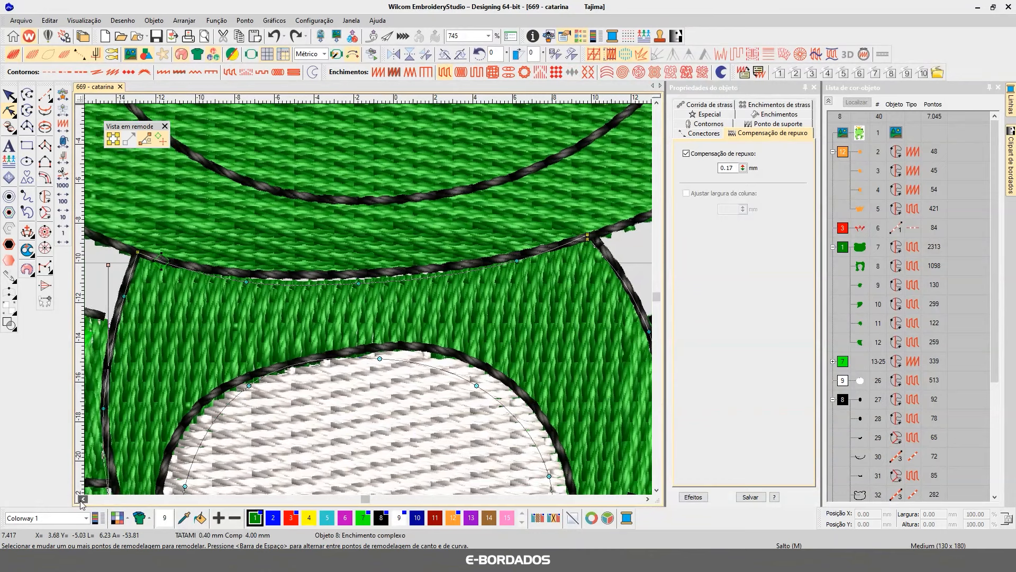
click(81, 500)
click(416, 284)
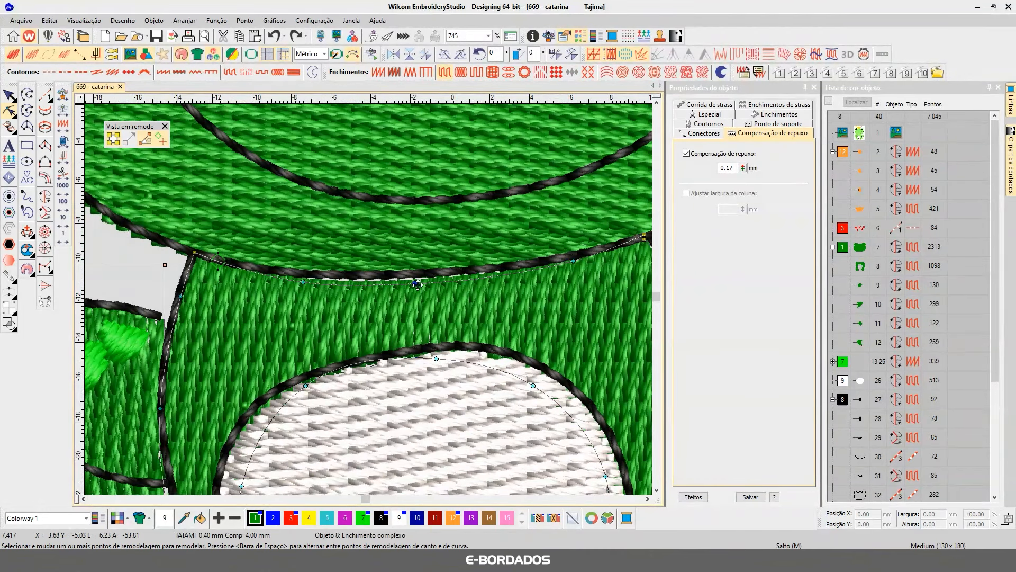
drag(417, 284, 417, 274)
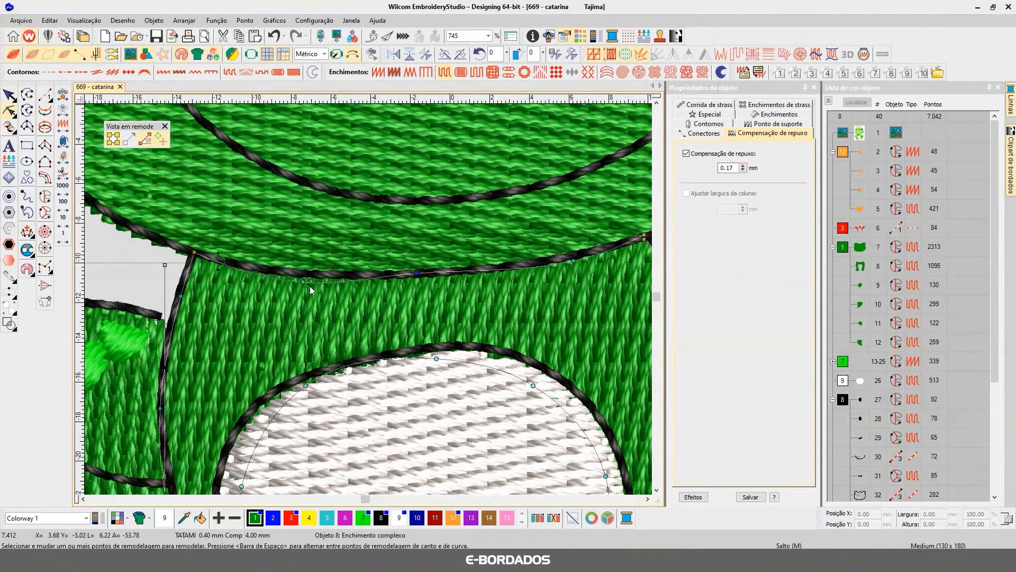
click(304, 274)
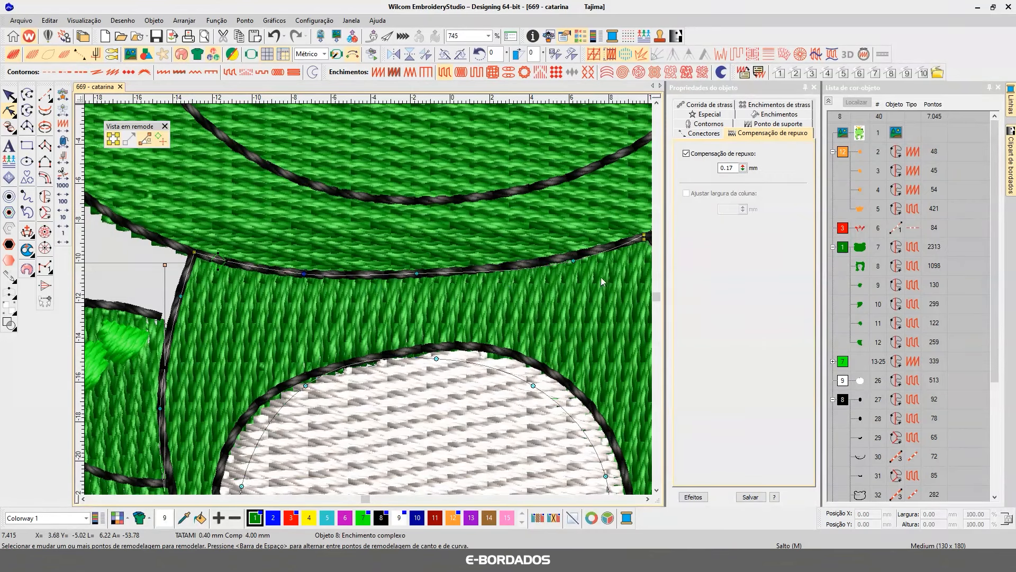
click(575, 258)
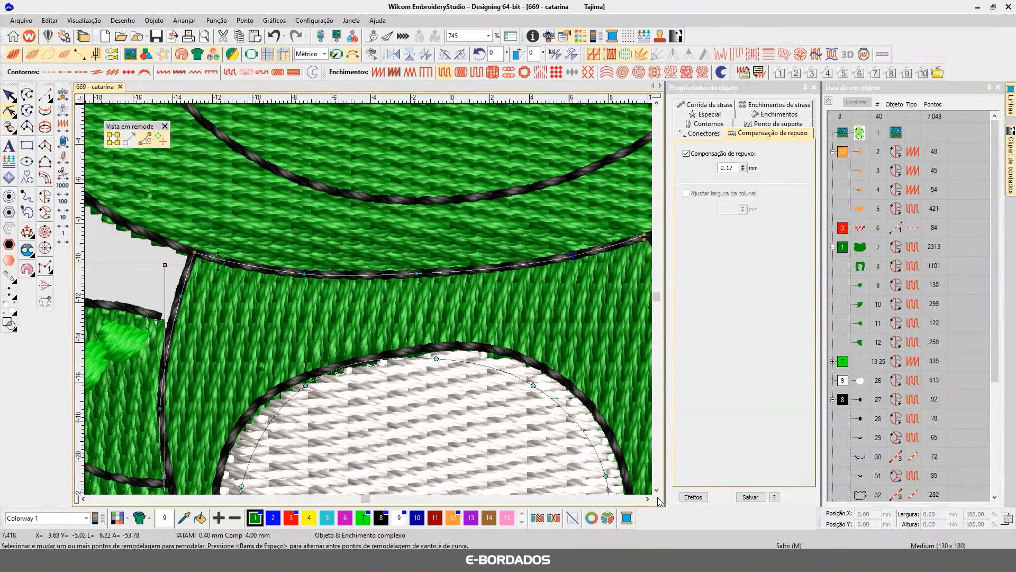
Step: Reshape the left side and top of the body fill's belly opening to follow the black belly outline
click(657, 490)
scroll(657, 490, down, 4)
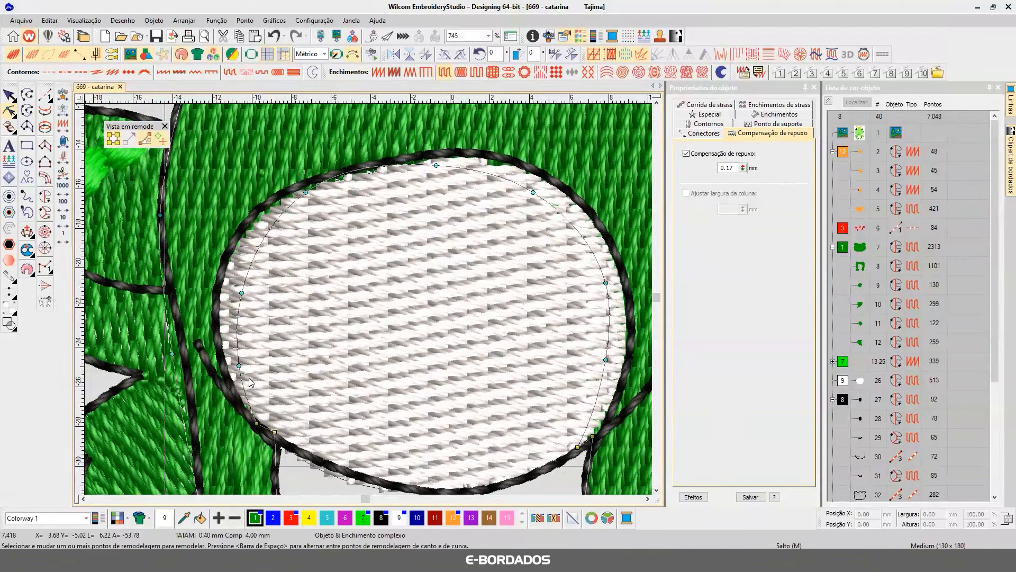
drag(240, 365, 224, 361)
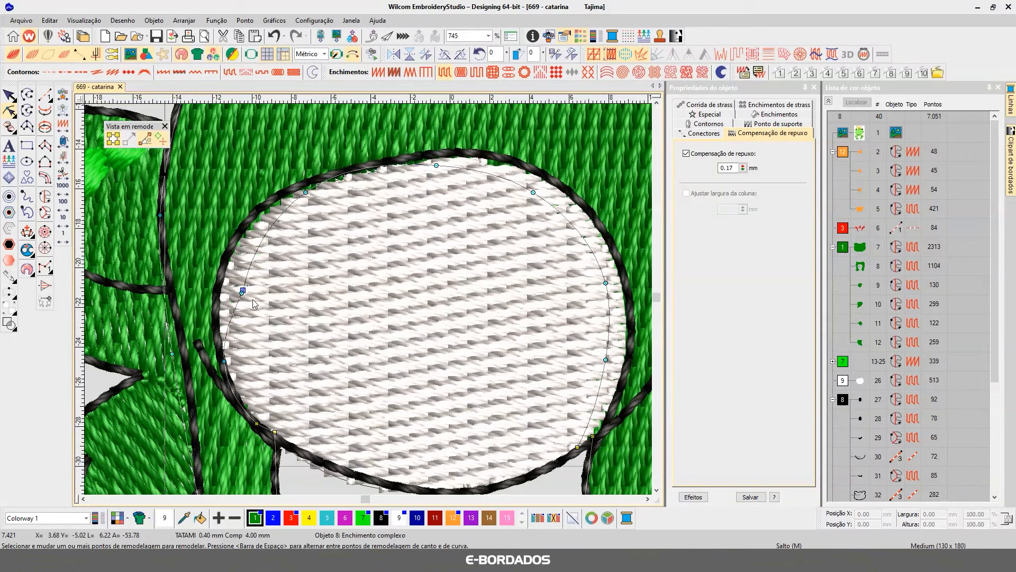
drag(242, 292, 221, 277)
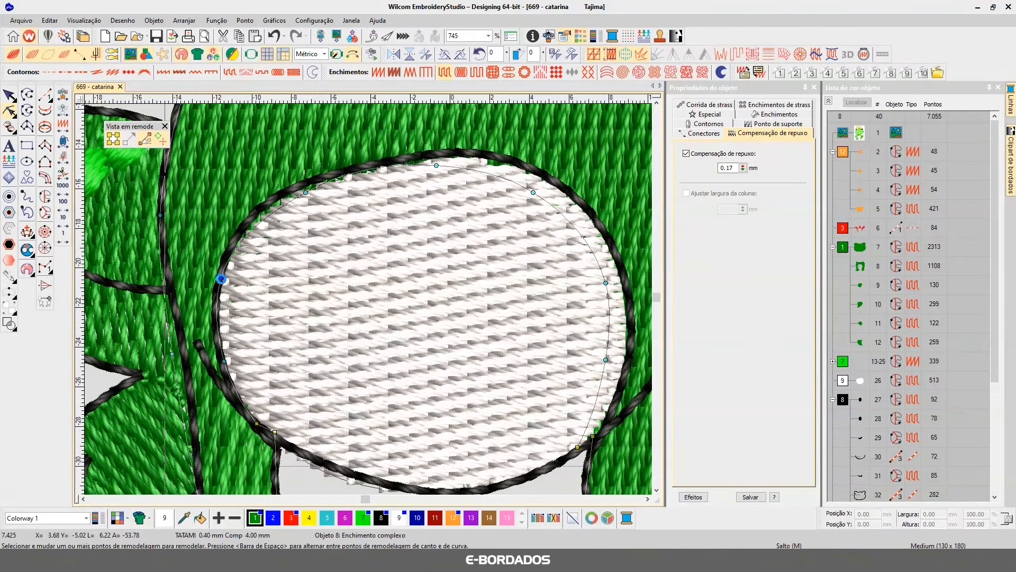
drag(306, 192, 286, 191)
drag(437, 165, 440, 153)
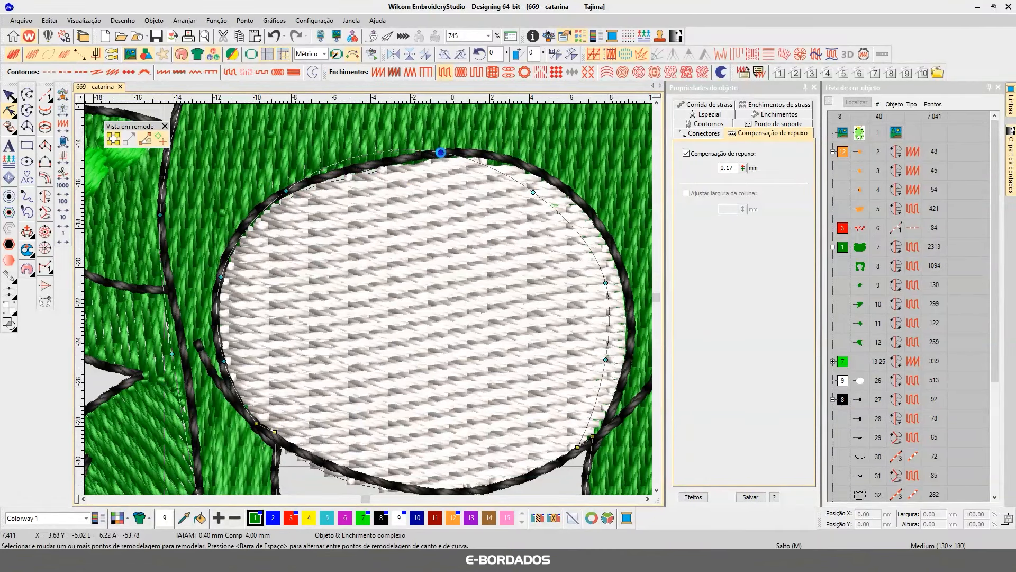
click(338, 172)
Step: Move the belly opening's nodes from its upper right curve to its lower right corner onto the black outline
drag(533, 192, 540, 175)
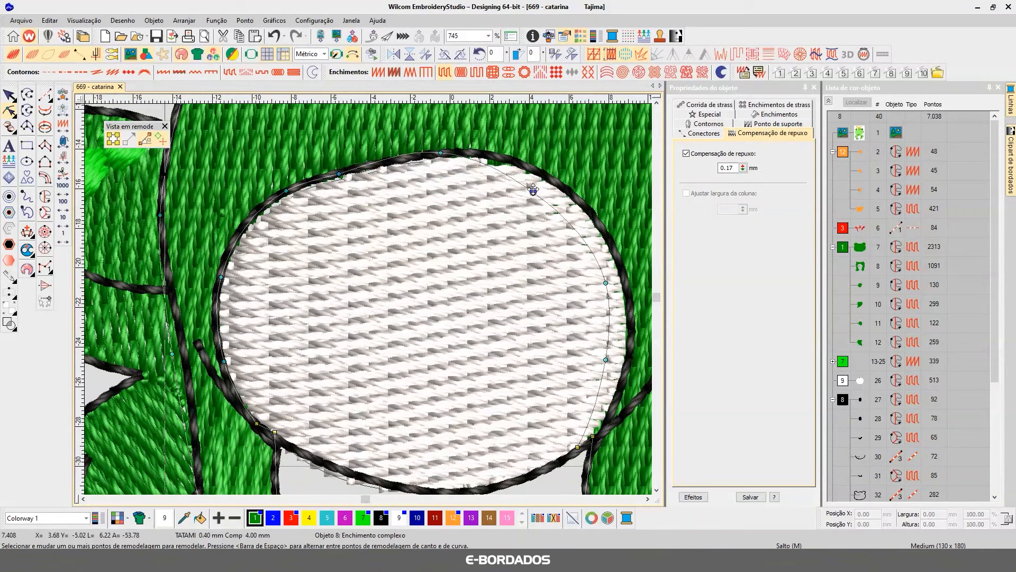
drag(606, 282, 495, 292)
drag(478, 367, 500, 376)
drag(450, 455, 465, 453)
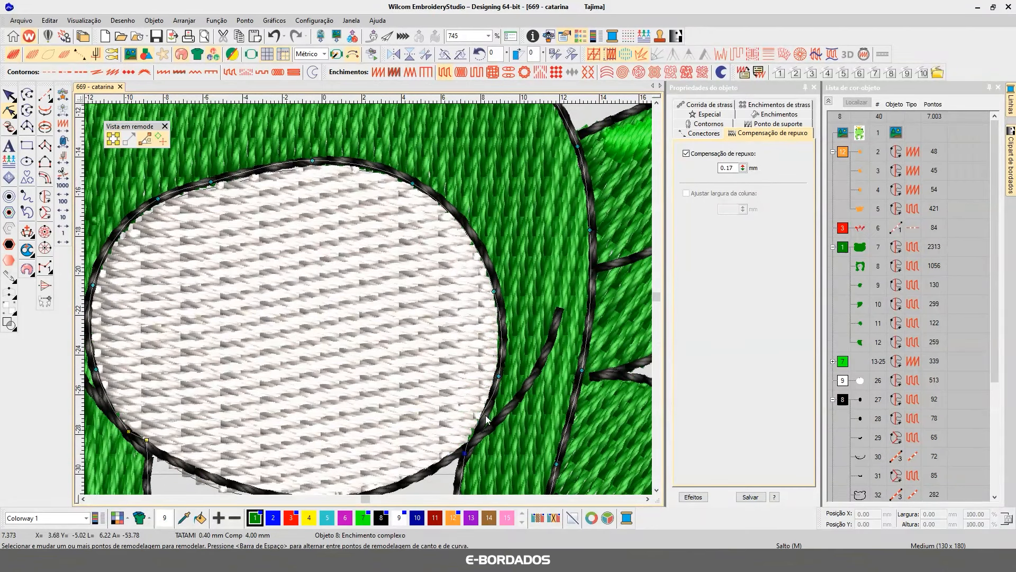
Step: Finish reshaping the body fill, deselect it and check the whole frog in plain stitch and realistic view
click(9, 95)
scroll(381, 300, down, 2)
scroll(382, 297, down, 2)
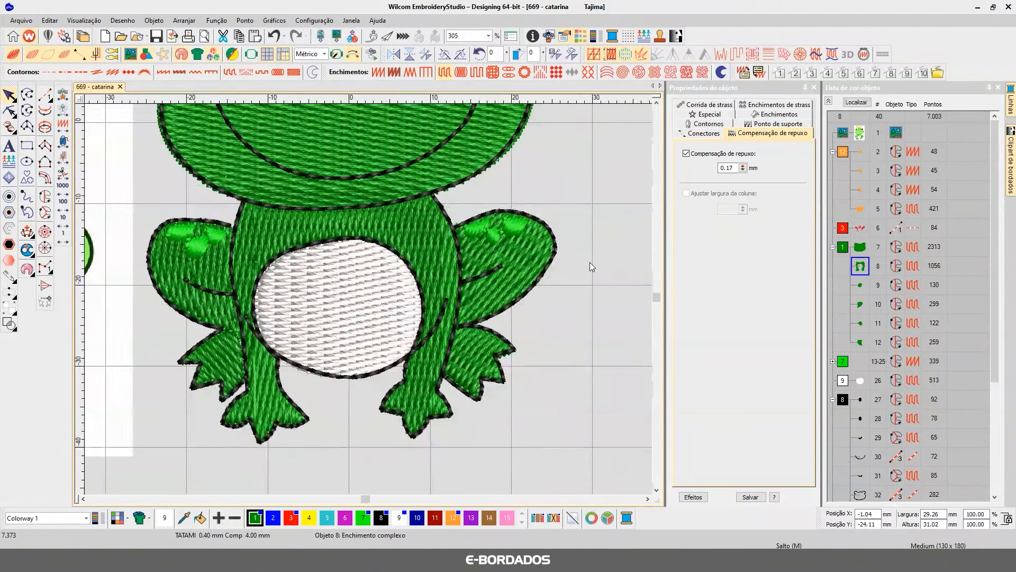
click(589, 262)
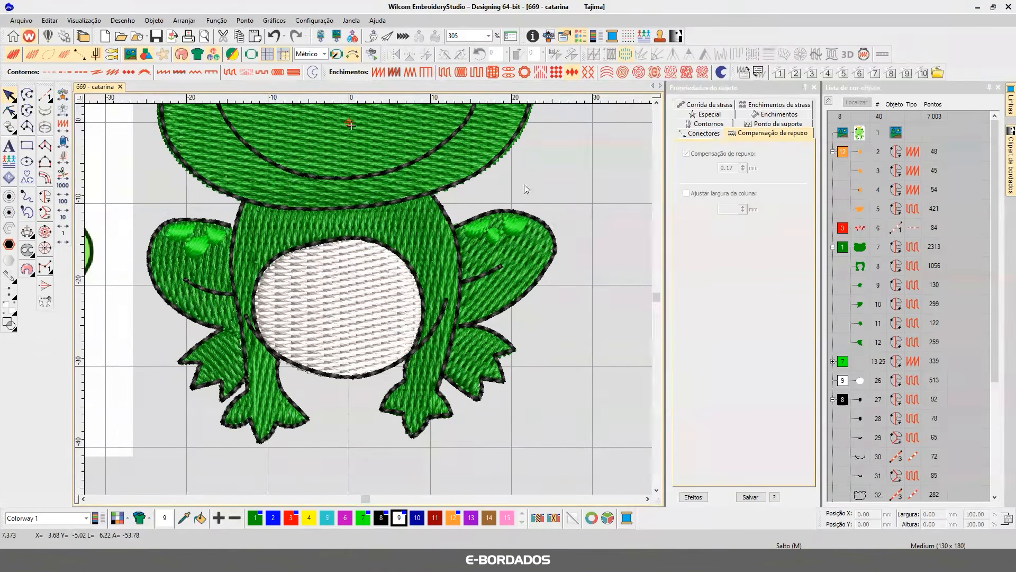
key(t)
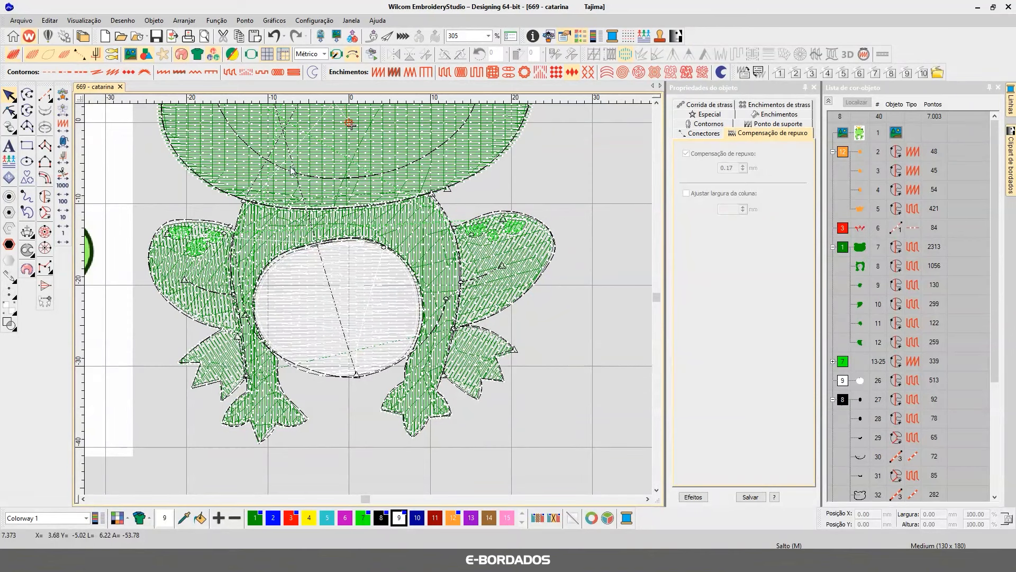
key(t)
key(0)
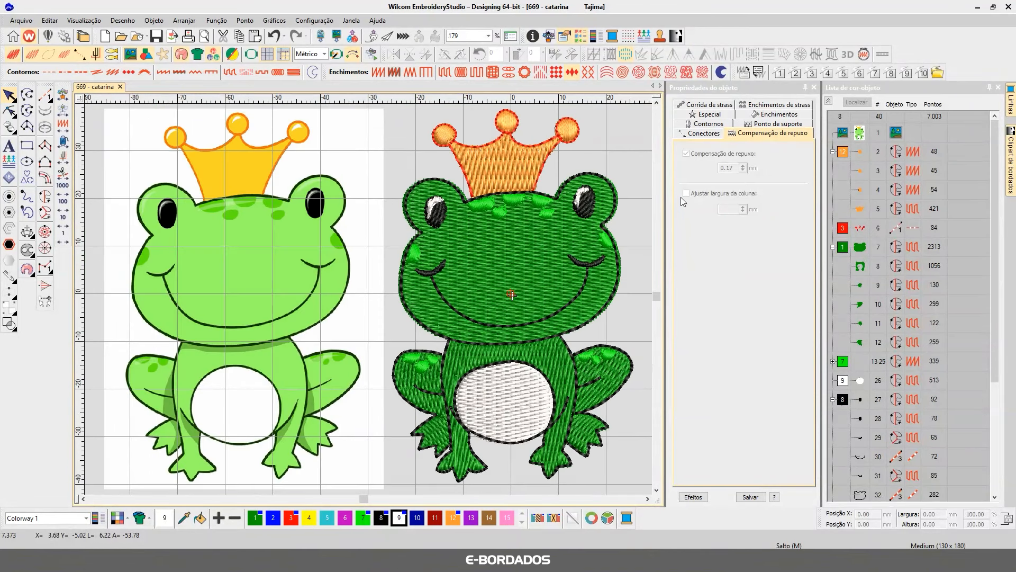
Step: Collapse the colour-object list, isolate the black objects in the design and display them as plain stitches
click(829, 101)
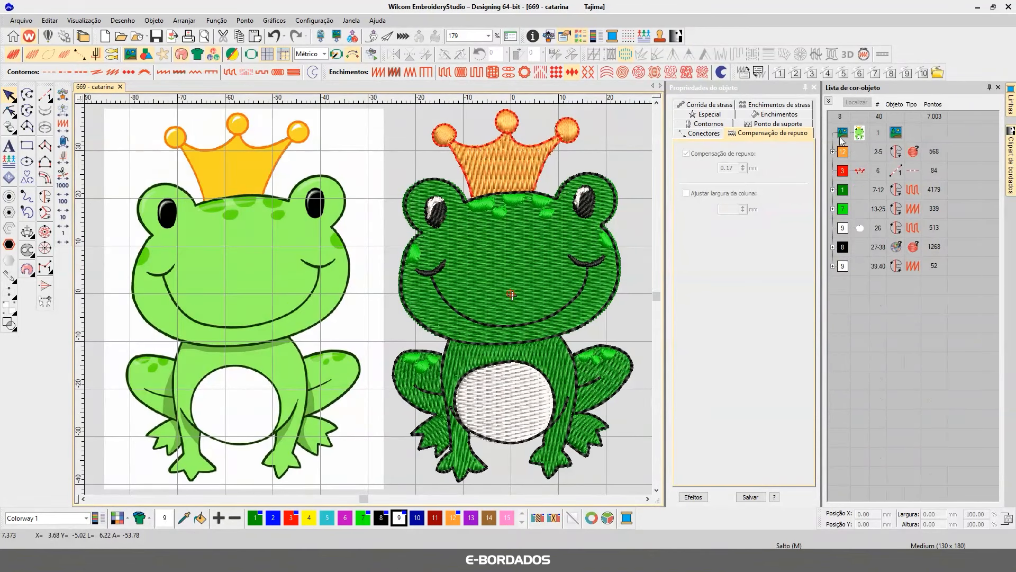
click(844, 249)
key(shift+s)
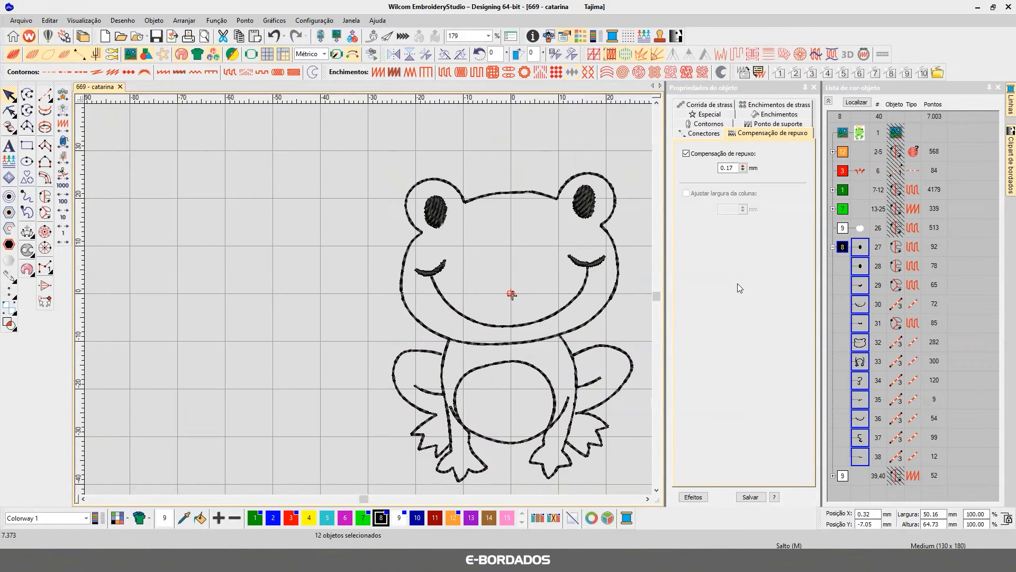
key(Escape)
key(t)
scroll(369, 304, down, 2)
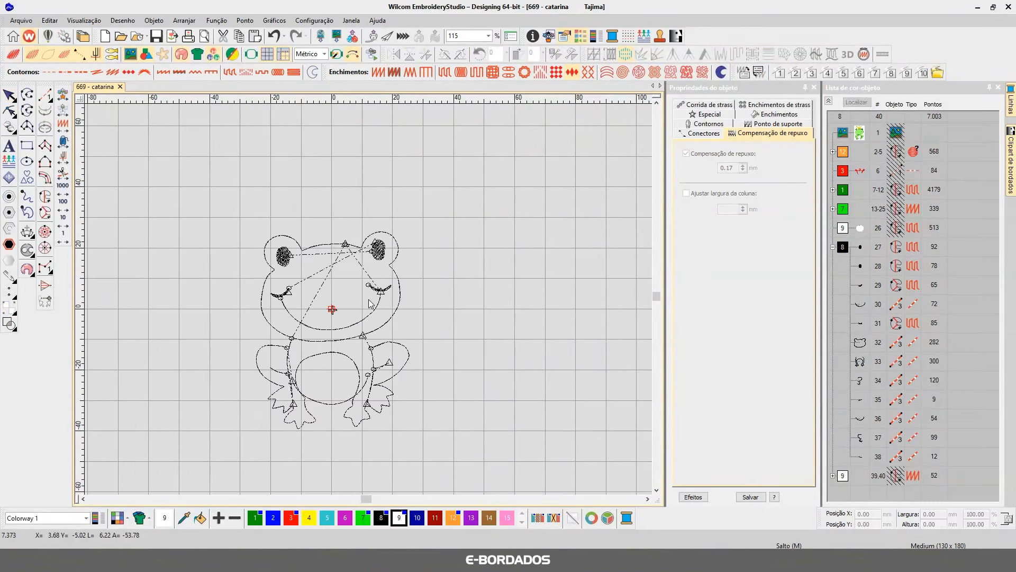
Step: Examine the connectors and the start and end points of the black outlines around the face, belly and legs
scroll(357, 310, up, 3)
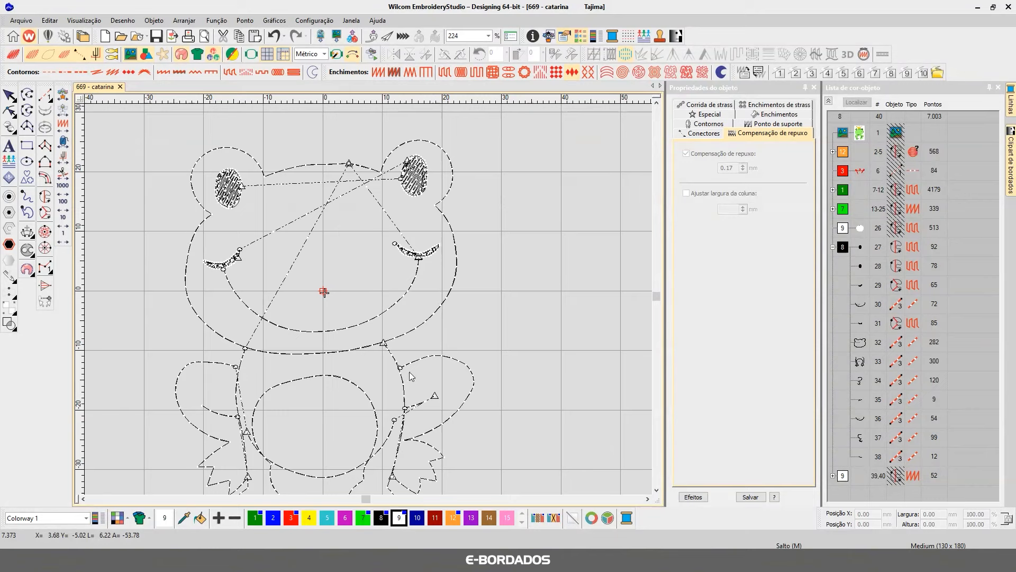
scroll(410, 419, up, 2)
scroll(370, 303, down, 3)
scroll(361, 306, up, 2)
scroll(362, 306, up, 4)
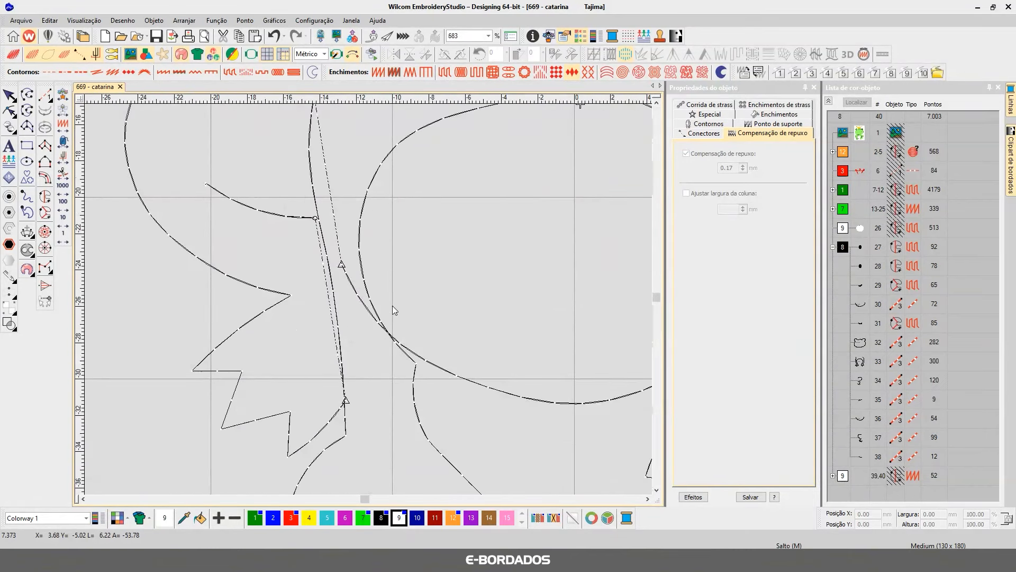
scroll(371, 304, down, 1)
scroll(369, 302, down, 2)
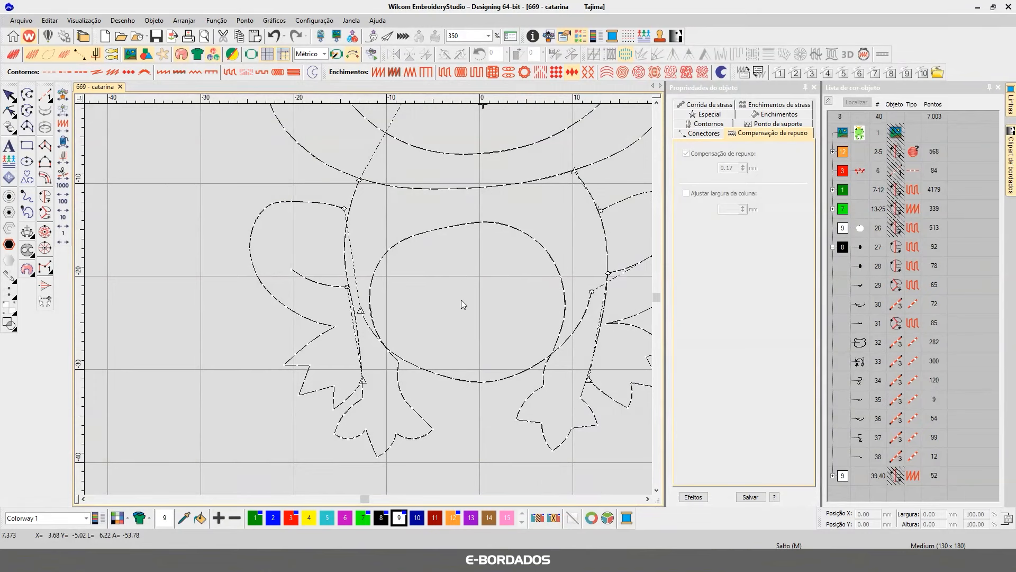
Step: Compare the isolated black outlines in realistic and plain stitch view, and show all the design's objects again
key(t)
key(0)
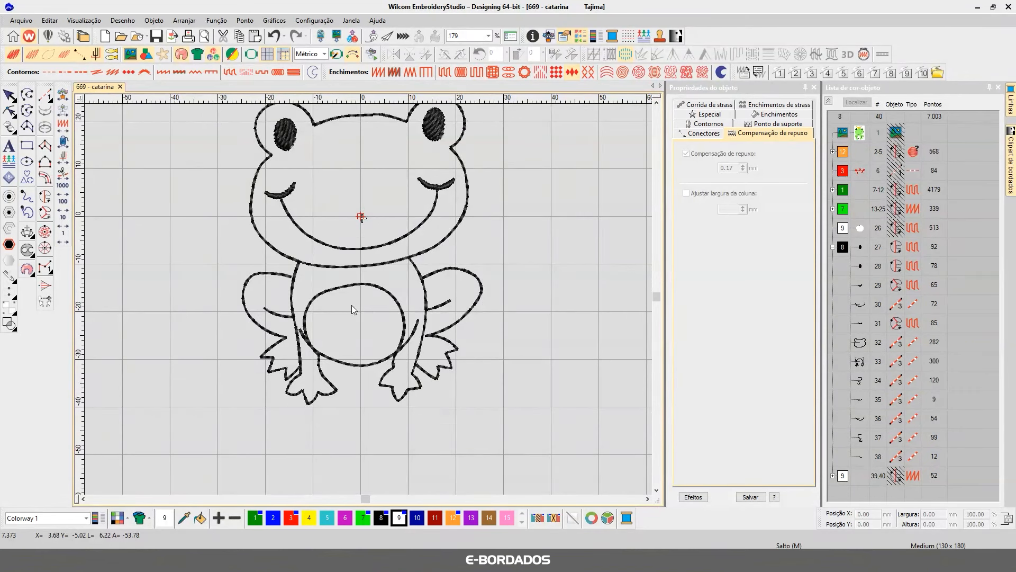
key(t)
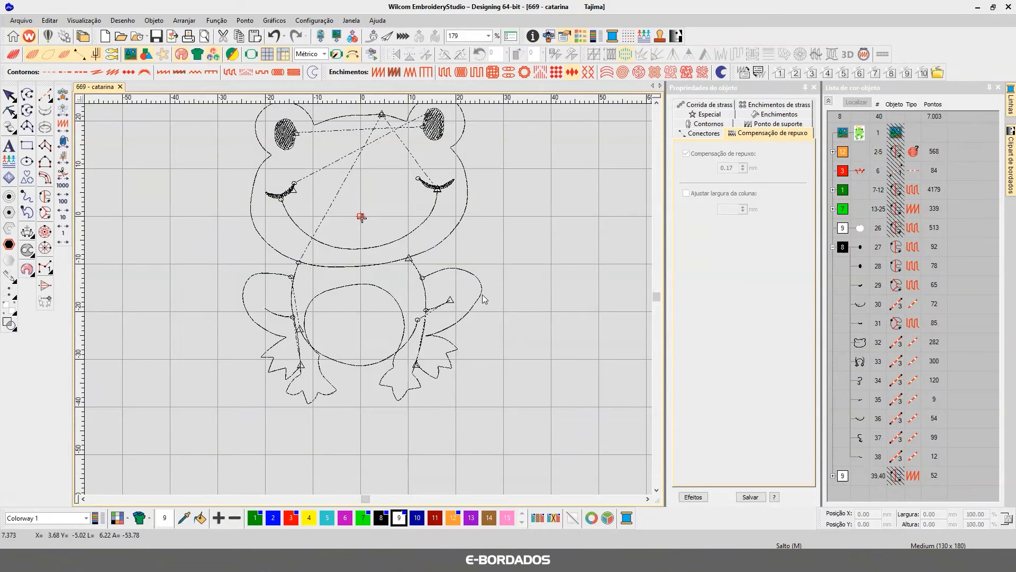
key(t)
key(t)
key(t)
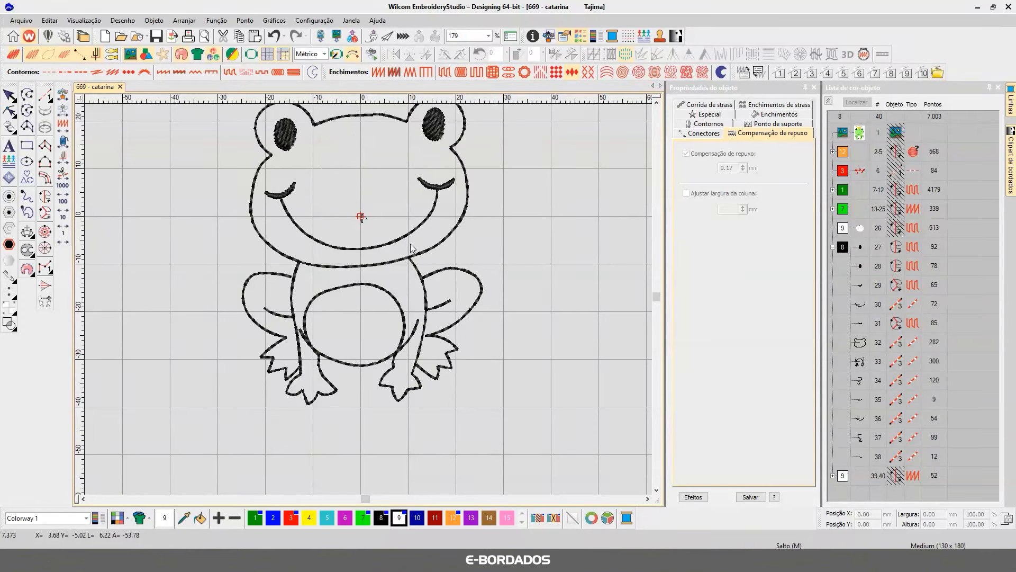
key(t)
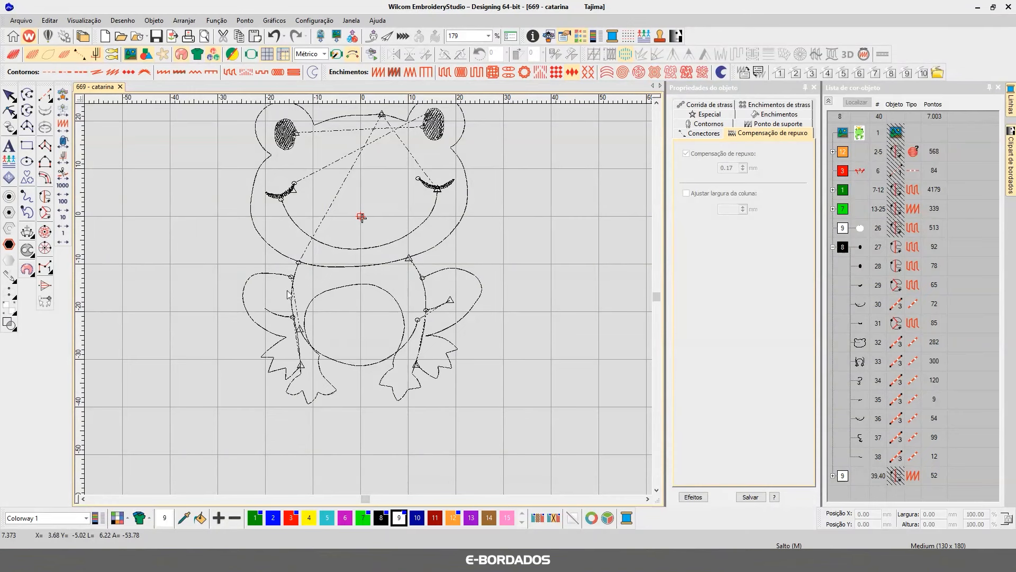
key(t)
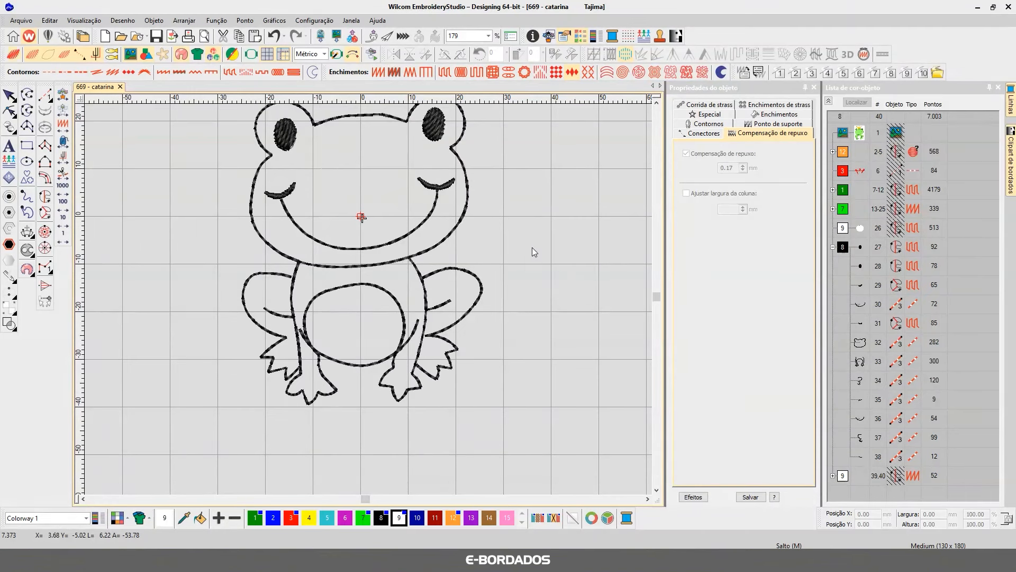
key(0)
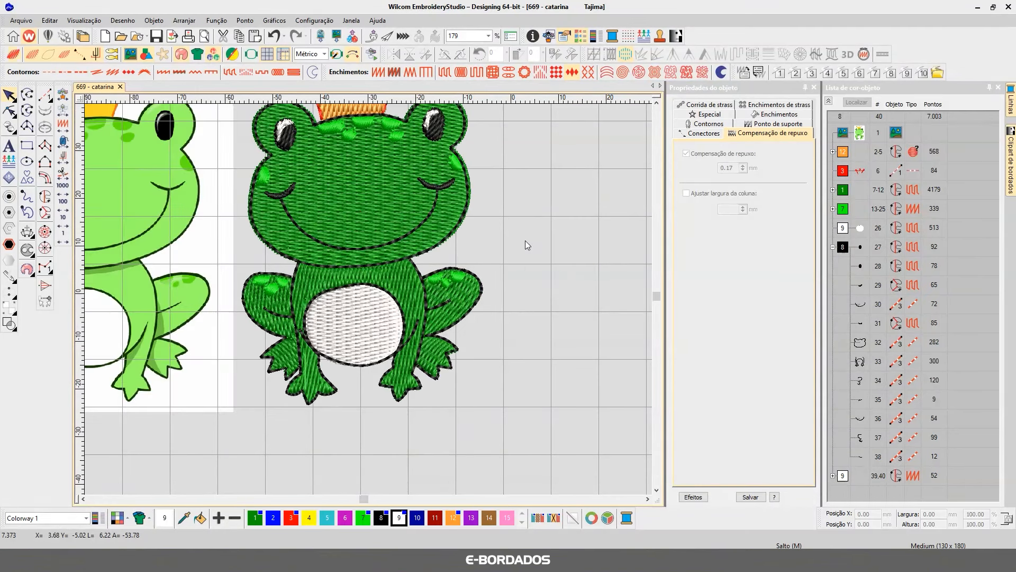